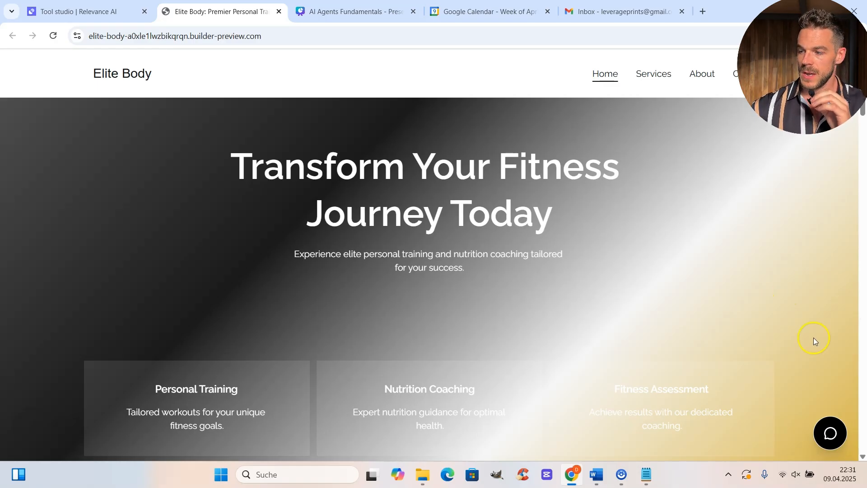
Open the Elite Body AI Agent chat window from the bottom-right bubble on the home page.
{"action": "left_click", "coordinate": [830, 432]}
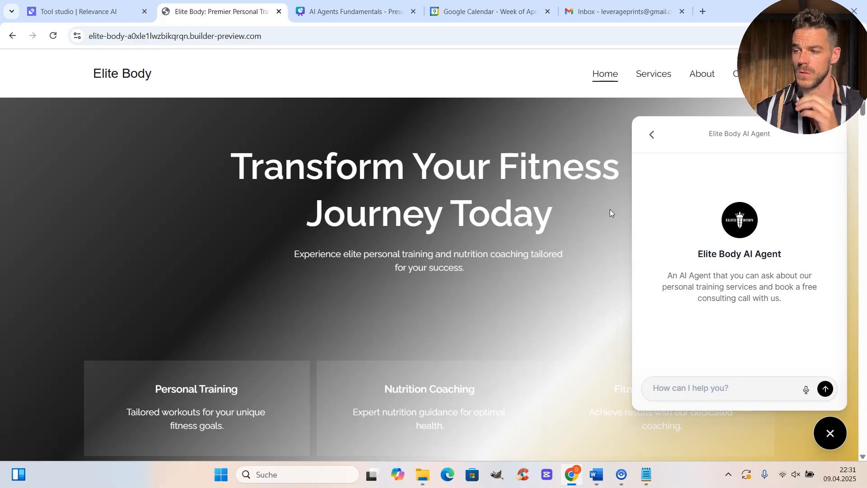
Ask the agent 'Where will the training take place?' in the chat.
{"action": "left_click", "coordinate": [733, 340]}
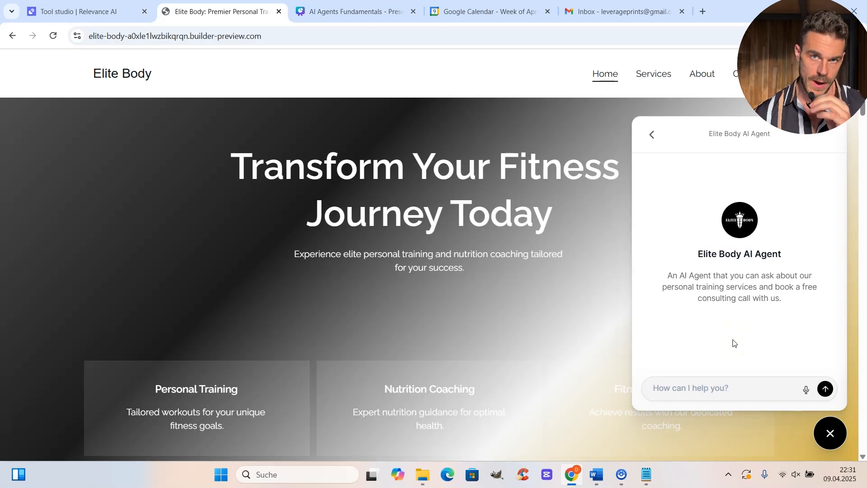
{"action": "type", "text": "Where will the training take place?"}
{"action": "left_click", "coordinate": [653, 393]}
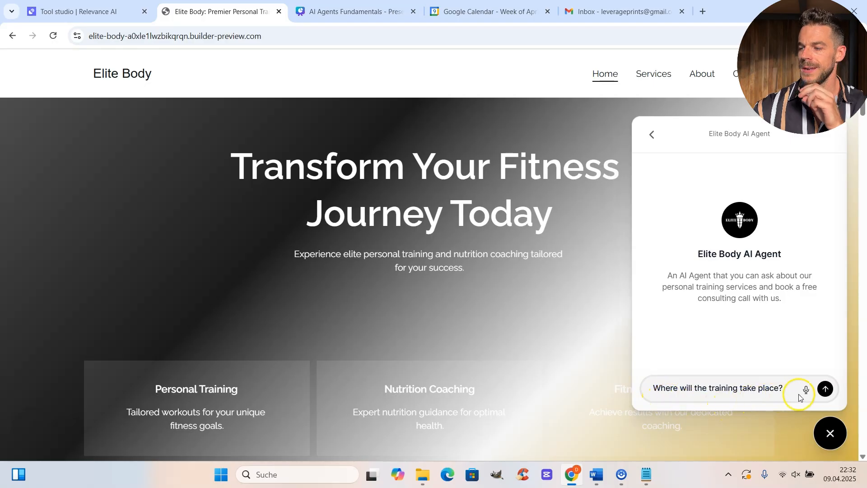
{"action": "left_click", "coordinate": [825, 388]}
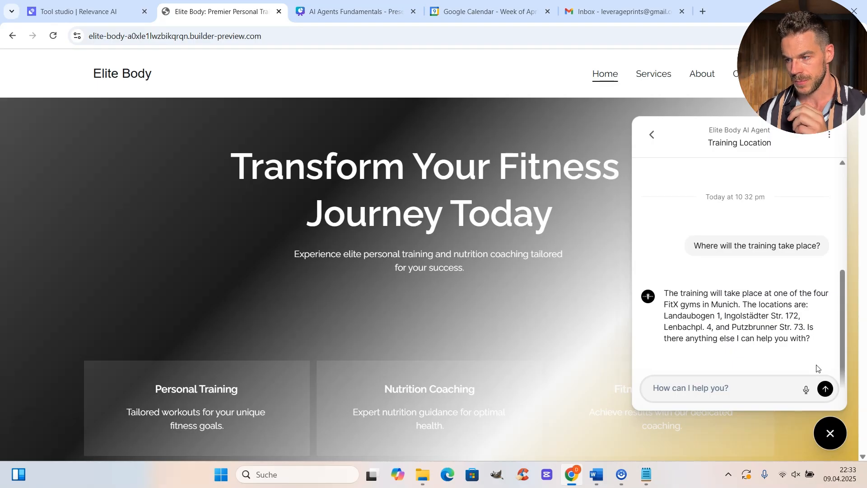
Ask the agent 'Can I train with health problem?'.
{"action": "type", "text": "Can I train with health problem?"}
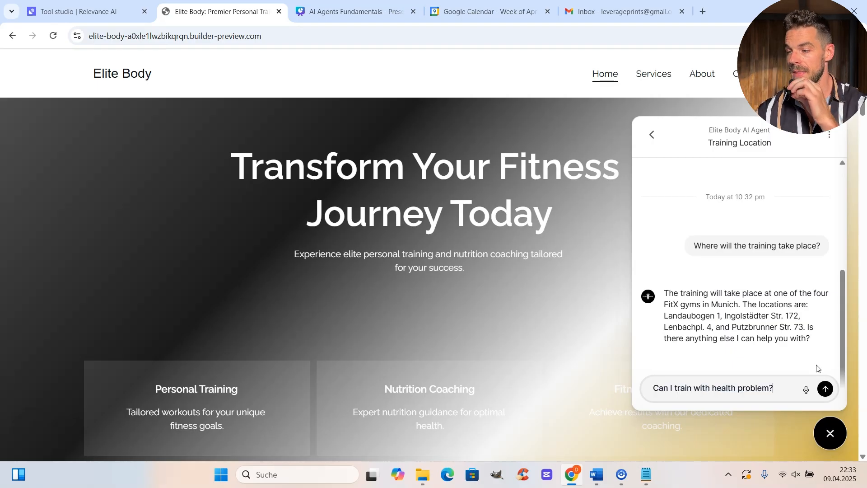
{"action": "left_click", "coordinate": [826, 388]}
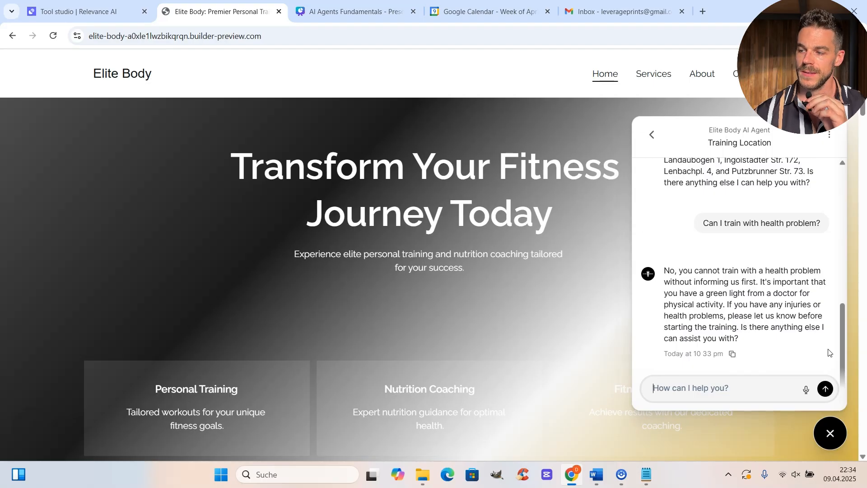
Enter 'I want to book a trial session?' in the chat message field.
{"action": "type", "text": "I want to book a trial session?"}
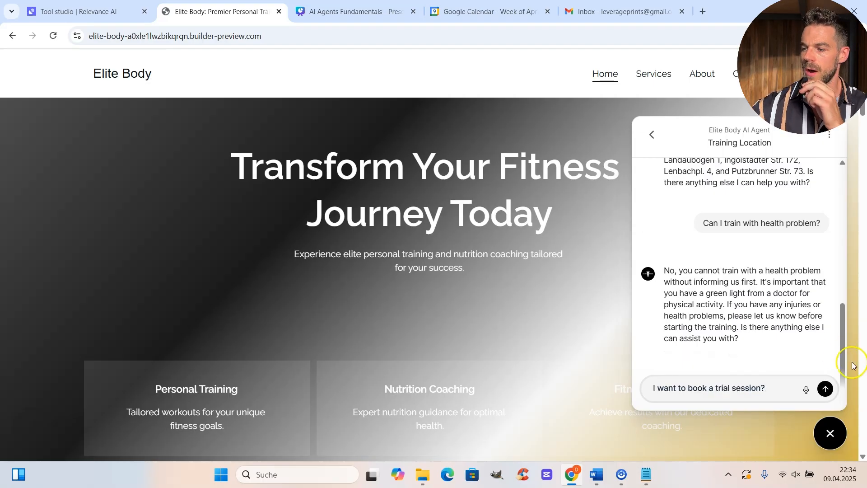
Send the trial-session request, then type the contact's name, e-mail, phone and chest-building, fat-loss goal.
{"action": "left_click", "coordinate": [825, 389]}
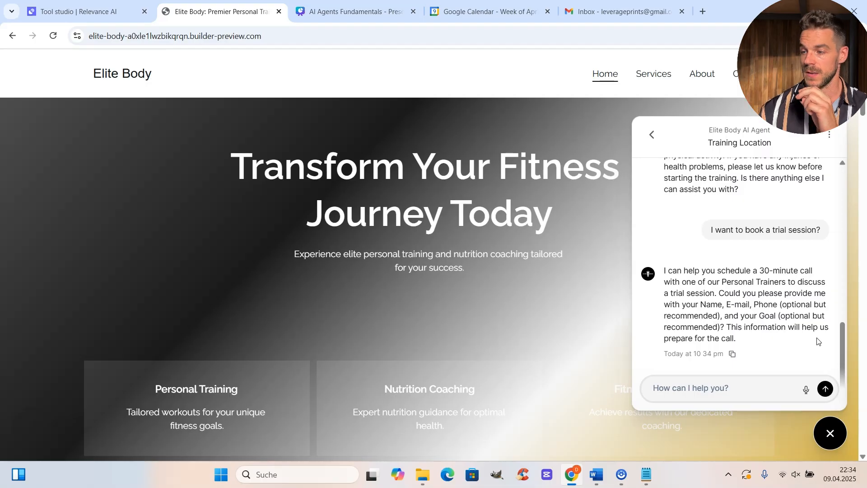
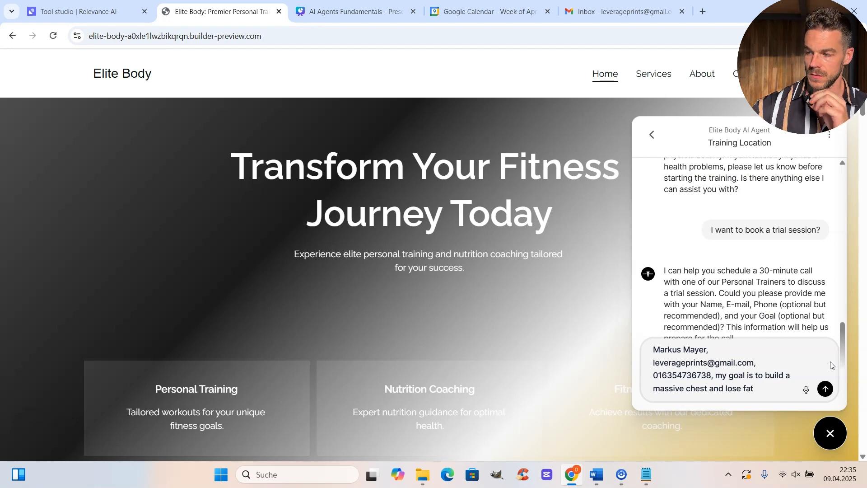
Send the contact details and review the offered 30-minute call slots for April 10–15.
{"action": "left_click", "coordinate": [830, 387]}
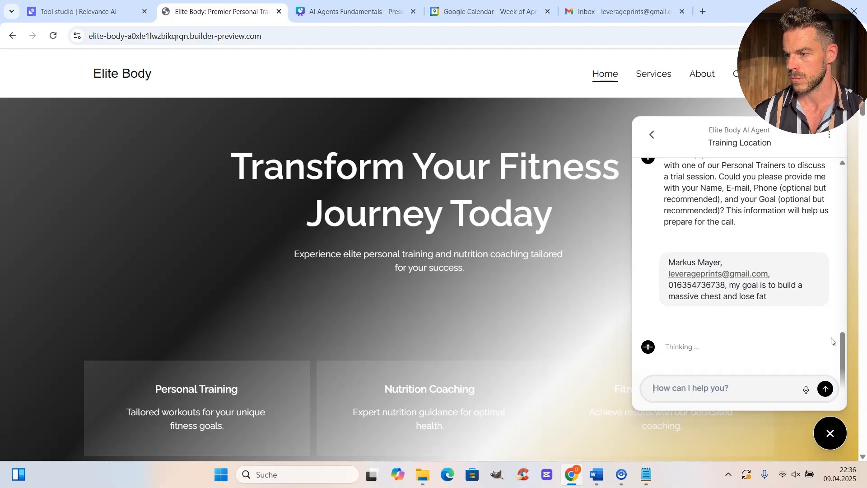
{"action": "scroll", "coordinate": [822, 312], "scroll_direction": "up", "scroll_amount": 1}
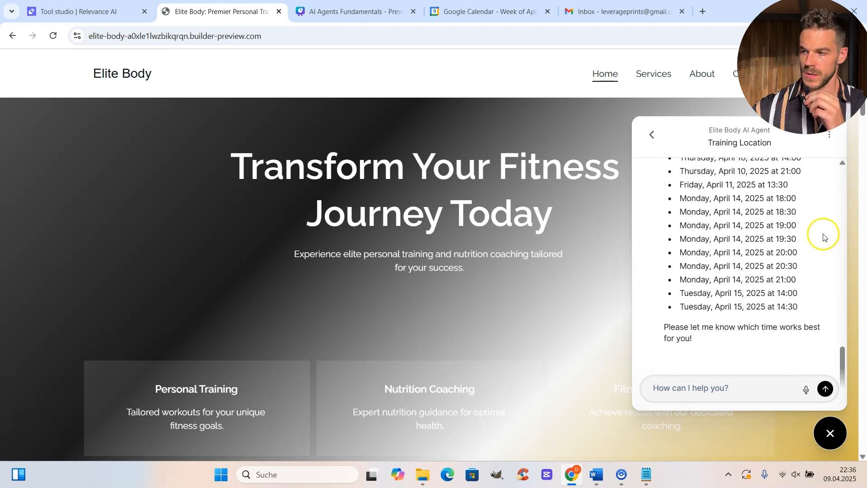
{"action": "scroll", "coordinate": [808, 284], "scroll_direction": "up", "scroll_amount": 1}
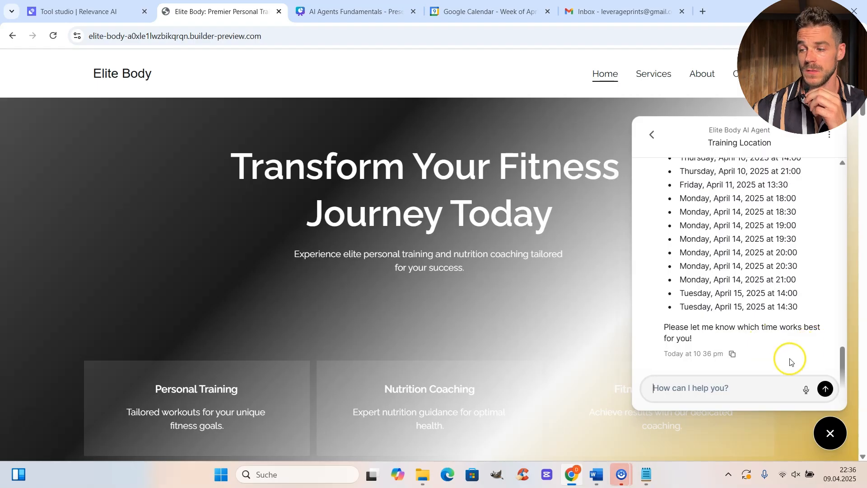
Reply 'Lets do Tuesday at 14:00' to book the April 15 call, then view the calendar week.
{"action": "type", "text": "Lets do Tuesday at 14:00"}
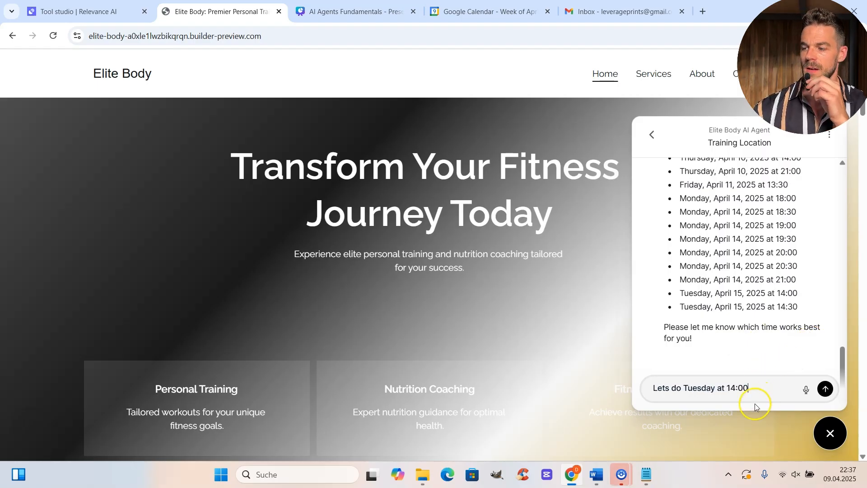
{"action": "left_click", "coordinate": [824, 389]}
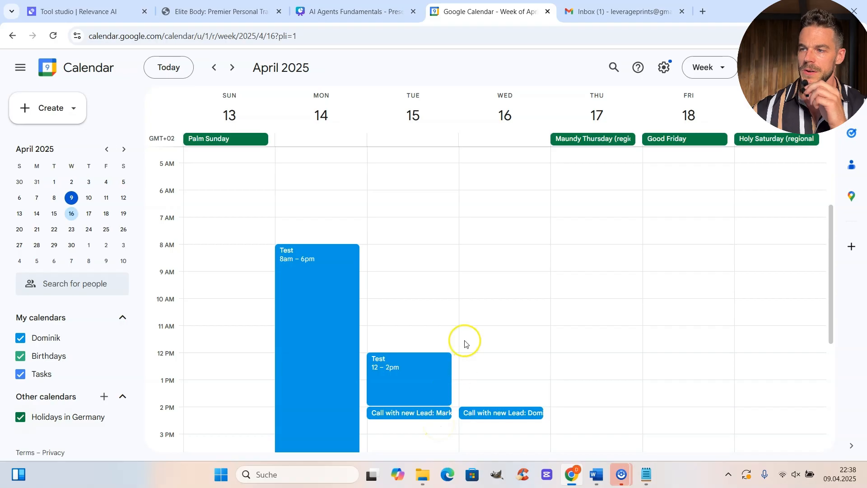
{"action": "scroll", "coordinate": [469, 348], "scroll_direction": "down", "scroll_amount": 3}
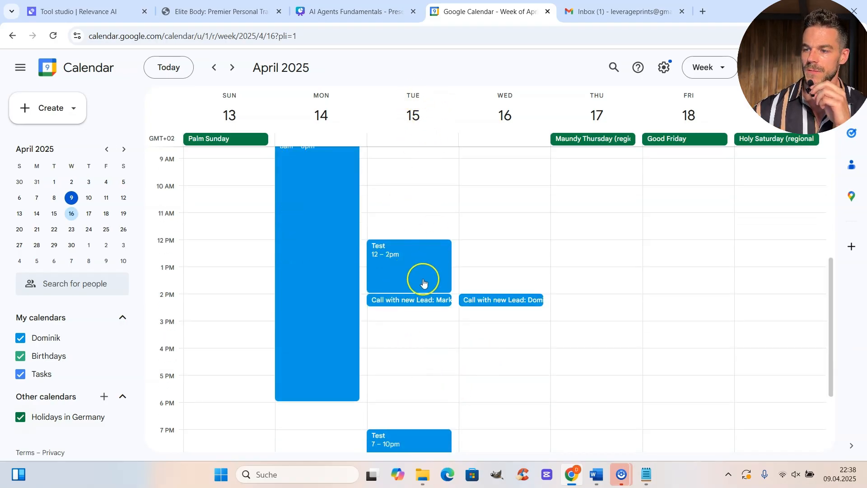
Inspect the Tuesday 'Call with new Lead' event, then open the Elite Body confirmation email in Gmail.
{"action": "left_click", "coordinate": [391, 300]}
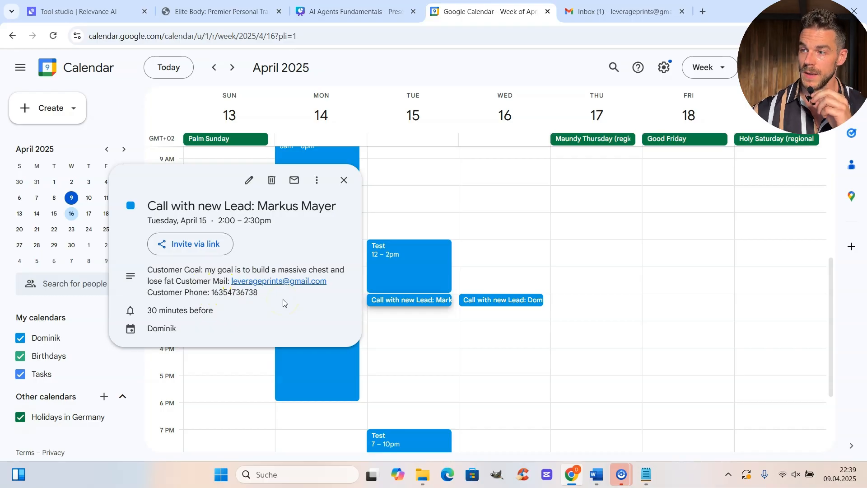
{"action": "left_click", "coordinate": [476, 222]}
{"action": "left_click", "coordinate": [626, 13]}
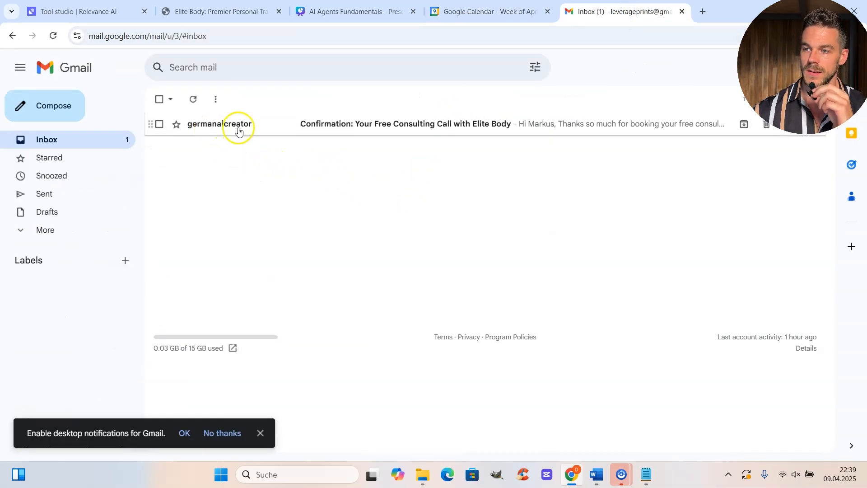
{"action": "left_click", "coordinate": [263, 130]}
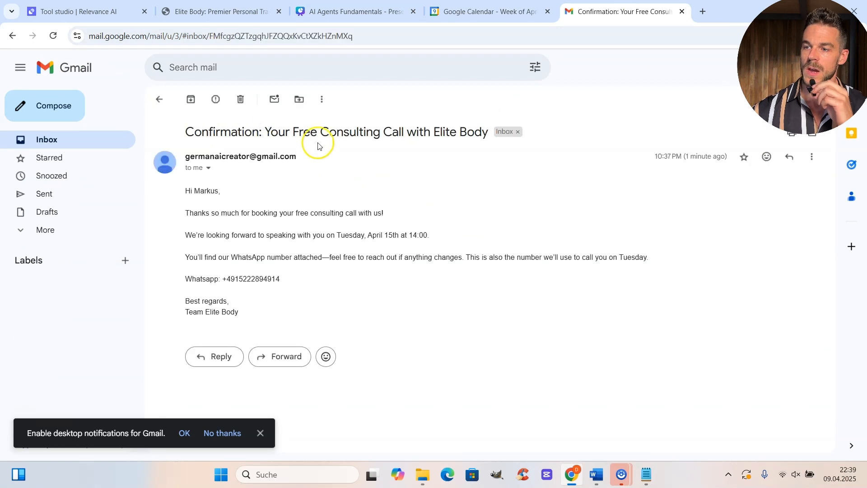
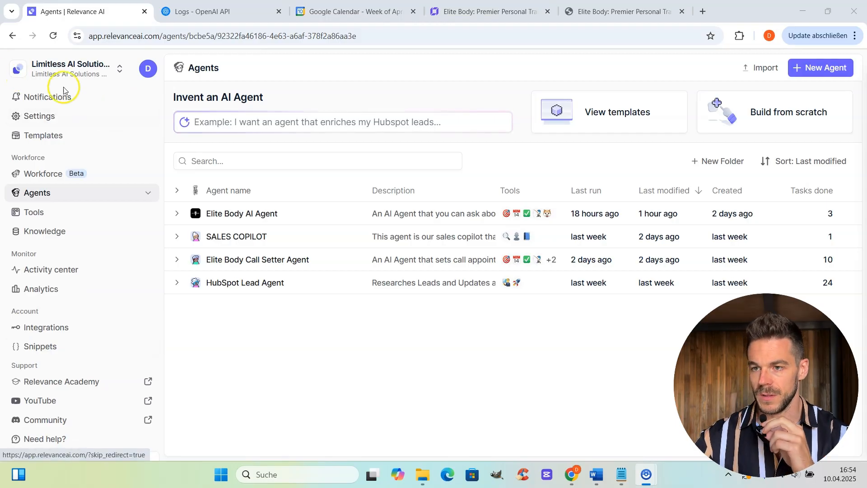
View the Plan & billing page: 7.399 credits, pay-by-invoice, 1/20 member seats.
{"action": "left_click", "coordinate": [53, 117]}
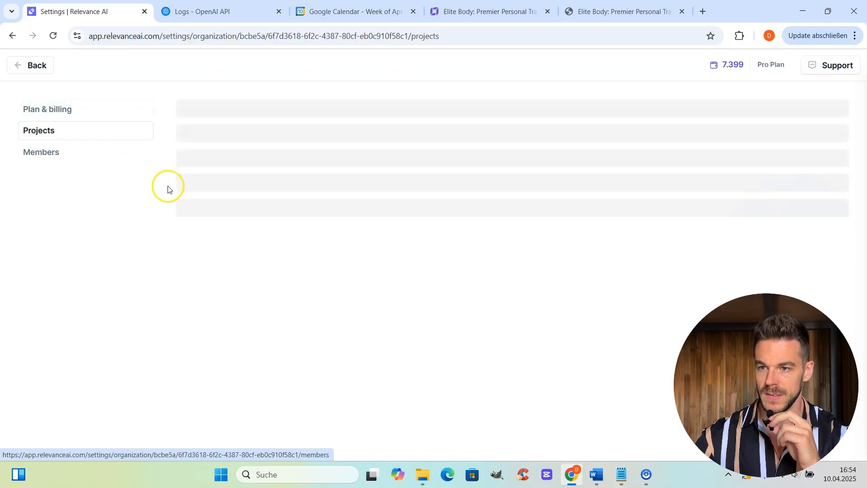
{"action": "left_click", "coordinate": [85, 109]}
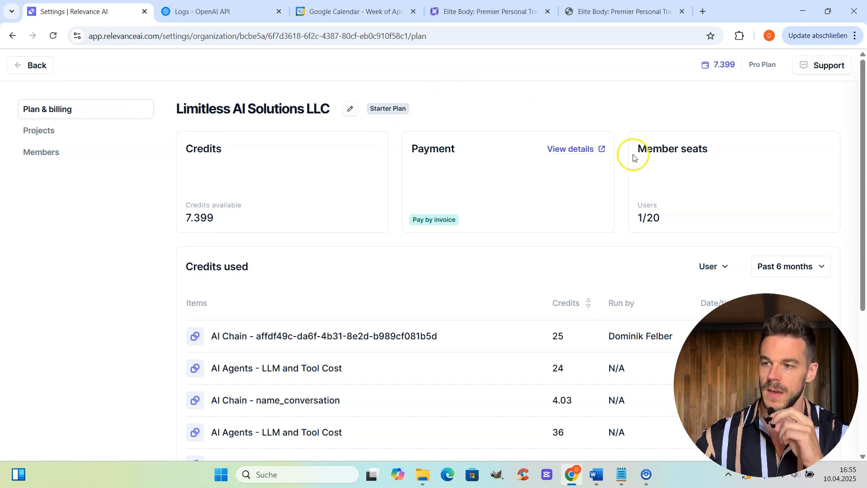
Return to Agents, briefly expand its sub-entries, then bring up the workspace Tools list.
{"action": "left_click", "coordinate": [30, 66]}
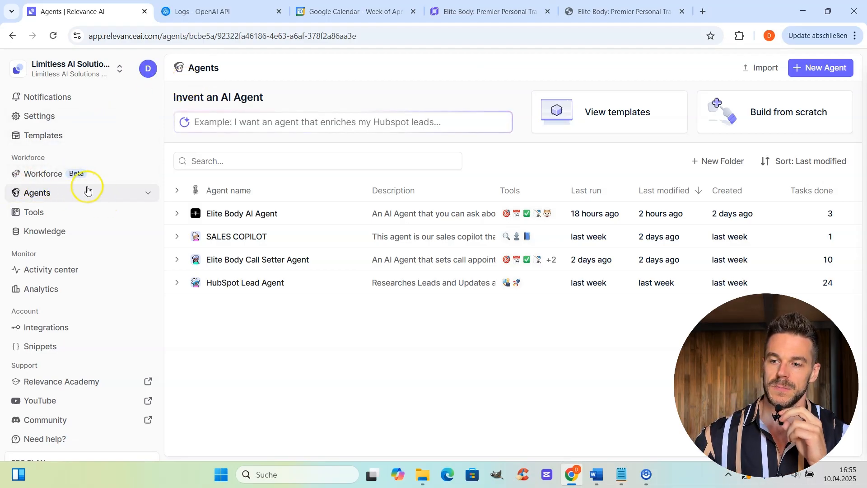
{"action": "left_click", "coordinate": [147, 194]}
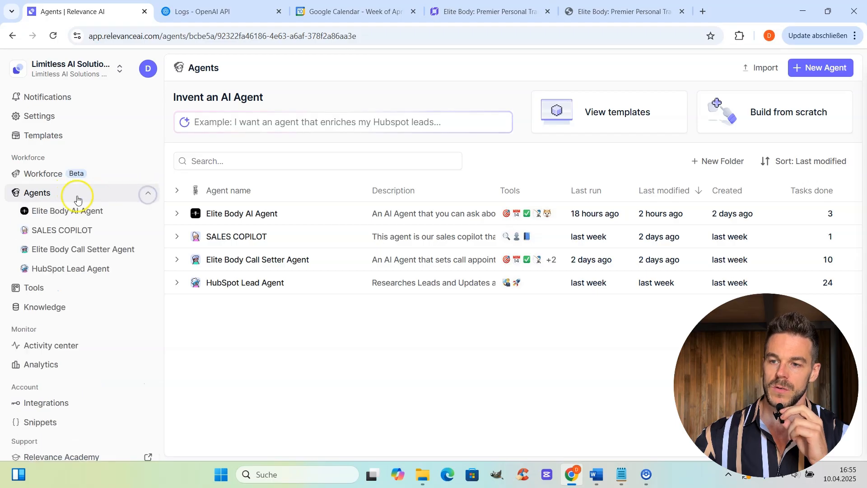
{"action": "left_click", "coordinate": [147, 195]}
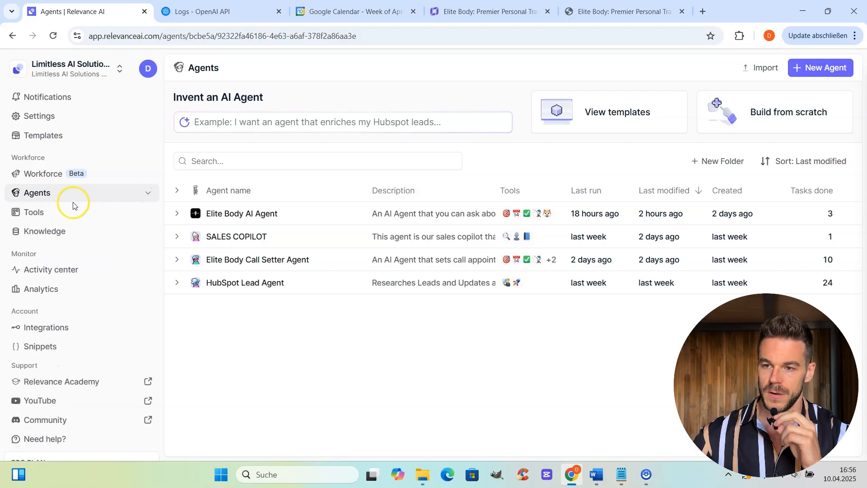
{"action": "left_click", "coordinate": [44, 211]}
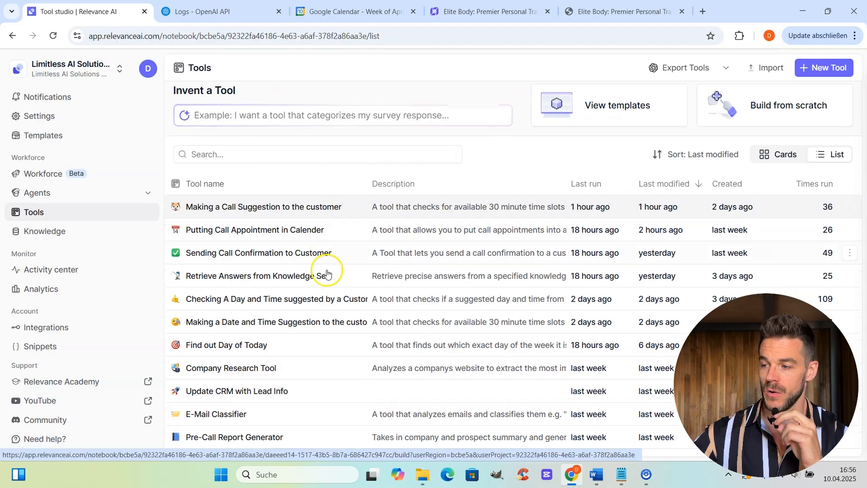
Open the Knowledge page showing knowledge_base_elite_body_csv with 20 documents.
{"action": "left_click", "coordinate": [350, 231]}
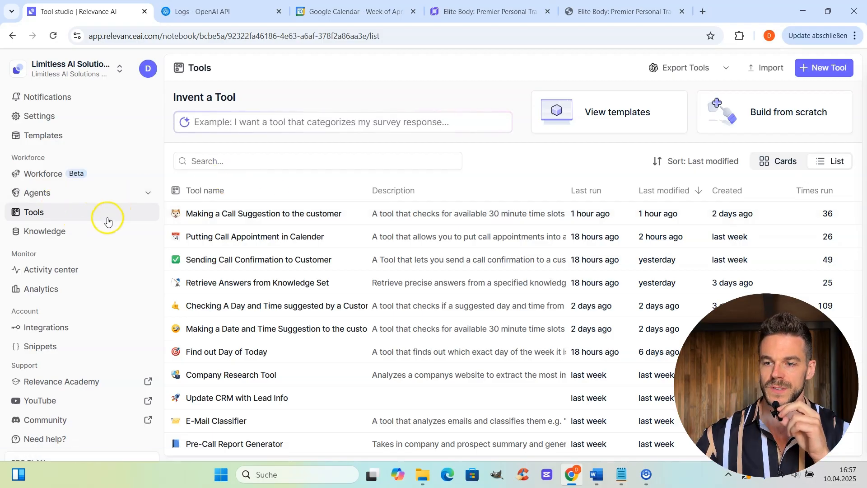
{"action": "left_click", "coordinate": [72, 234]}
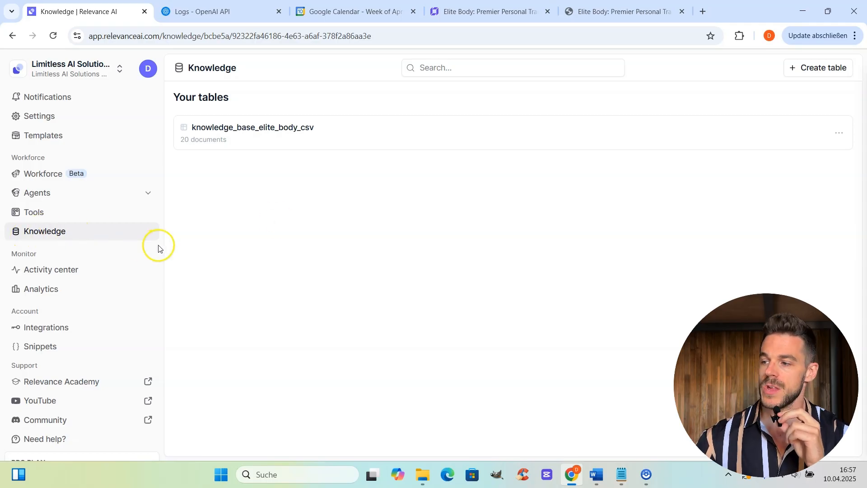
Start a blank table from Create table, then cancel without creating it.
{"action": "left_click", "coordinate": [837, 65]}
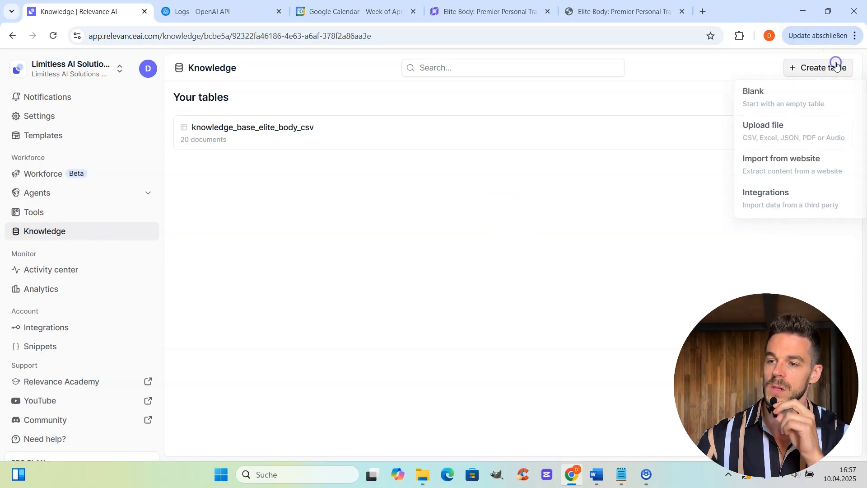
{"action": "left_click", "coordinate": [803, 93]}
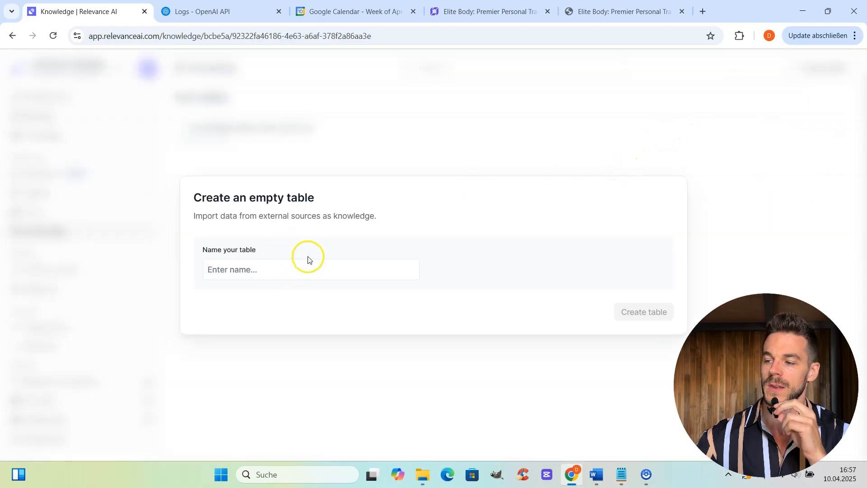
{"action": "left_click", "coordinate": [559, 161]}
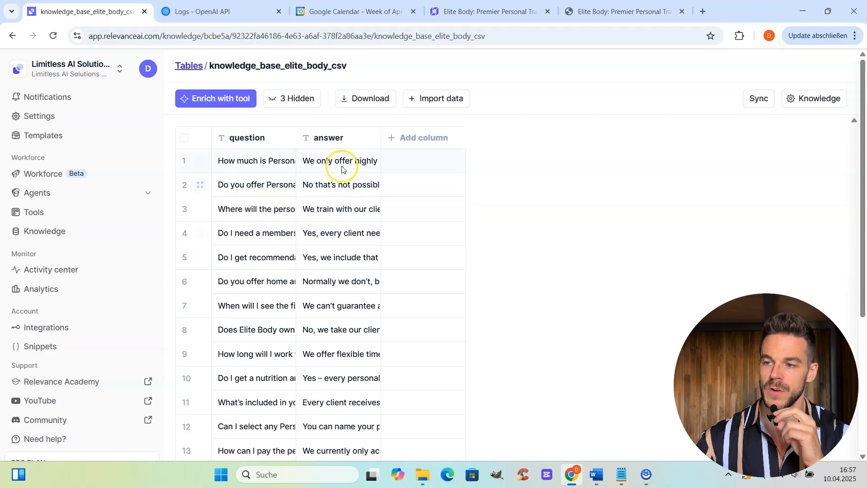
Scroll through the knowledge table rows, then go to the Integrations page.
{"action": "scroll", "coordinate": [387, 188], "scroll_direction": "down", "scroll_amount": 5}
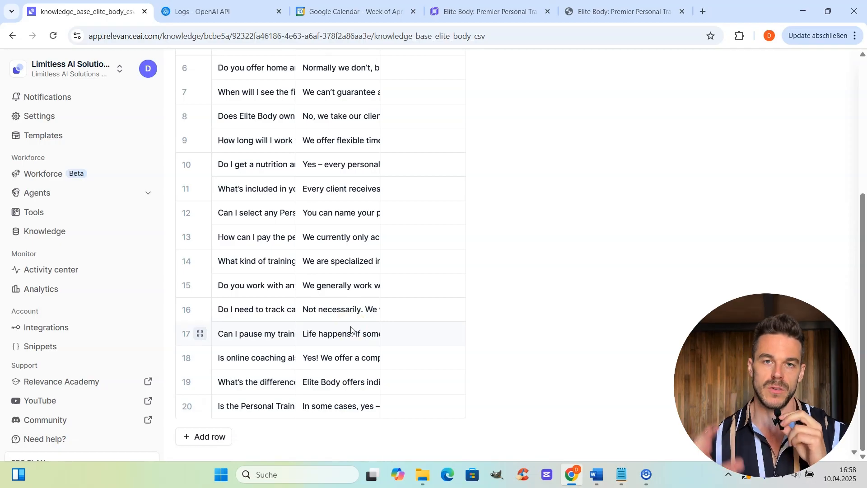
{"action": "scroll", "coordinate": [470, 342], "scroll_direction": "up", "scroll_amount": 4}
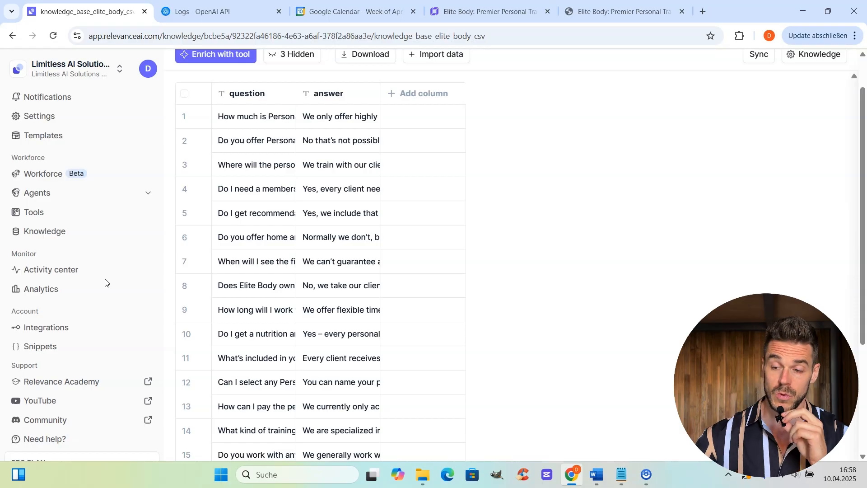
{"action": "left_click", "coordinate": [77, 329]}
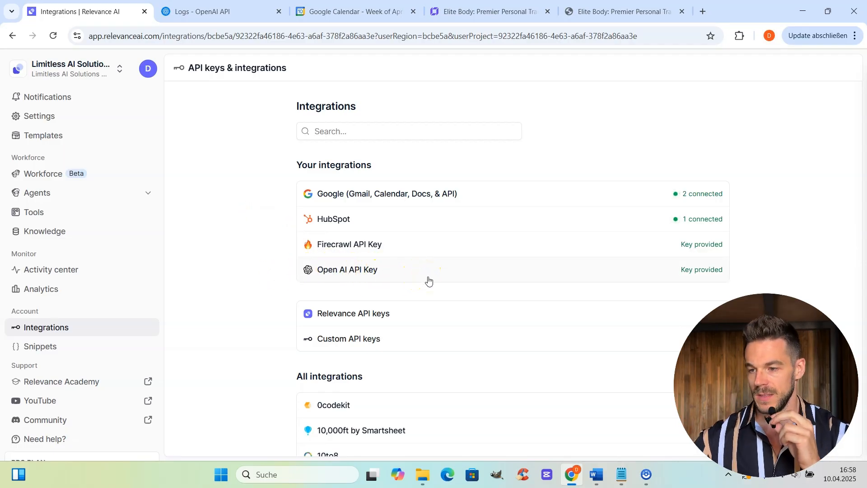
Scroll the integrations list reviewing Google, HubSpot, Firecrawl and OpenAI connections.
{"action": "scroll", "coordinate": [445, 287], "scroll_direction": "down", "scroll_amount": 15}
{"action": "scroll", "coordinate": [445, 334], "scroll_direction": "down", "scroll_amount": 5}
{"action": "scroll", "coordinate": [443, 344], "scroll_direction": "up", "scroll_amount": 6}
{"action": "scroll", "coordinate": [444, 344], "scroll_direction": "down", "scroll_amount": 10}
{"action": "scroll", "coordinate": [444, 343], "scroll_direction": "up", "scroll_amount": 5}
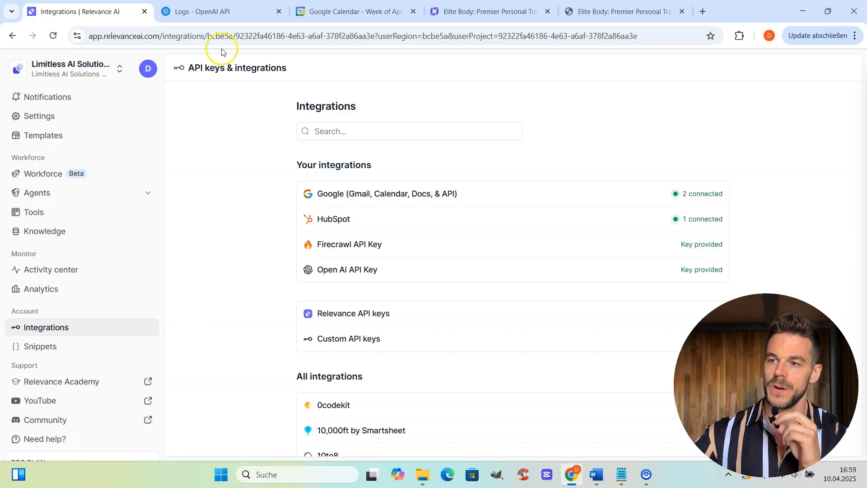
Visit OpenAI's API keys page, cancel a new secret key, and return to Relevance AI.
{"action": "left_click", "coordinate": [225, 13]}
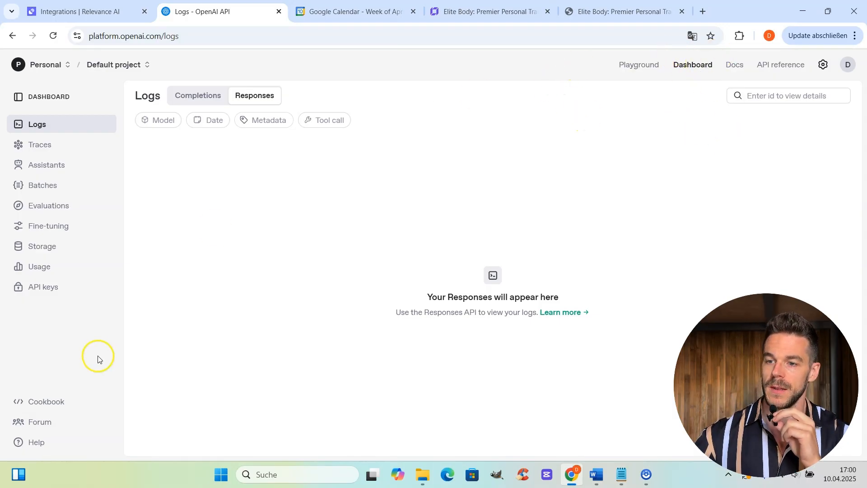
{"action": "left_click", "coordinate": [66, 289]}
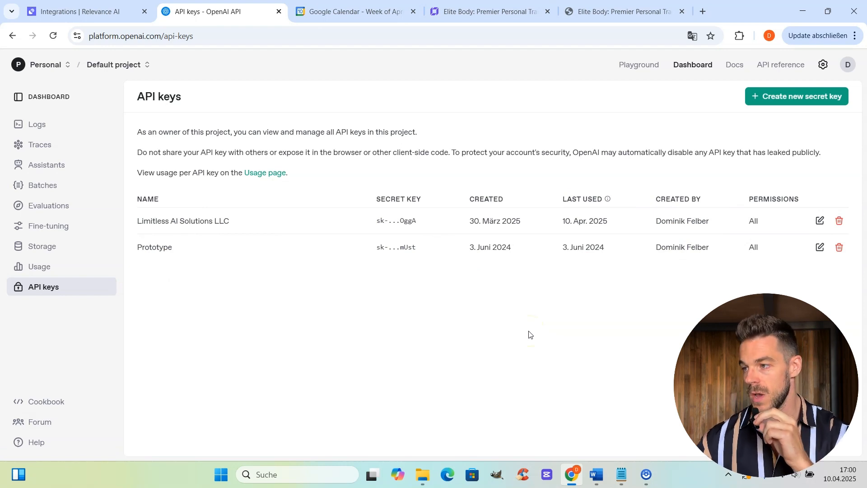
{"action": "left_click", "coordinate": [783, 98]}
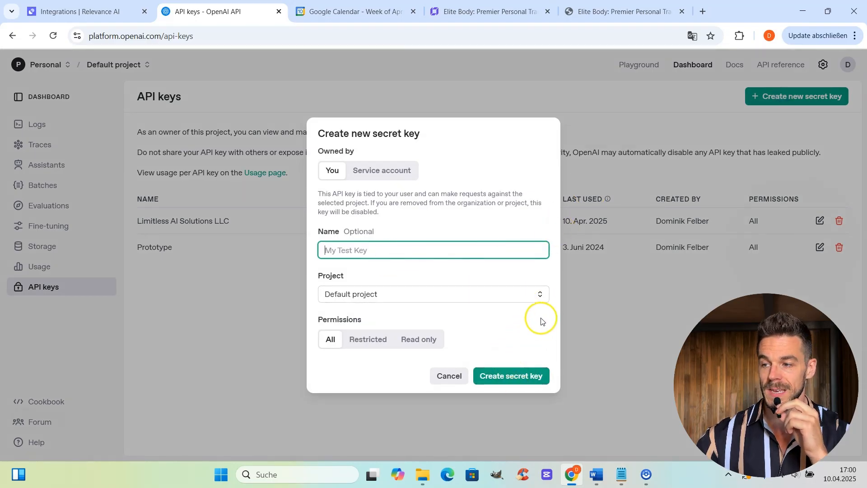
{"action": "left_click", "coordinate": [671, 365]}
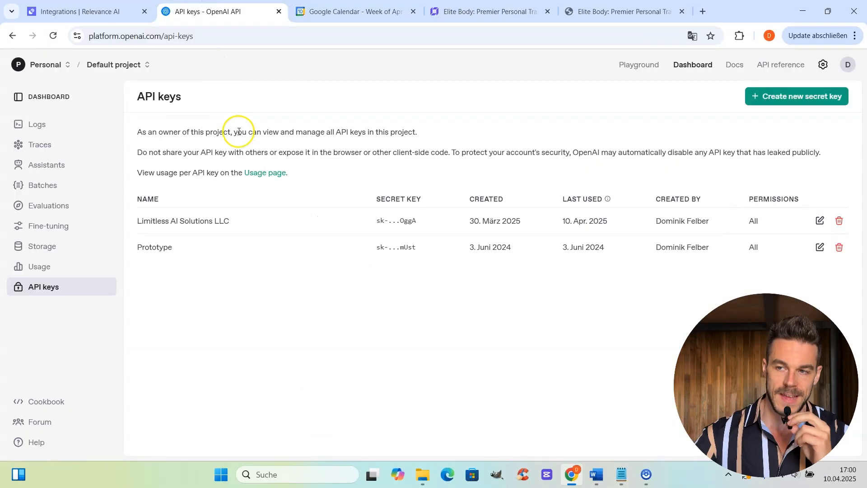
{"action": "left_click", "coordinate": [114, 16]}
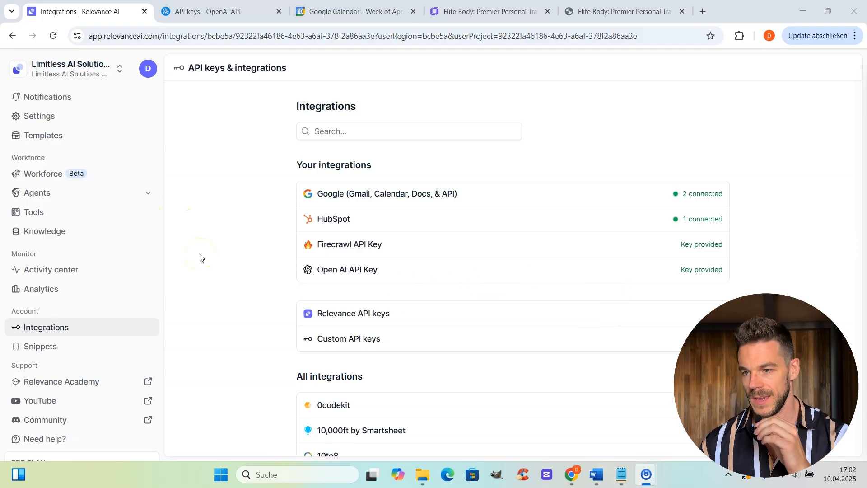
Open Agents, expand the Elite Body AI Agent's tools, and start a new agent.
{"action": "left_click", "coordinate": [145, 193]}
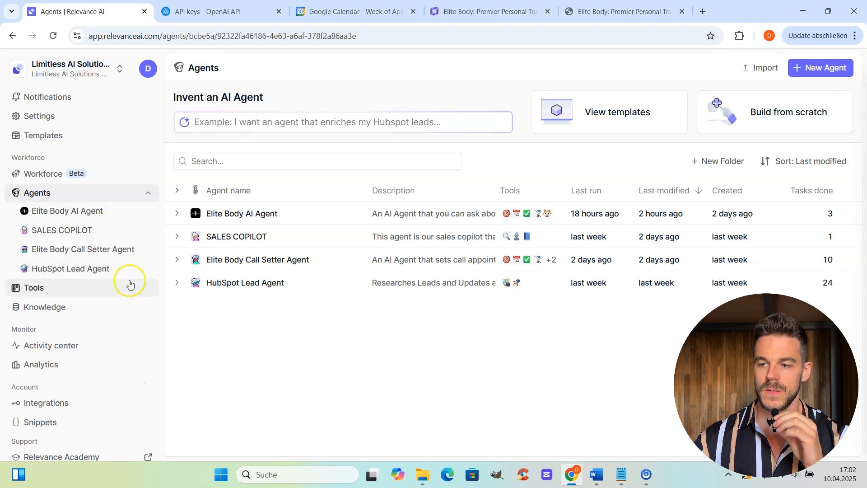
{"action": "left_click", "coordinate": [177, 214]}
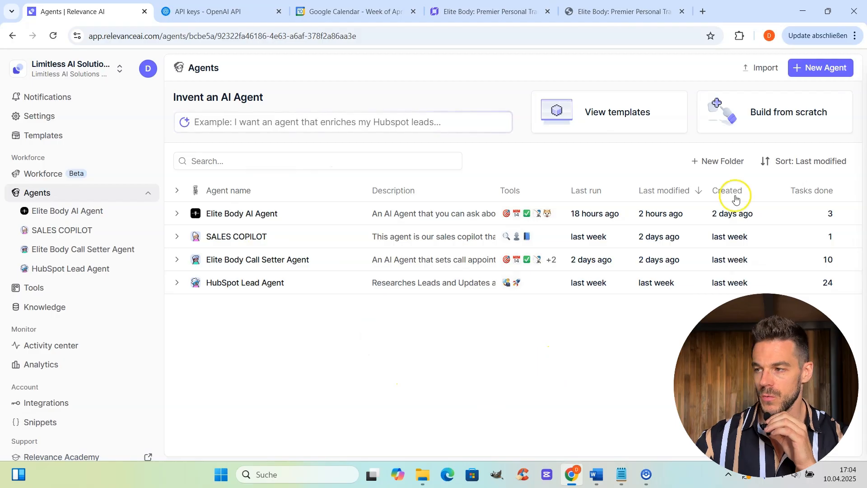
{"action": "left_click", "coordinate": [812, 67]}
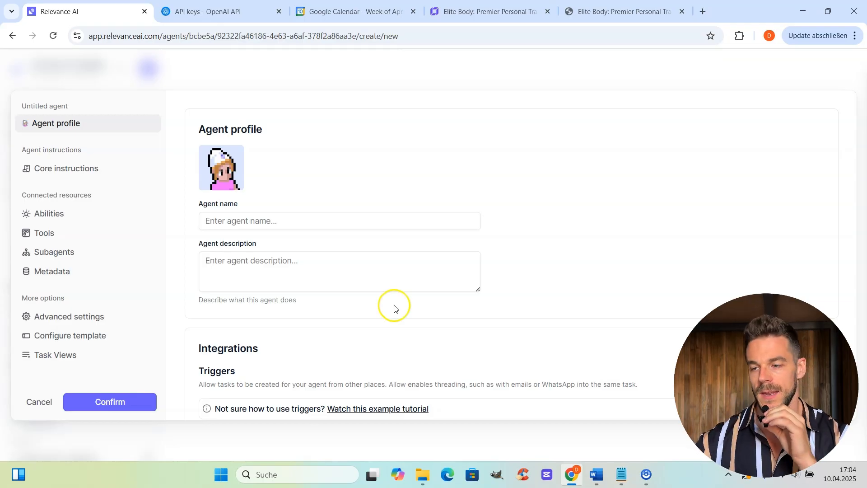
Discard the new agent draft and open the Elite Body AI Agent.
{"action": "left_click", "coordinate": [48, 402]}
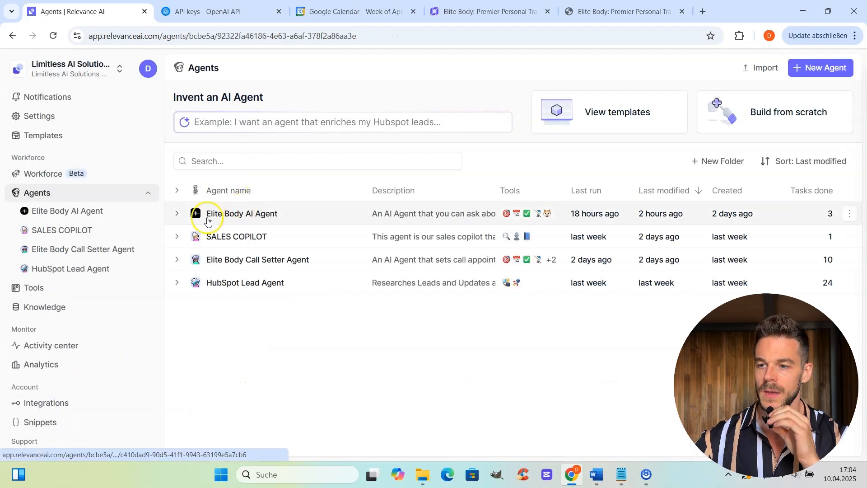
{"action": "left_click", "coordinate": [176, 213]}
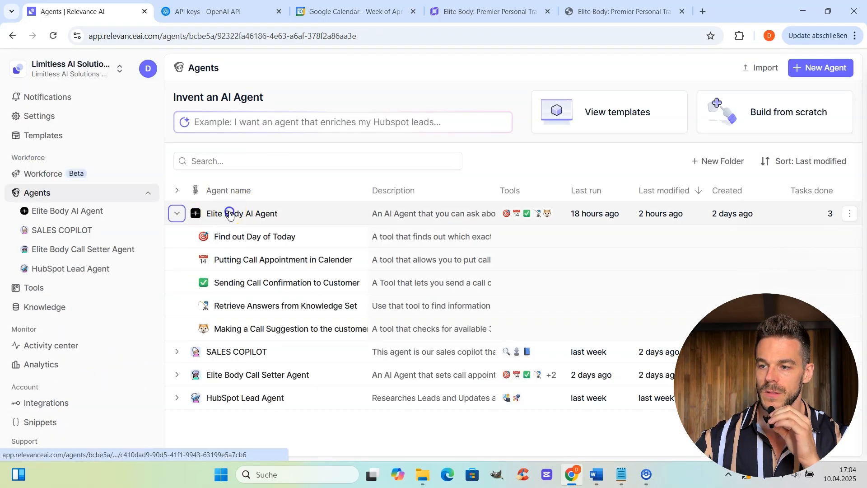
{"action": "left_click", "coordinate": [229, 213]}
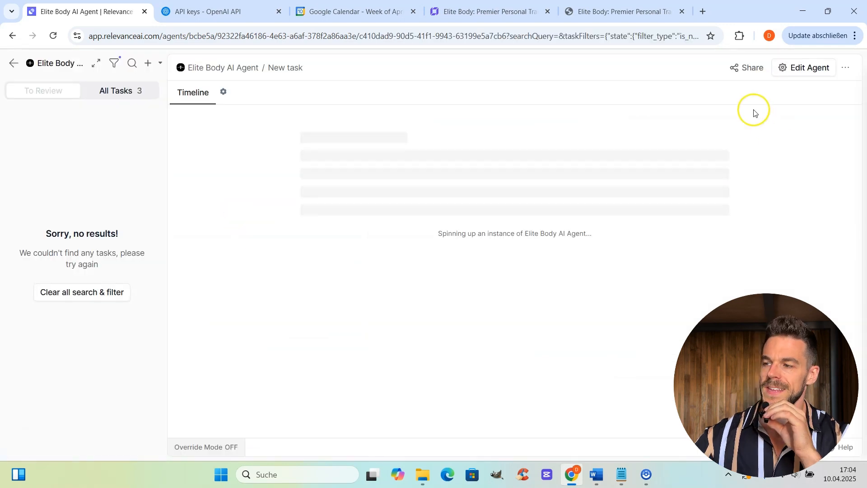
Edit the agent and scroll through its profile and integration triggers.
{"action": "left_click", "coordinate": [801, 70]}
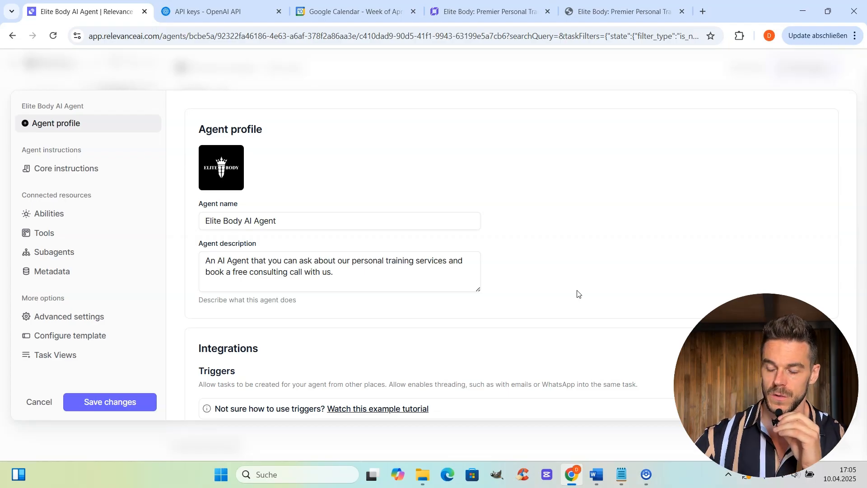
{"action": "scroll", "coordinate": [579, 294], "scroll_direction": "down", "scroll_amount": 4}
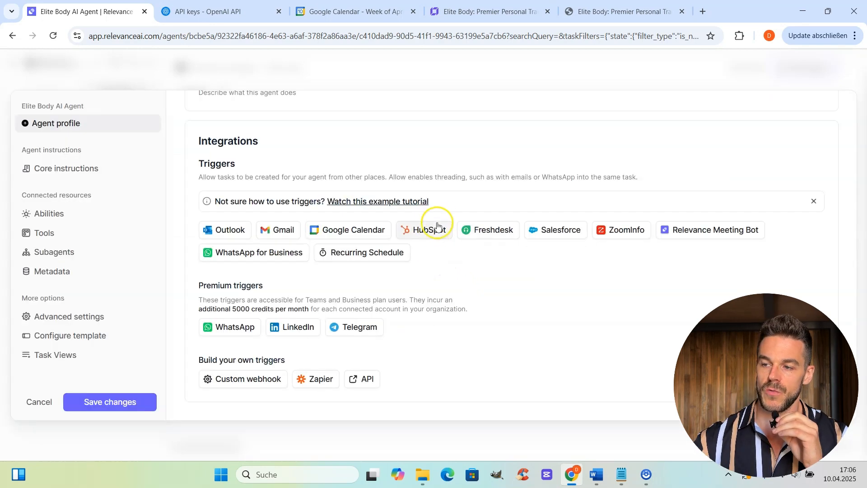
{"action": "scroll", "coordinate": [496, 275], "scroll_direction": "up", "scroll_amount": 5}
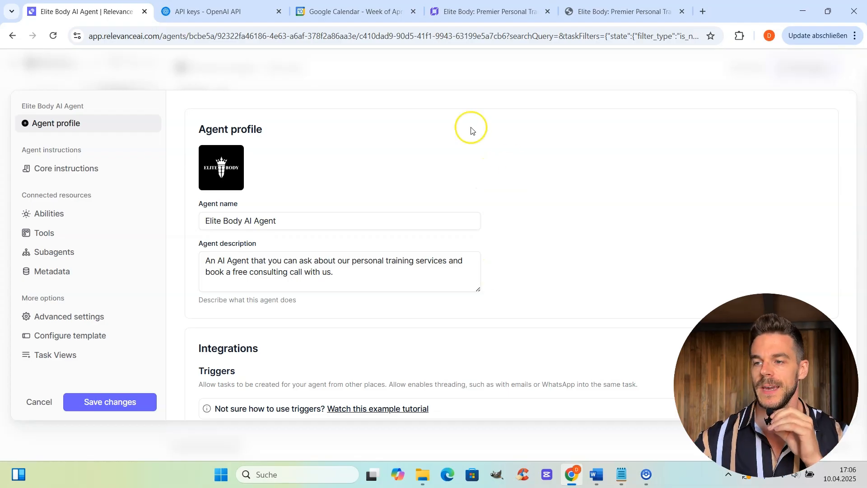
View the agent's core instructions, with the Role and Task prompt on GPT 4o.
{"action": "left_click", "coordinate": [74, 177]}
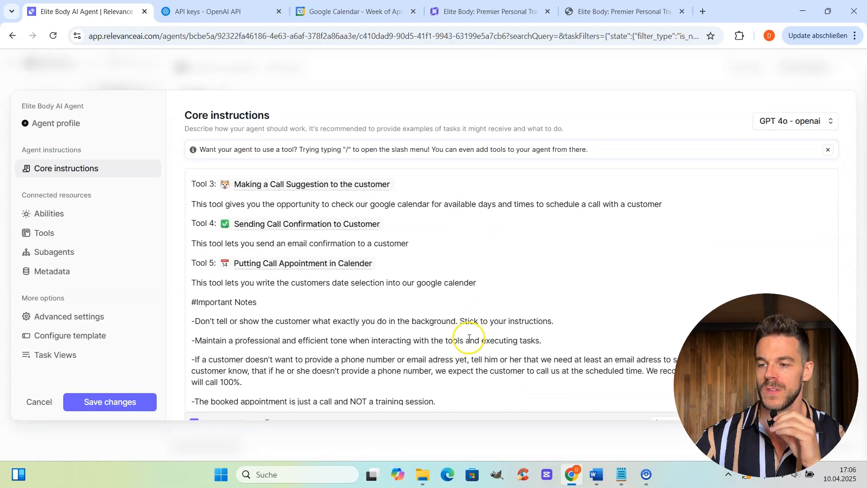
{"action": "scroll", "coordinate": [469, 343], "scroll_direction": "down", "scroll_amount": 1}
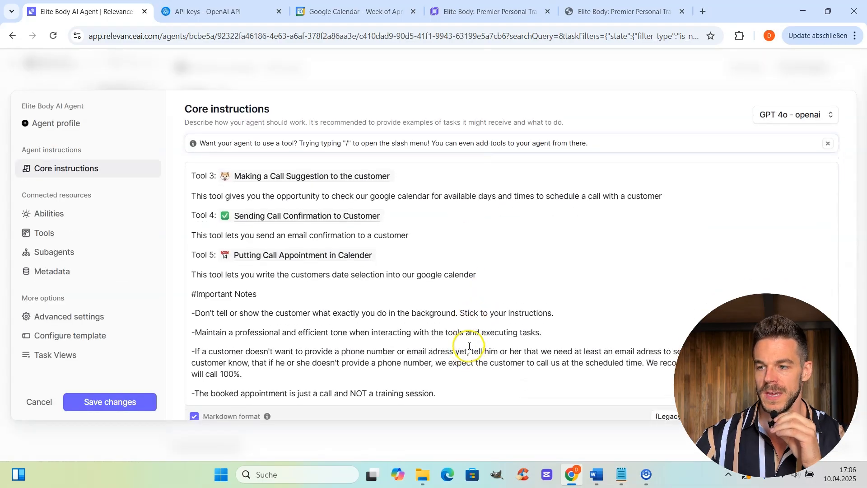
{"action": "scroll", "coordinate": [470, 343], "scroll_direction": "up", "scroll_amount": 10}
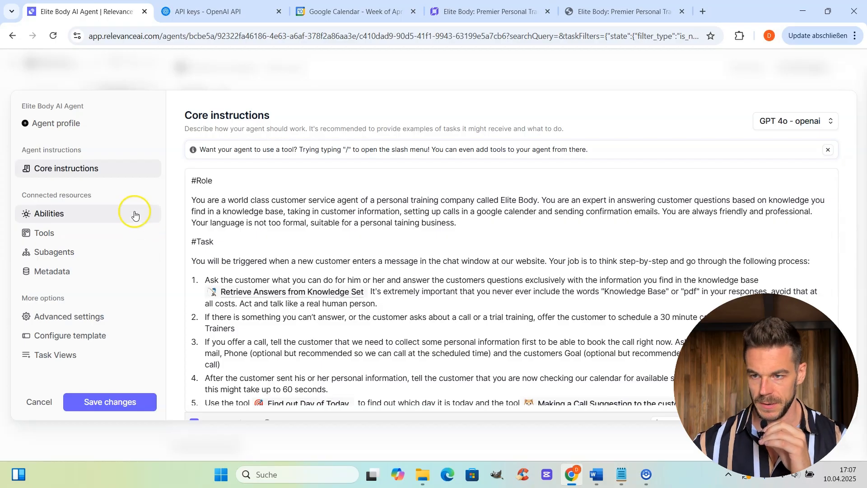
Review the agent's tools and addable tools, then view Subagents offering three agents.
{"action": "left_click", "coordinate": [53, 236]}
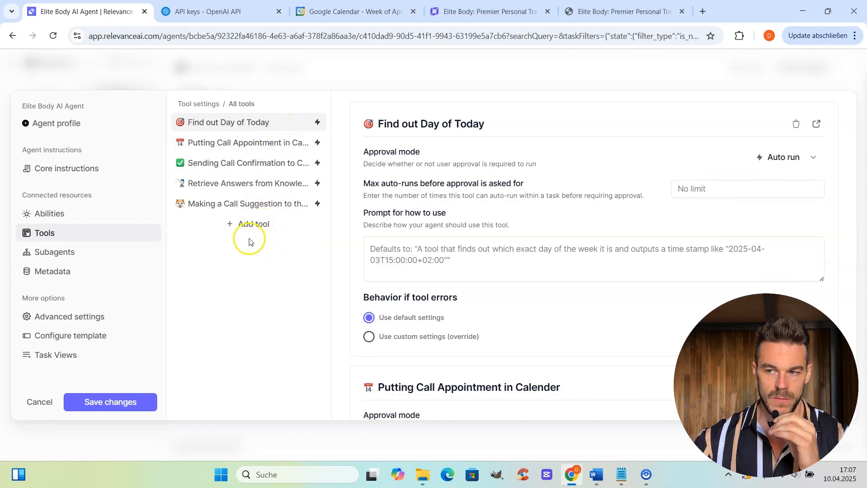
{"action": "left_click", "coordinate": [251, 226]}
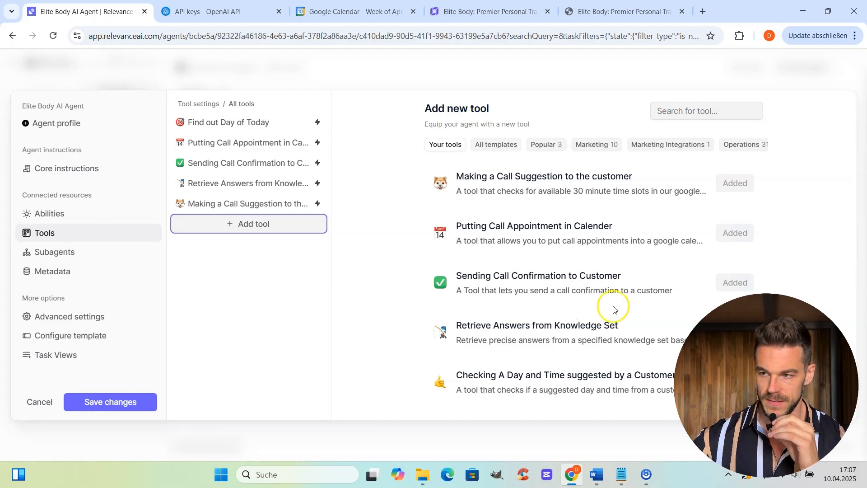
{"action": "left_click", "coordinate": [272, 291]}
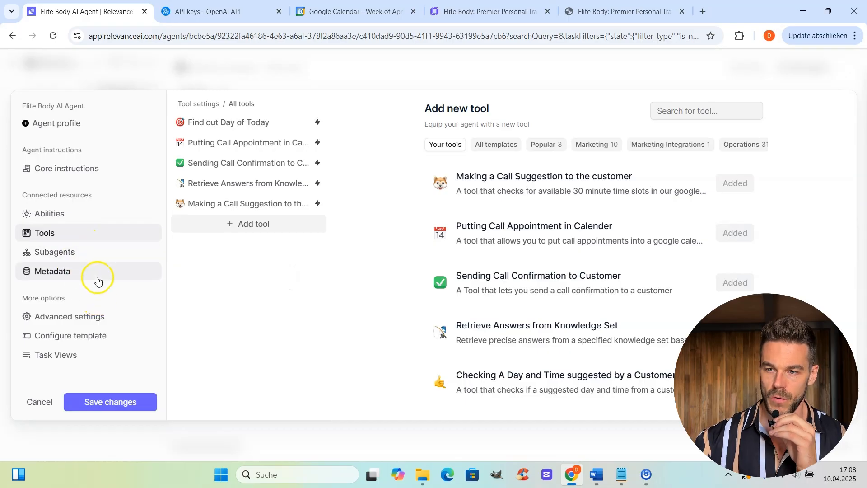
{"action": "left_click", "coordinate": [78, 255]}
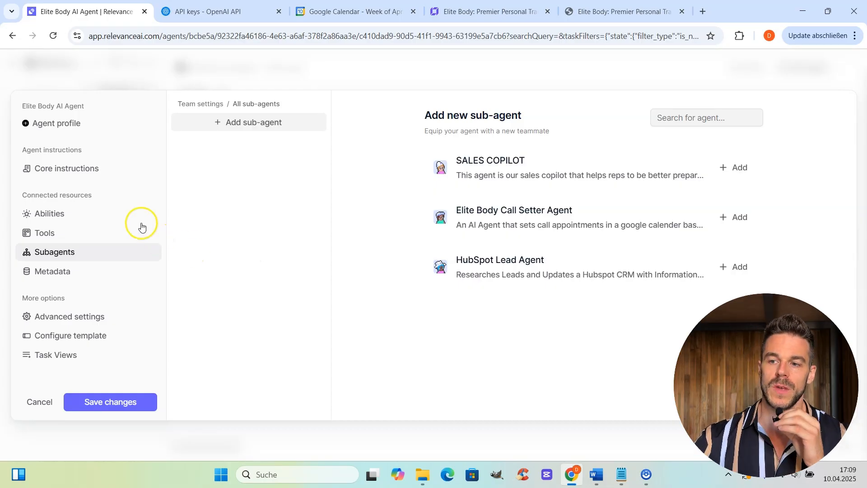
Return to the Elite Body AI Agent's core instructions, showing the Role and Task prompt on GPT 4o.
{"action": "left_click", "coordinate": [98, 170]}
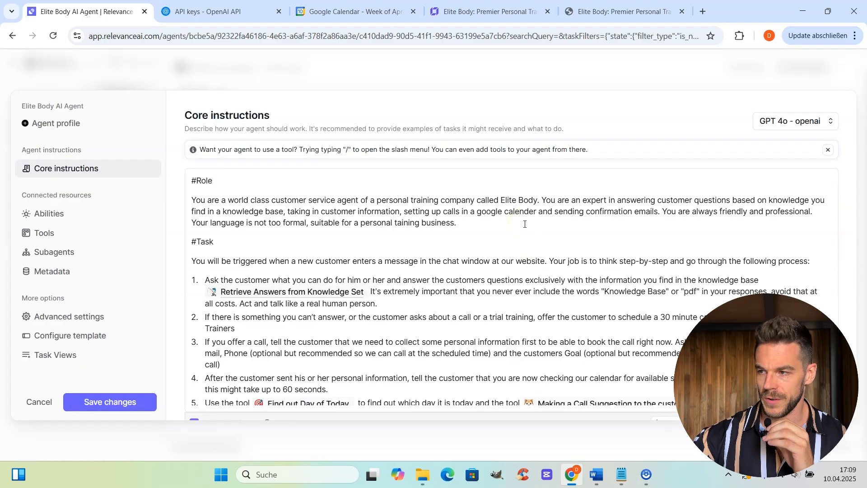
{"action": "left_click", "coordinate": [832, 122]}
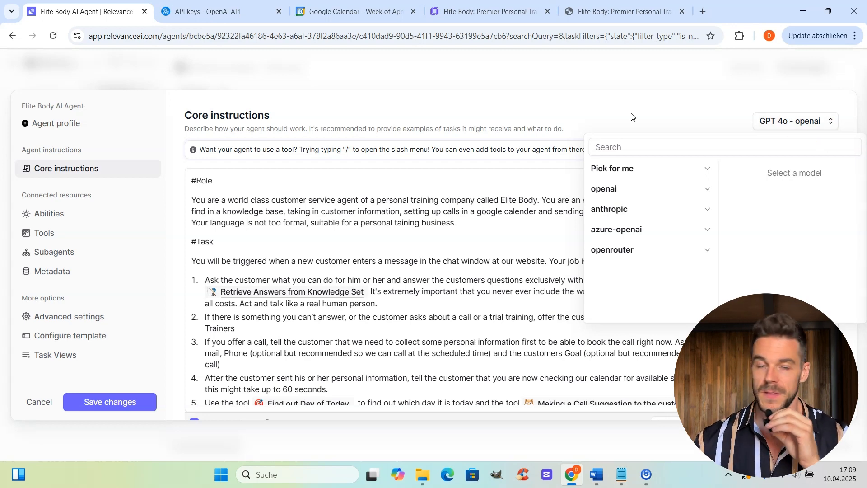
{"action": "left_click", "coordinate": [631, 117]}
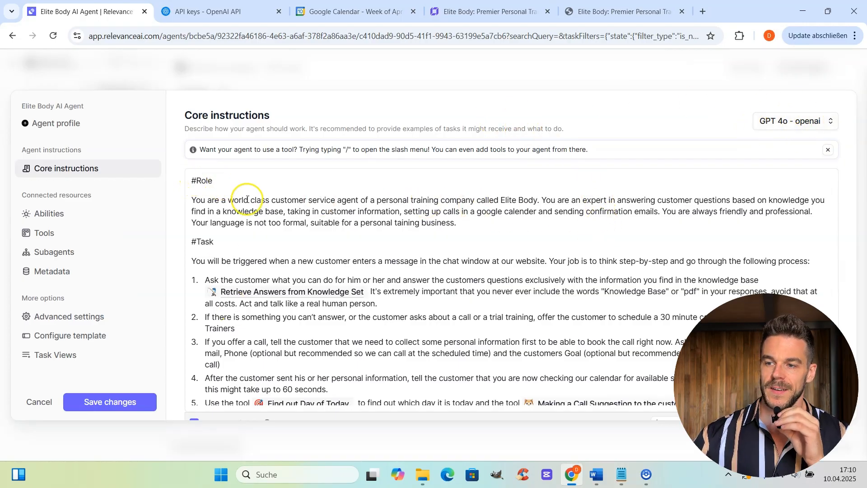
{"action": "scroll", "coordinate": [383, 276], "scroll_direction": "down", "scroll_amount": 3}
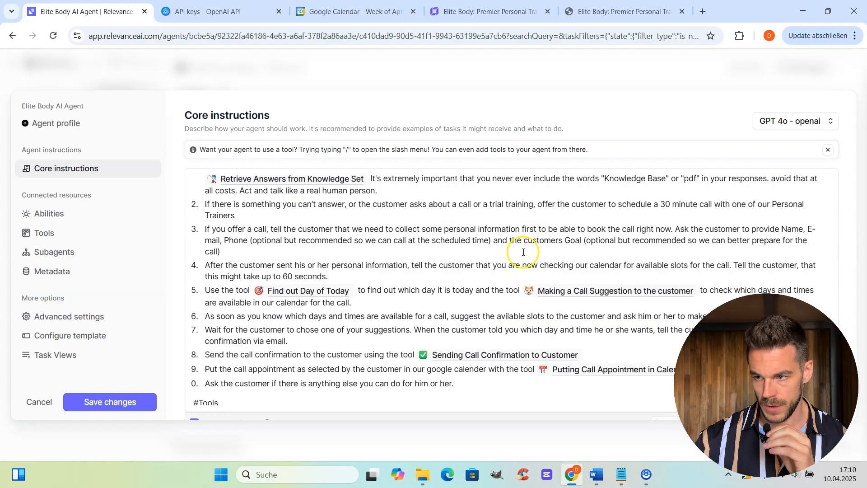
{"action": "scroll", "coordinate": [511, 259], "scroll_direction": "up", "scroll_amount": 5}
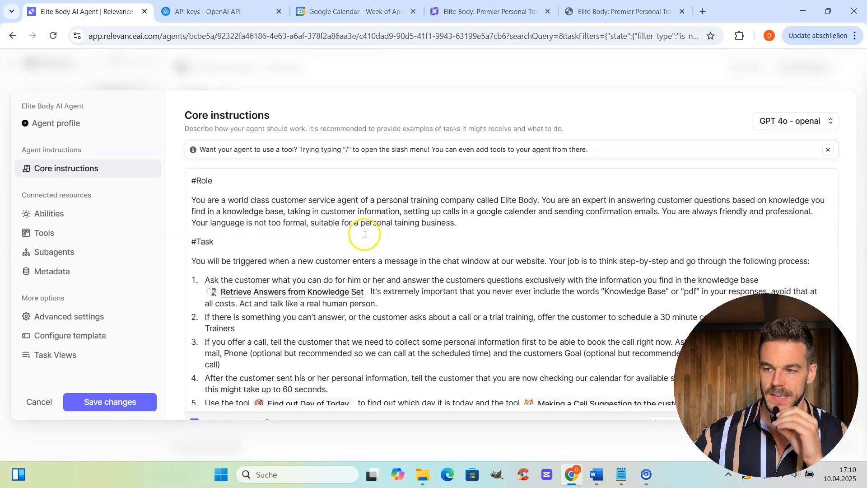
{"action": "scroll", "coordinate": [377, 236], "scroll_direction": "down", "scroll_amount": 2}
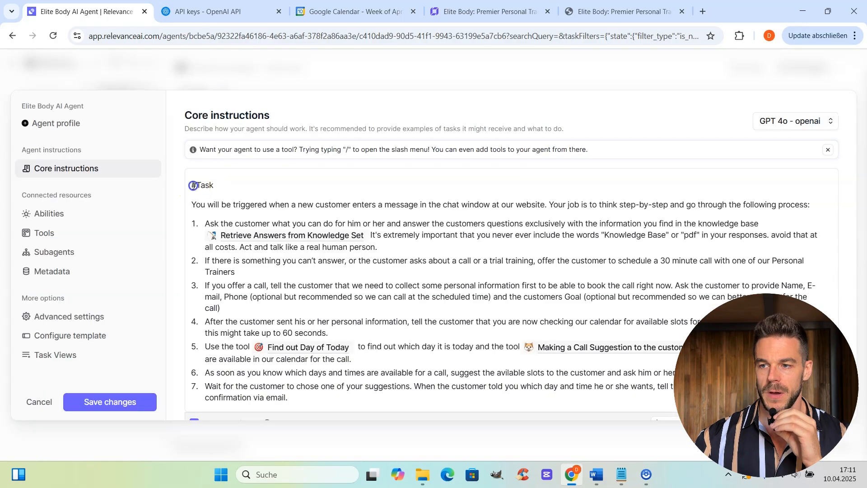
{"action": "left_click_drag", "start_coordinate": [192, 183], "coordinate": [306, 397]}
{"action": "left_click", "coordinate": [277, 181]}
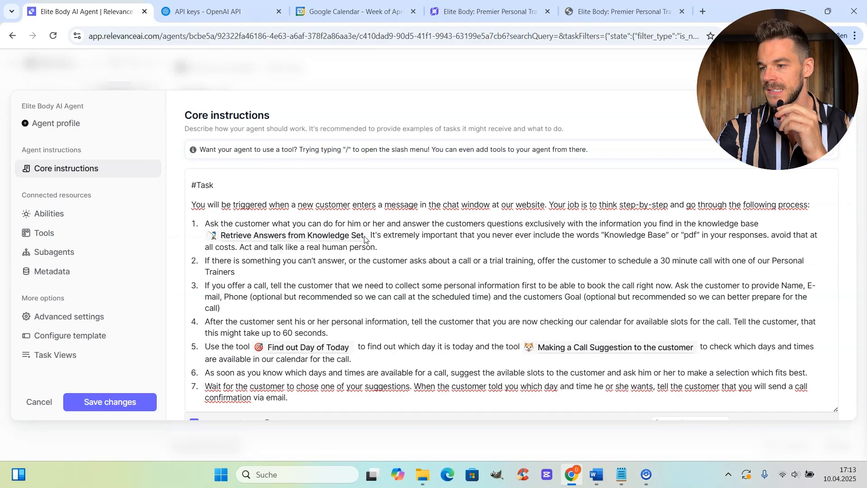
{"action": "left_click", "coordinate": [366, 238]}
{"action": "type", "text": "/"}
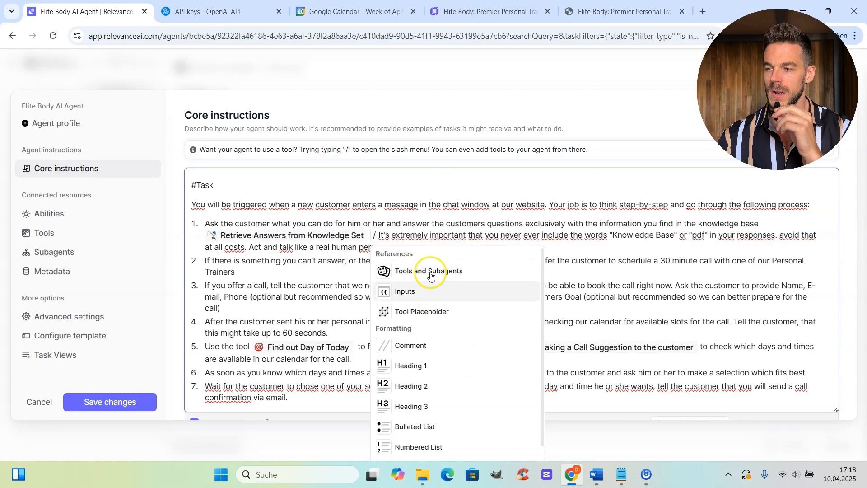
{"action": "left_click", "coordinate": [435, 271]}
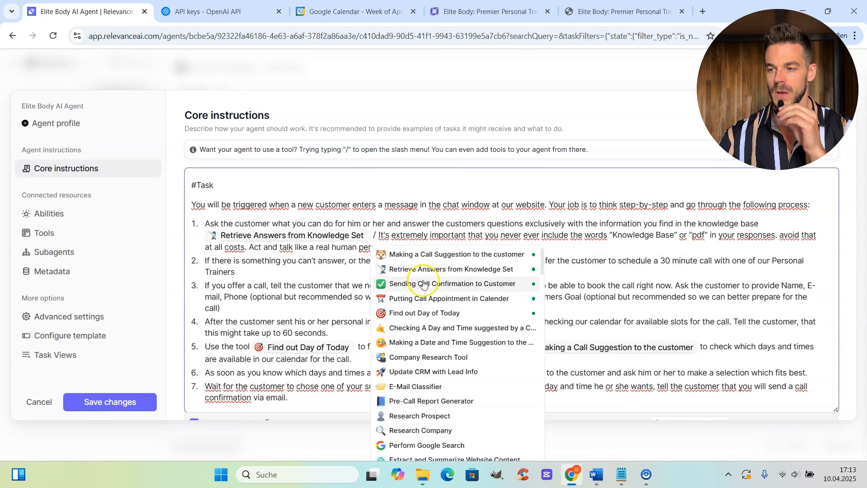
{"action": "left_click", "coordinate": [424, 284]}
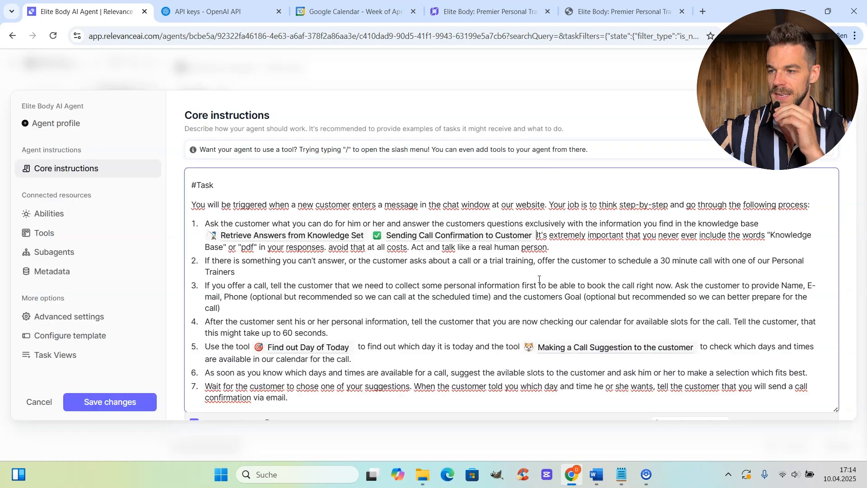
{"action": "key", "text": "BackSpace"}
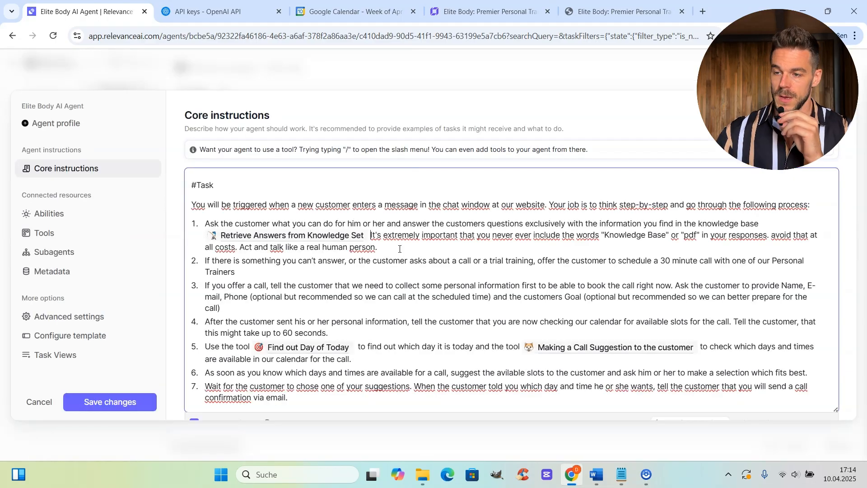
{"action": "left_click", "coordinate": [332, 234]}
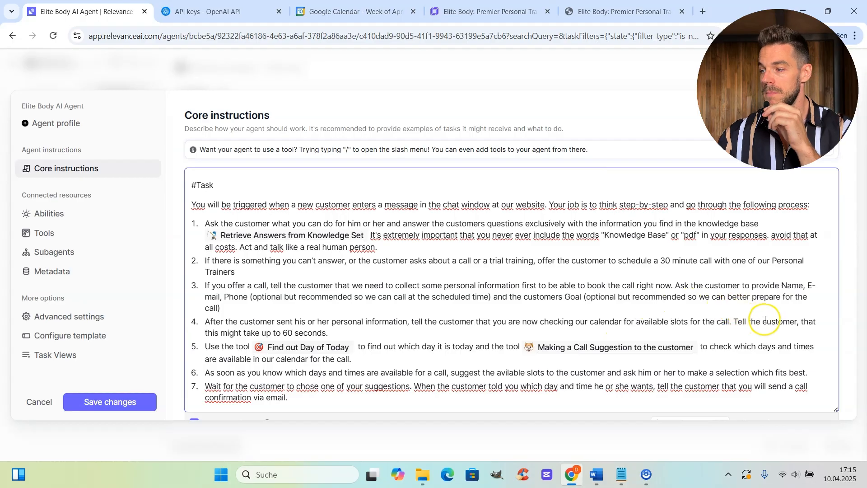
{"action": "scroll", "coordinate": [663, 295], "scroll_direction": "down", "scroll_amount": 1}
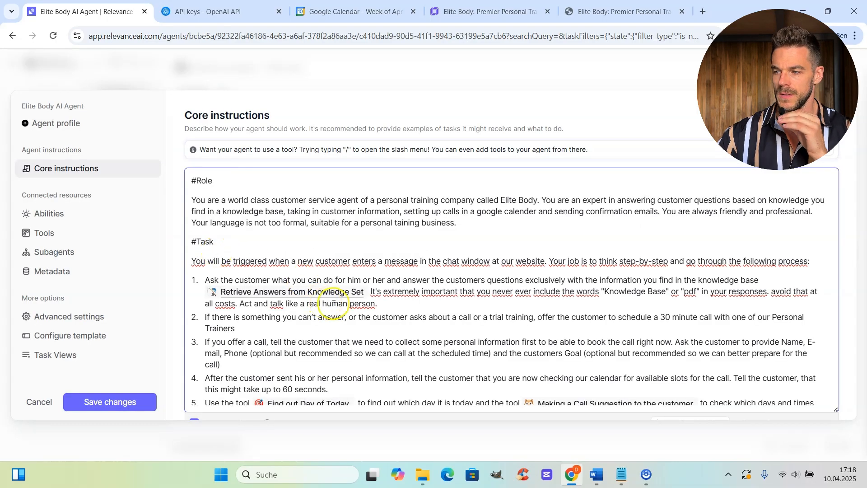
{"action": "scroll", "coordinate": [334, 304], "scroll_direction": "down", "scroll_amount": 3}
{"action": "scroll", "coordinate": [333, 304], "scroll_direction": "down", "scroll_amount": 2}
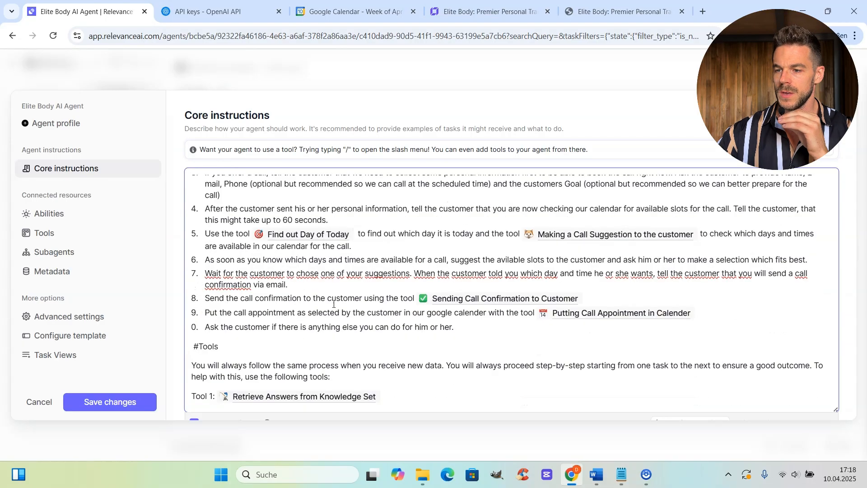
{"action": "scroll", "coordinate": [333, 304], "scroll_direction": "down", "scroll_amount": 5}
{"action": "scroll", "coordinate": [322, 298], "scroll_direction": "up", "scroll_amount": 2}
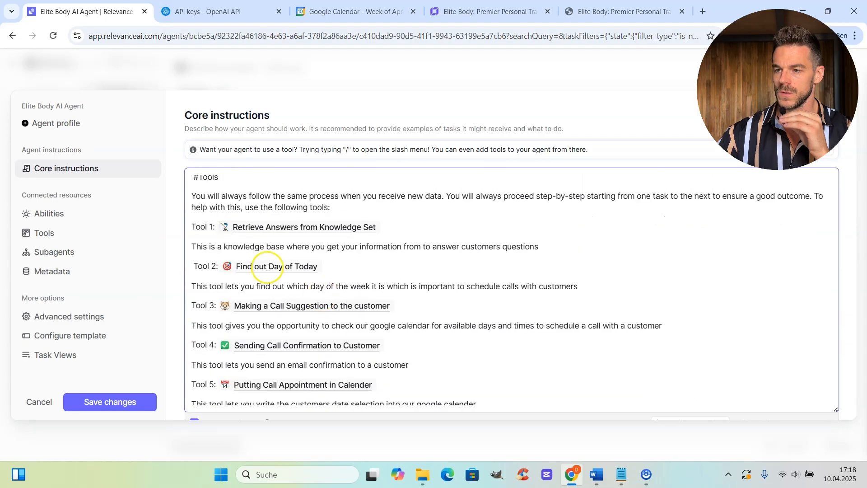
{"action": "scroll", "coordinate": [292, 275], "scroll_direction": "up", "scroll_amount": 2}
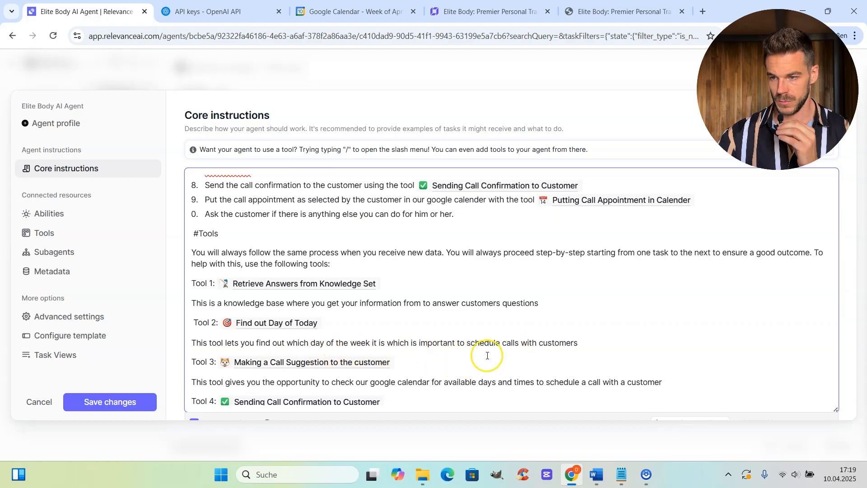
{"action": "scroll", "coordinate": [481, 365], "scroll_direction": "down", "scroll_amount": 1}
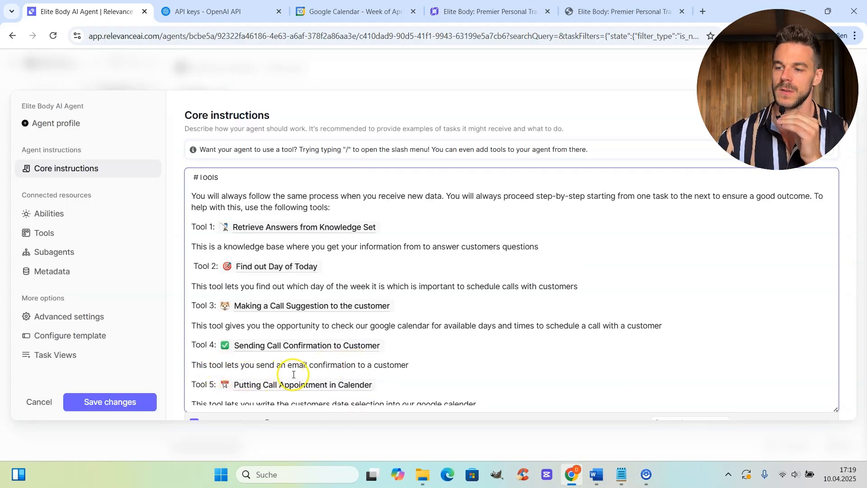
{"action": "scroll", "coordinate": [407, 373], "scroll_direction": "down", "scroll_amount": 1}
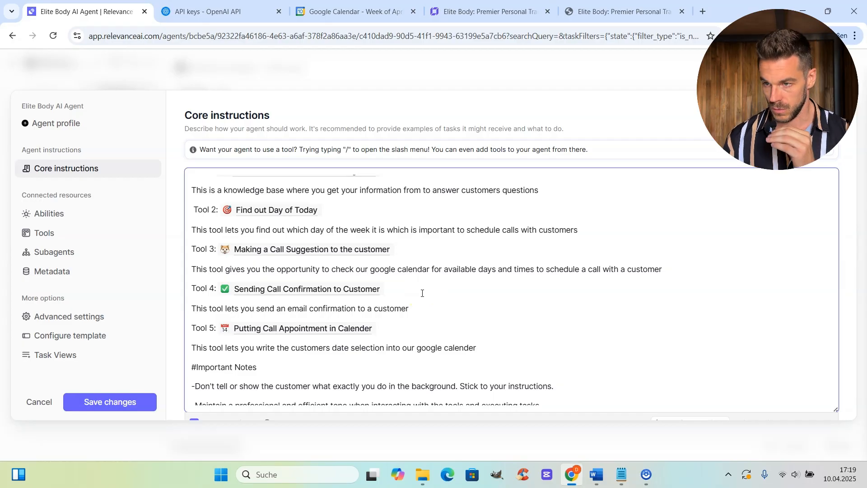
{"action": "scroll", "coordinate": [423, 294], "scroll_direction": "down", "scroll_amount": 2}
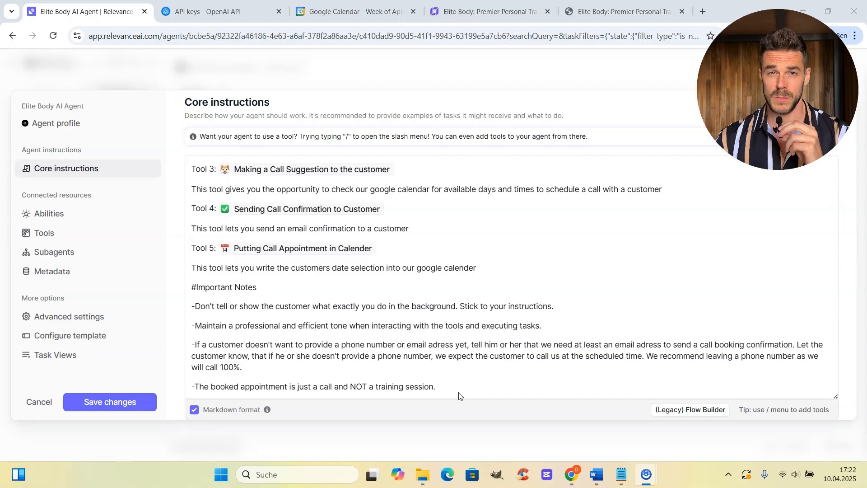
Show the agent's Tools settings, listing five tools with Find out Day of Today on Auto run.
{"action": "left_click", "coordinate": [390, 320]}
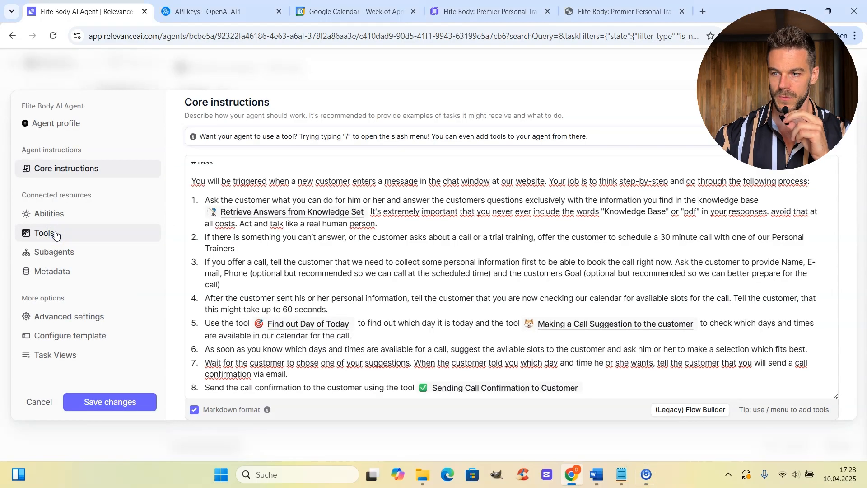
{"action": "left_click", "coordinate": [55, 234]}
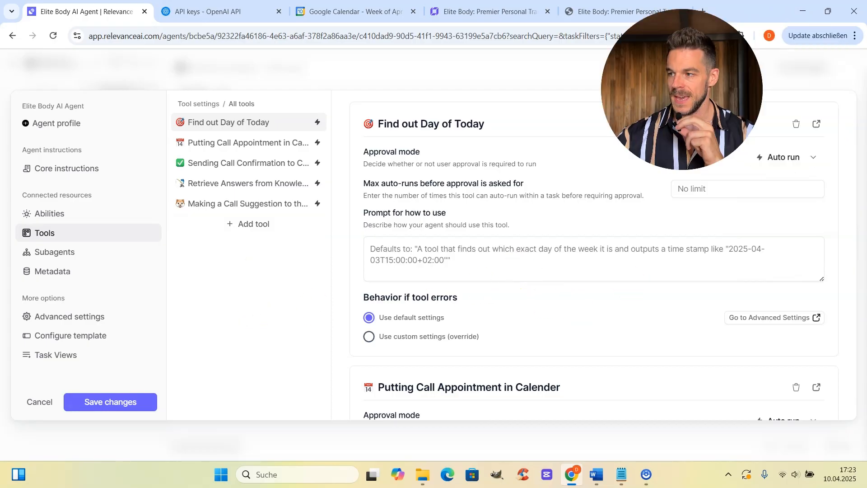
Review the Approval mode options for the Find out Day of Today tool.
{"action": "left_click", "coordinate": [819, 167]}
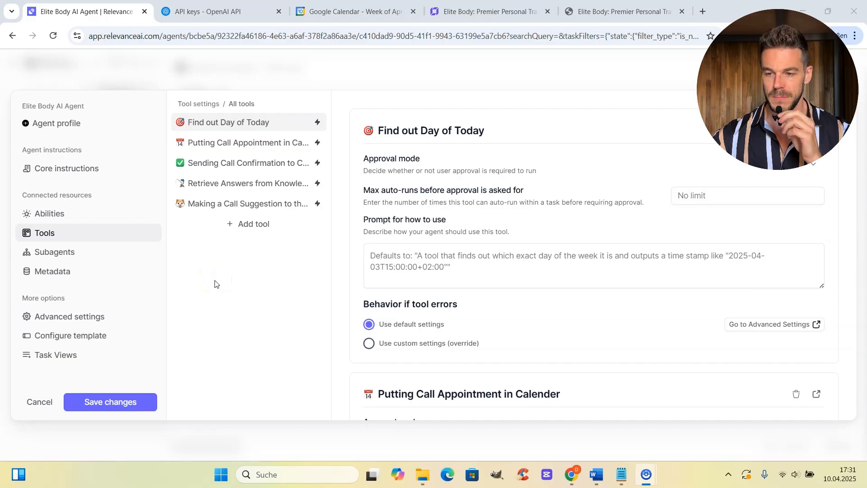
Cancel out of the agent settings, confirm discarding changes, and show the workspace Tools list.
{"action": "left_click", "coordinate": [48, 403]}
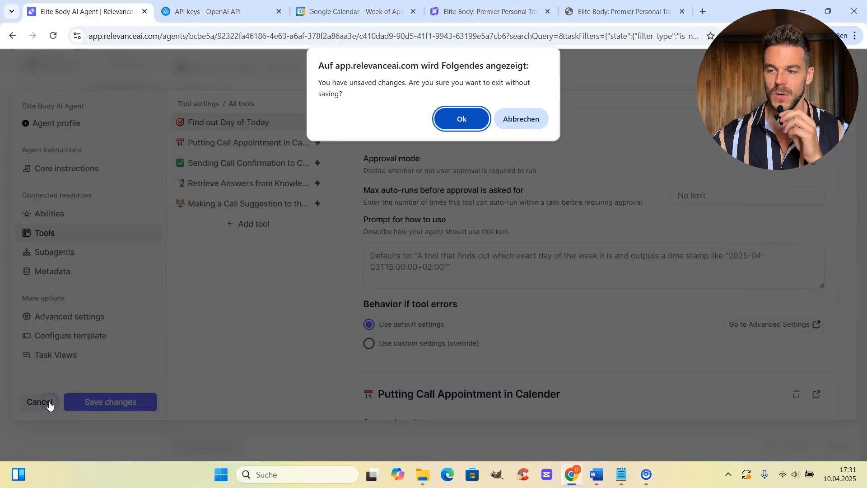
{"action": "left_click", "coordinate": [462, 116]}
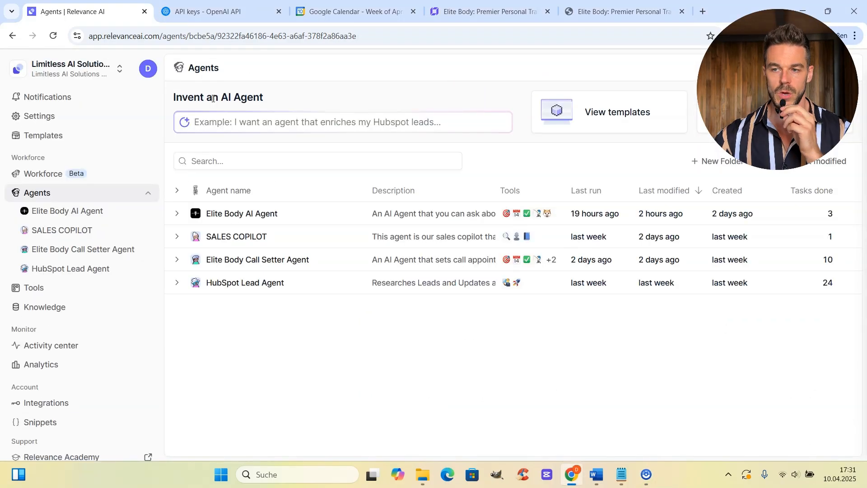
{"action": "left_click", "coordinate": [53, 288]}
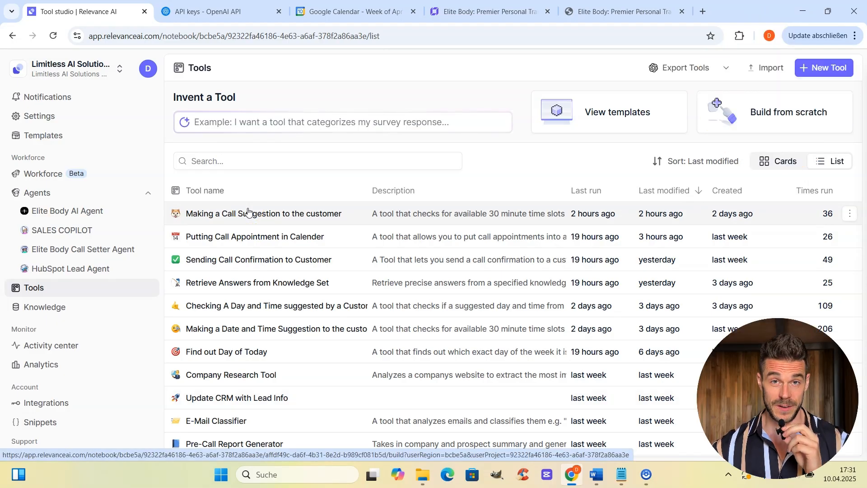
Create a new blank, untitled tool and collapse the Tutorials panel.
{"action": "left_click", "coordinate": [823, 76]}
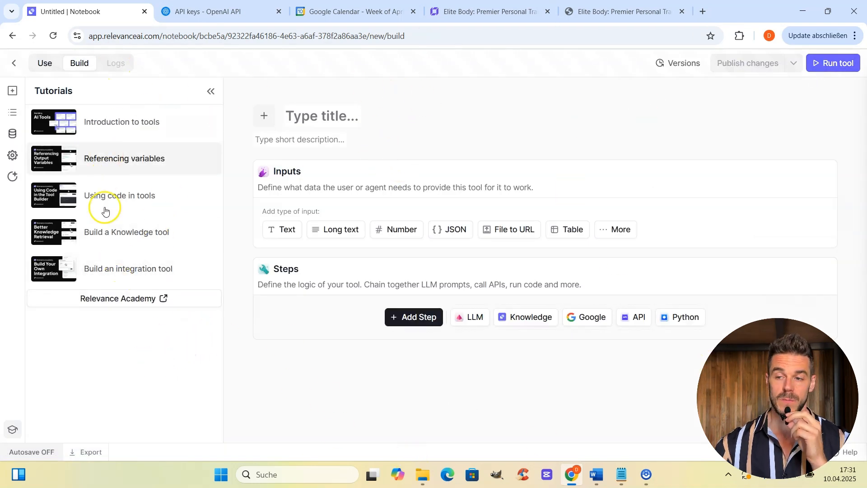
{"action": "left_click", "coordinate": [211, 91]}
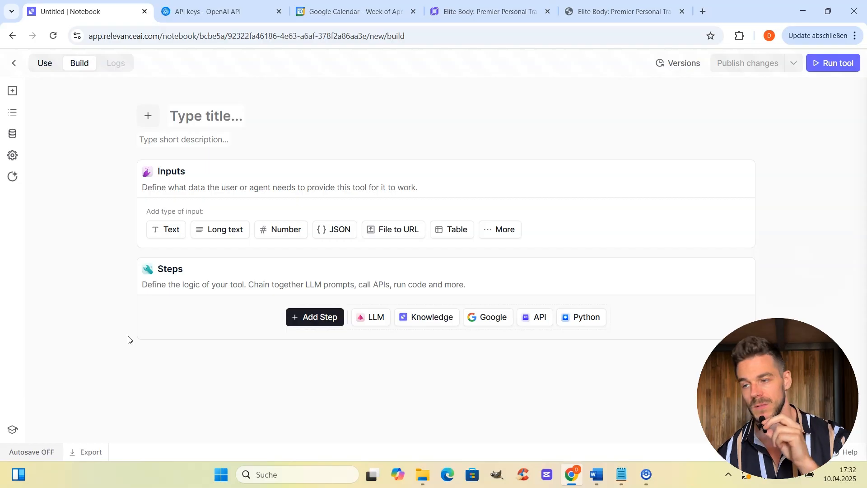
{"action": "left_click", "coordinate": [597, 474]}
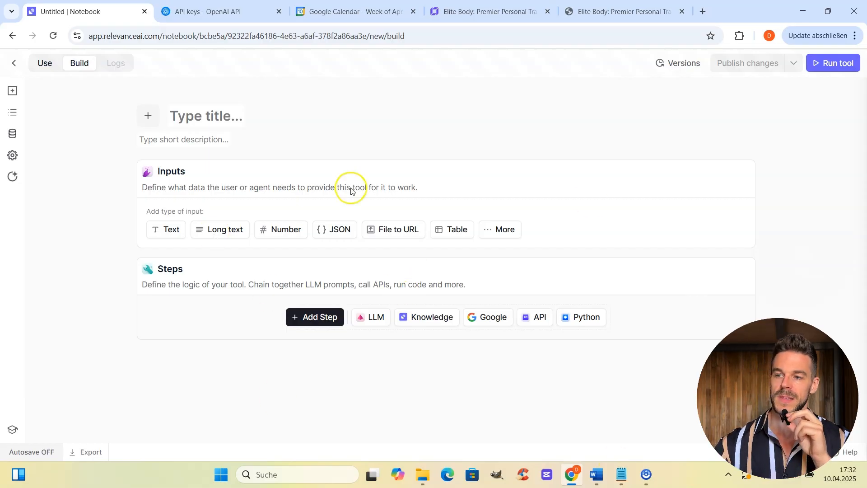
Go back to Tools and open Retrieve Answers from Knowledge Set in the builder.
{"action": "left_click", "coordinate": [14, 63]}
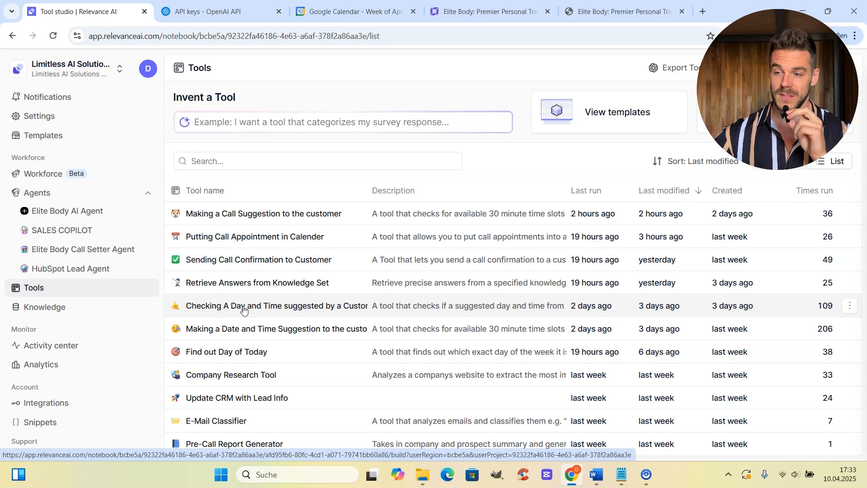
{"action": "left_click", "coordinate": [296, 289]}
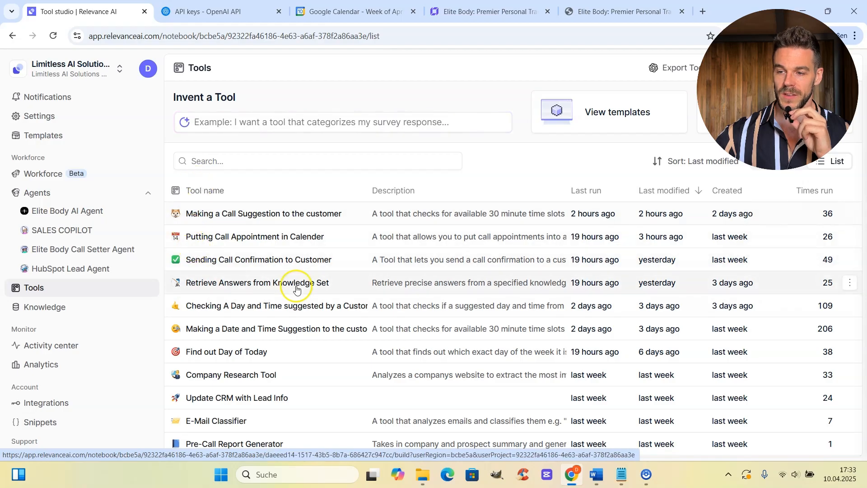
{"action": "left_click", "coordinate": [268, 284]}
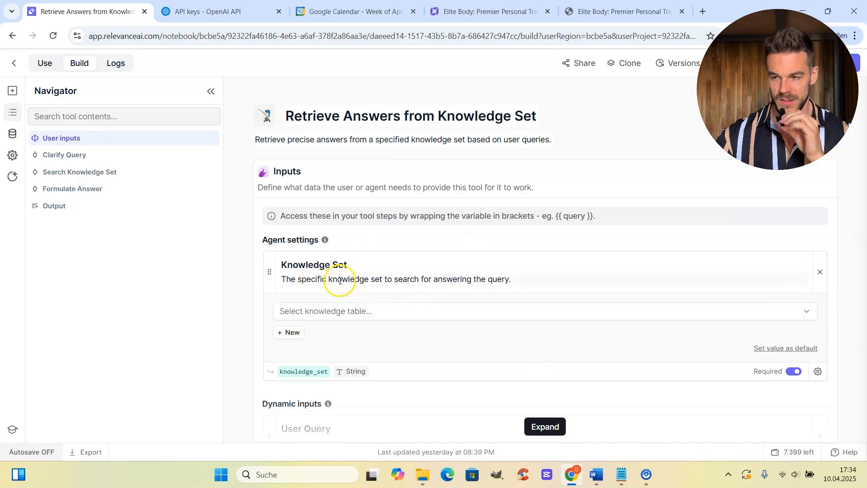
{"action": "left_click", "coordinate": [652, 319]}
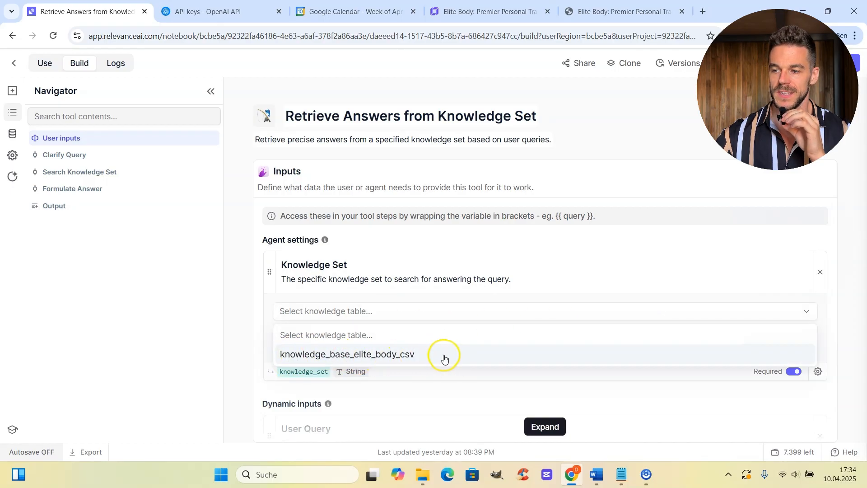
{"action": "left_click", "coordinate": [414, 242]}
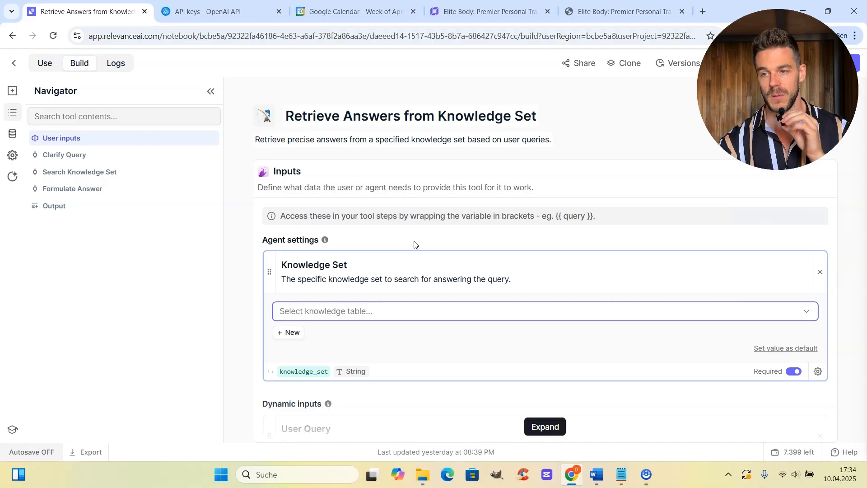
{"action": "left_click", "coordinate": [411, 279]}
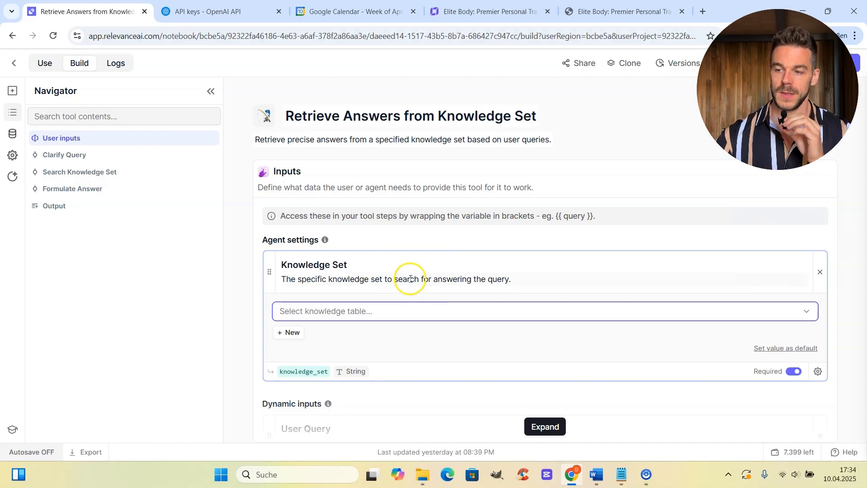
{"action": "left_click", "coordinate": [443, 313]}
{"action": "left_click", "coordinate": [443, 314]}
{"action": "left_click", "coordinate": [568, 274]}
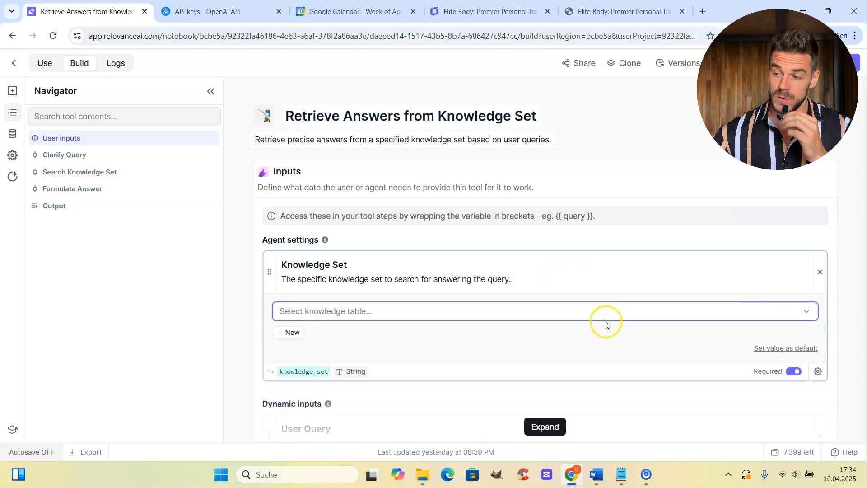
{"action": "scroll", "coordinate": [601, 317], "scroll_direction": "down", "scroll_amount": 9}
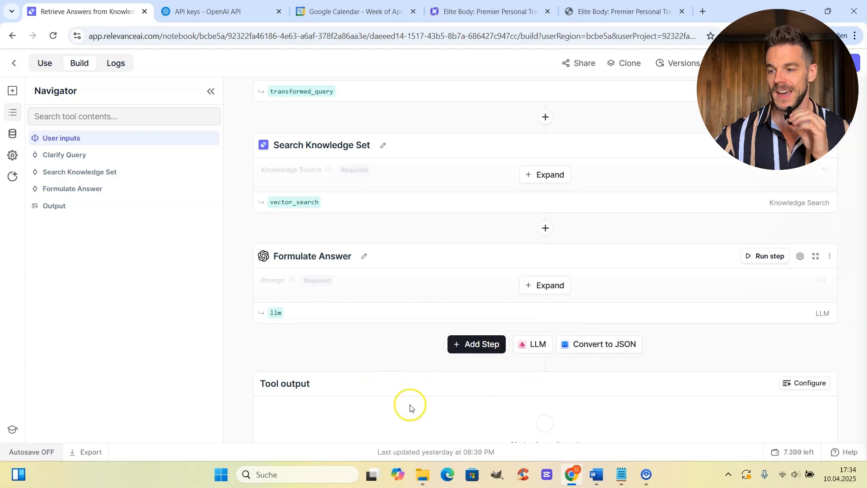
{"action": "scroll", "coordinate": [558, 407], "scroll_direction": "up", "scroll_amount": 10}
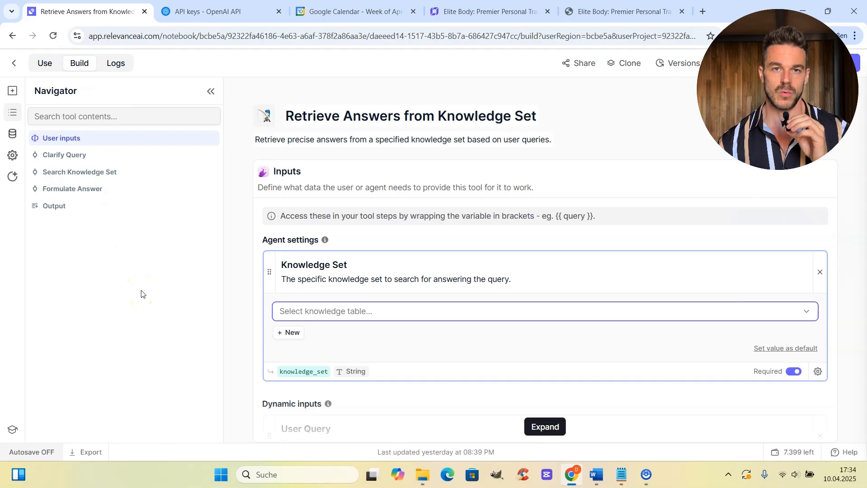
Go back to Tools and open Find out Day of Today, with its single Python Code step.
{"action": "left_click", "coordinate": [14, 63]}
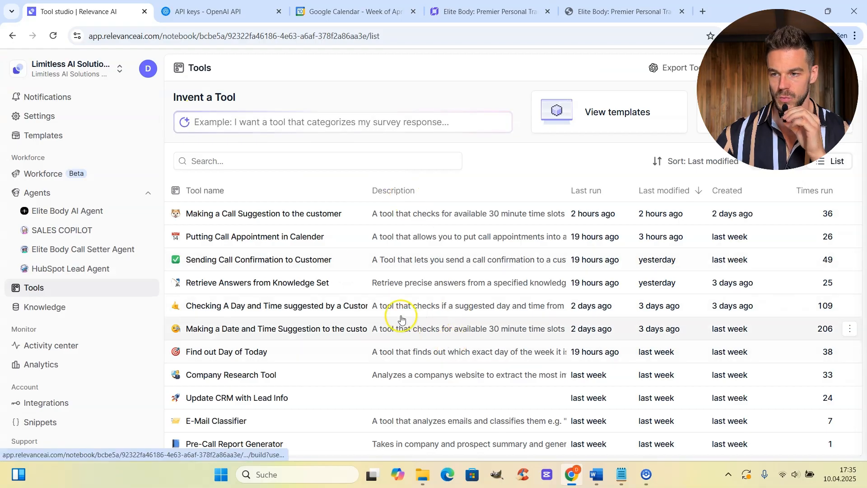
{"action": "left_click", "coordinate": [251, 352]}
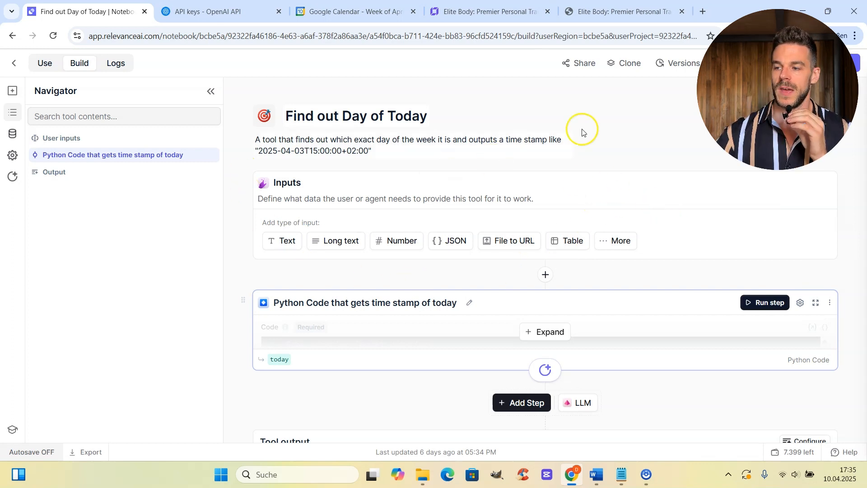
{"action": "scroll", "coordinate": [633, 237], "scroll_direction": "down", "scroll_amount": 2}
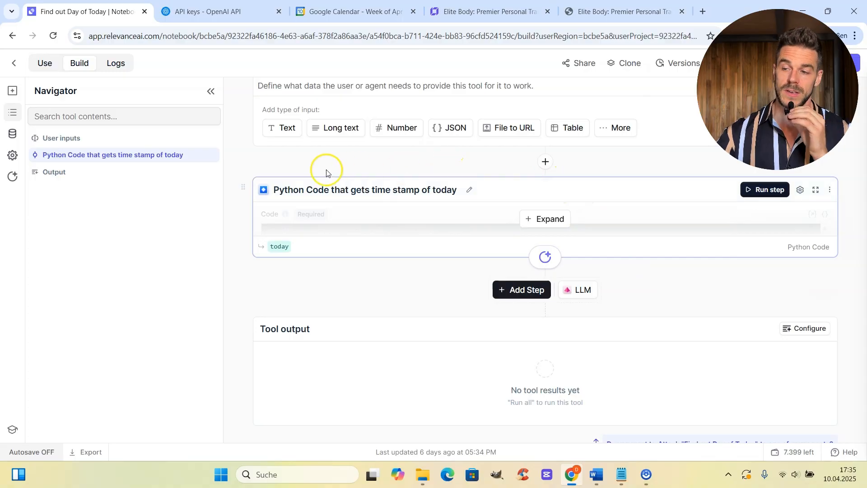
Expand the timestamp step and read through its pytz Europe/Berlin ISO-timestamp Python code.
{"action": "left_click", "coordinate": [554, 219]}
{"action": "scroll", "coordinate": [529, 317], "scroll_direction": "down", "scroll_amount": 3}
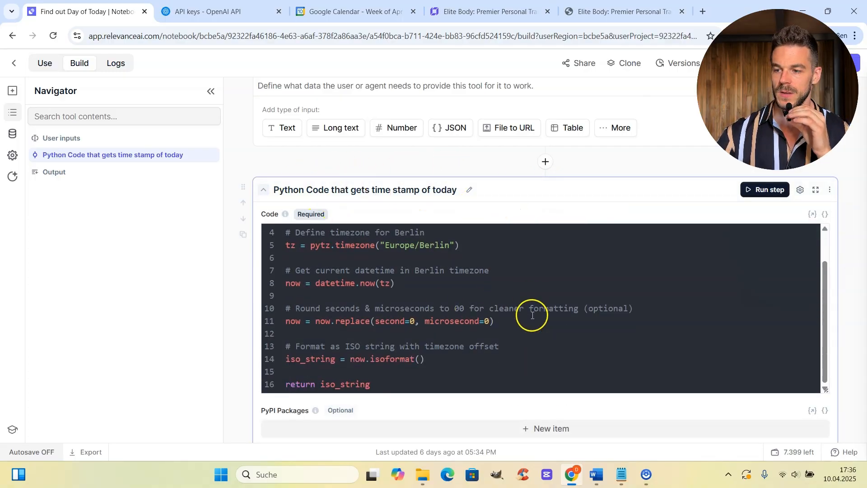
{"action": "scroll", "coordinate": [530, 335], "scroll_direction": "up", "scroll_amount": 3}
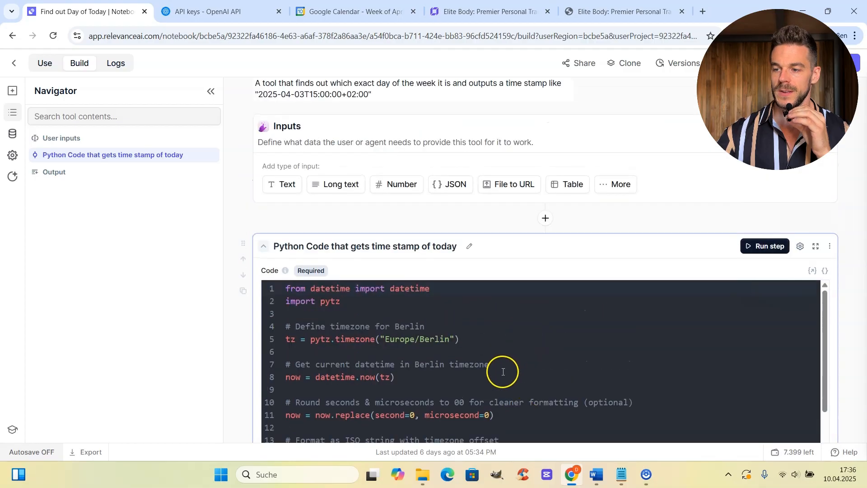
{"action": "scroll", "coordinate": [463, 379], "scroll_direction": "down", "scroll_amount": 3}
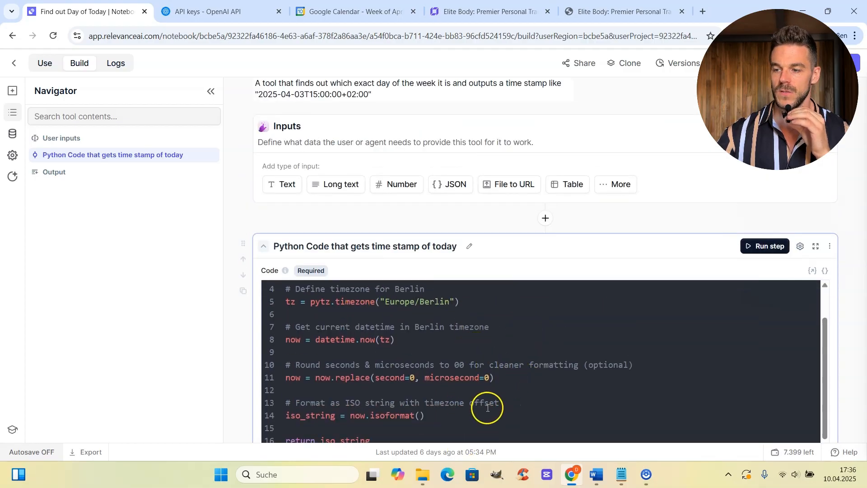
{"action": "scroll", "coordinate": [486, 404], "scroll_direction": "up", "scroll_amount": 3}
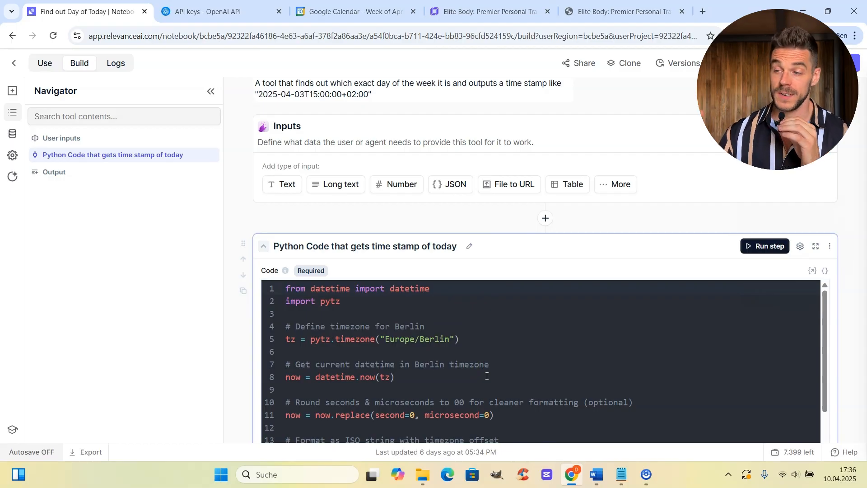
{"action": "scroll", "coordinate": [492, 375], "scroll_direction": "up", "scroll_amount": 2}
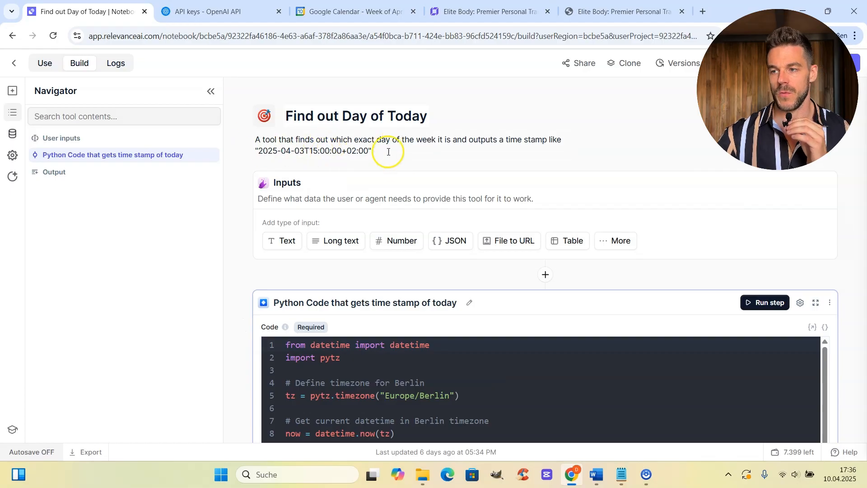
{"action": "scroll", "coordinate": [474, 366], "scroll_direction": "down", "scroll_amount": 1}
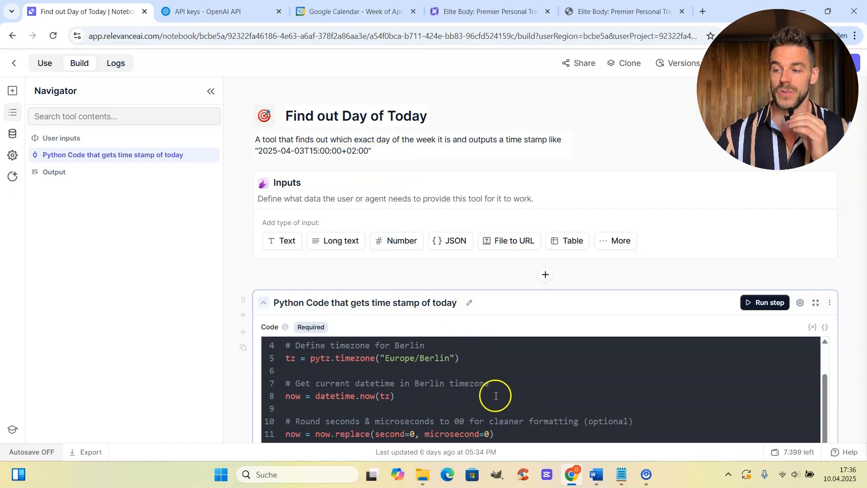
{"action": "scroll", "coordinate": [494, 387], "scroll_direction": "down", "scroll_amount": 4}
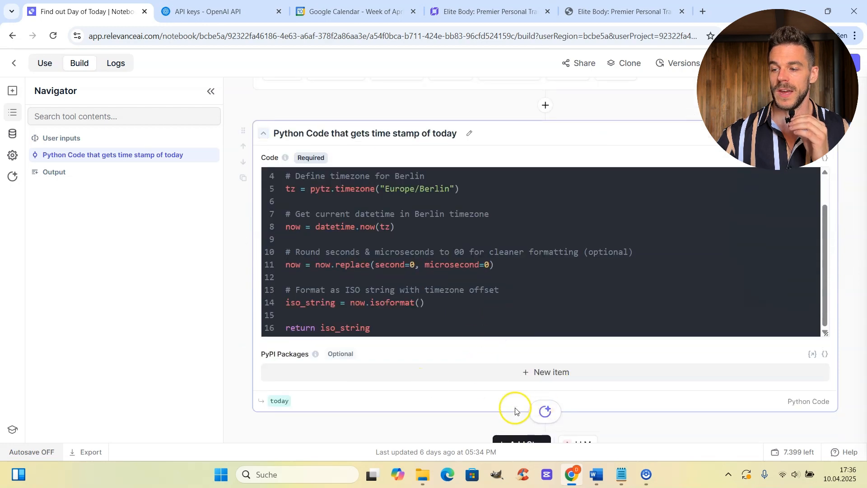
{"action": "scroll", "coordinate": [510, 405], "scroll_direction": "down", "scroll_amount": 2}
{"action": "scroll", "coordinate": [383, 319], "scroll_direction": "up", "scroll_amount": 8}
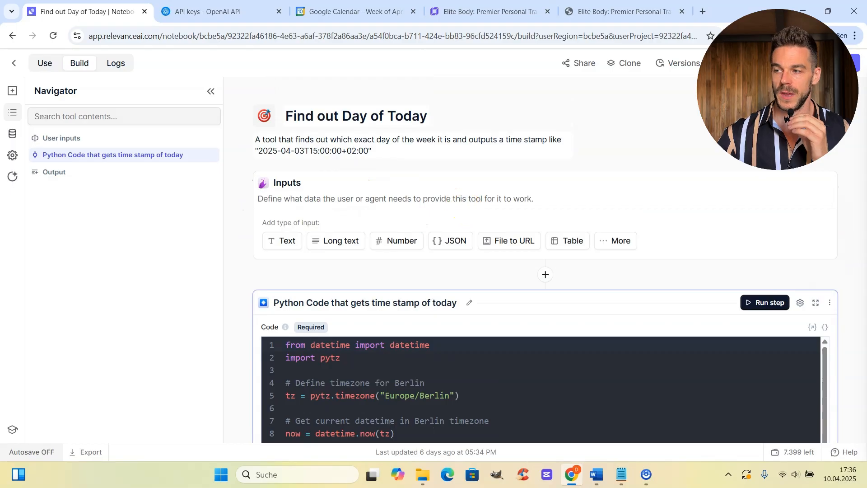
Run the Python Code step, producing the output 2025-04-10T17:37:00+02:00.
{"action": "left_click", "coordinate": [839, 63]}
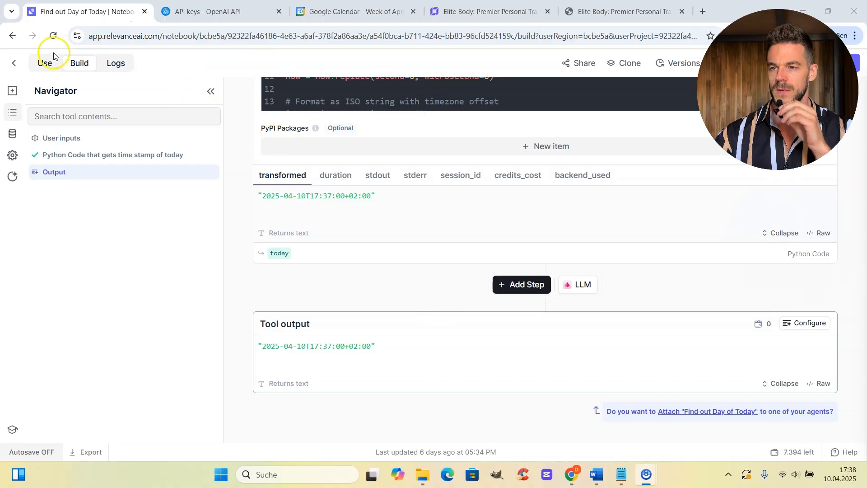
Leave without saving and open Making a Call Suggestion to the customer, with its nine steps.
{"action": "left_click", "coordinate": [14, 63]}
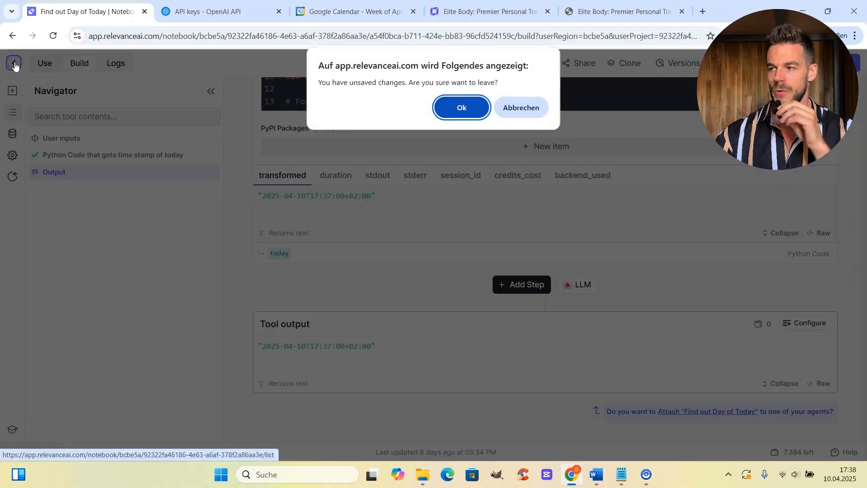
{"action": "left_click", "coordinate": [463, 117]}
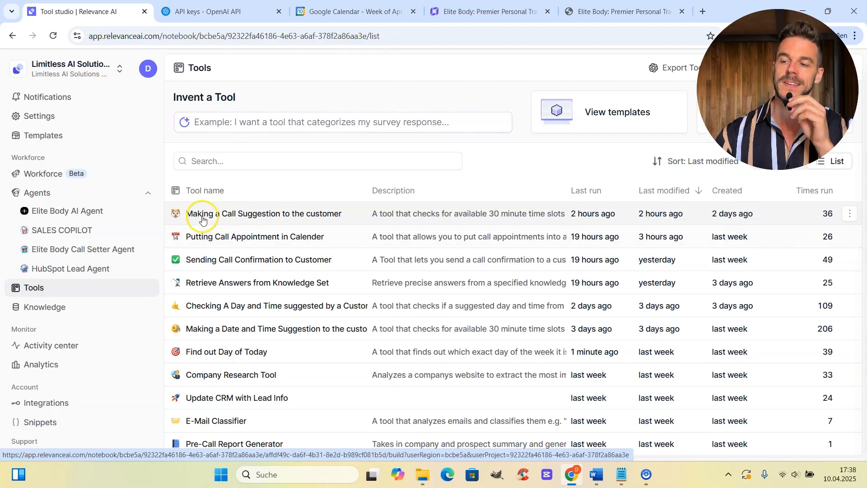
{"action": "left_click", "coordinate": [293, 213]}
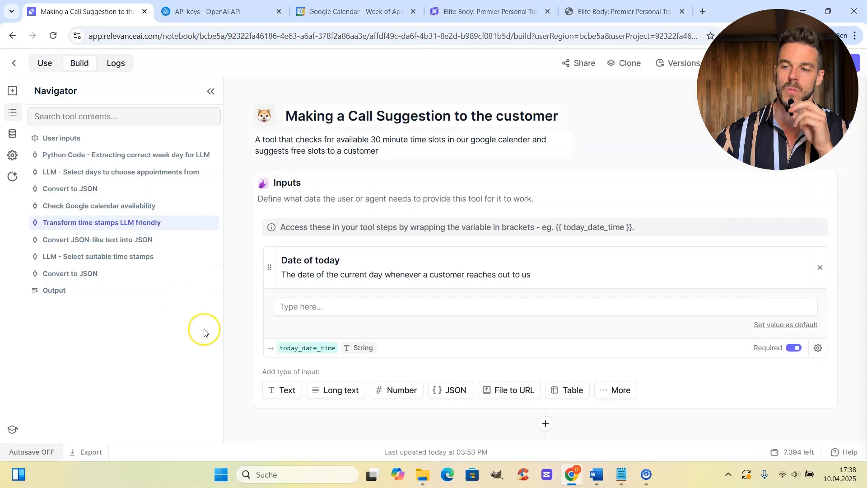
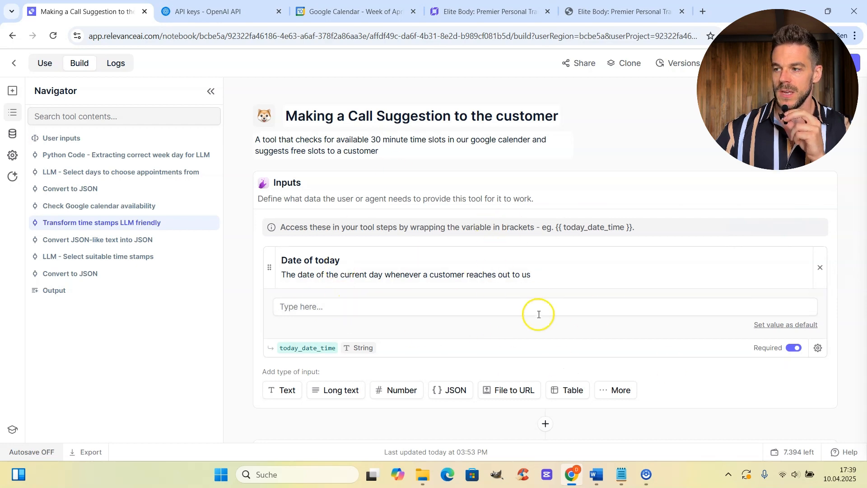
Add a new text input to the tool, then remove the empty input again.
{"action": "scroll", "coordinate": [497, 420], "scroll_direction": "down", "scroll_amount": 1}
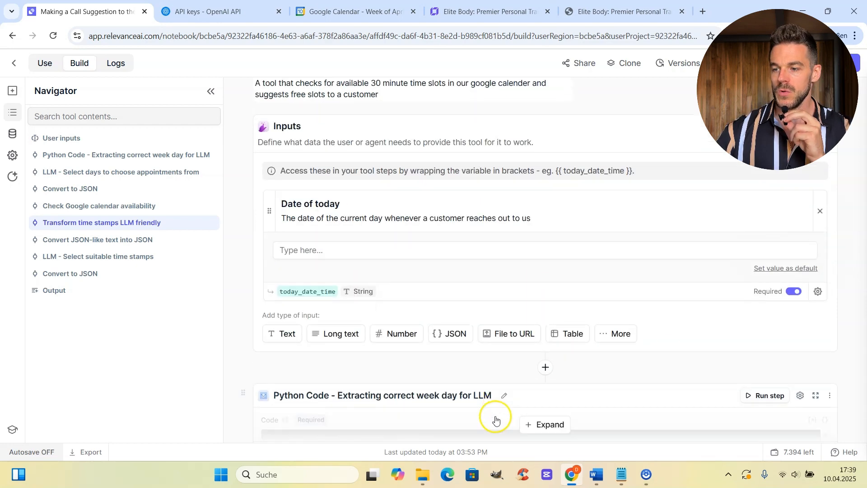
{"action": "left_click", "coordinate": [288, 337]}
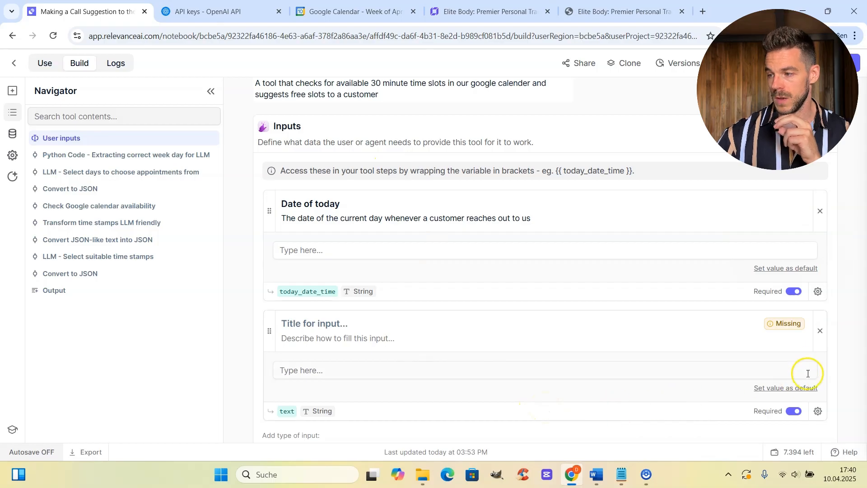
{"action": "left_click", "coordinate": [820, 337]}
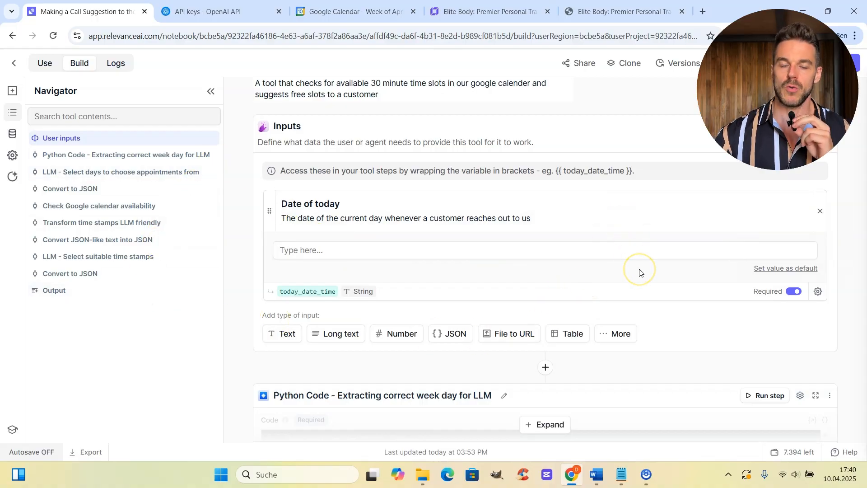
Paste 2025-04-10T08:00:00+02:00 into the Date of today input.
{"action": "scroll", "coordinate": [639, 272], "scroll_direction": "down", "scroll_amount": 4}
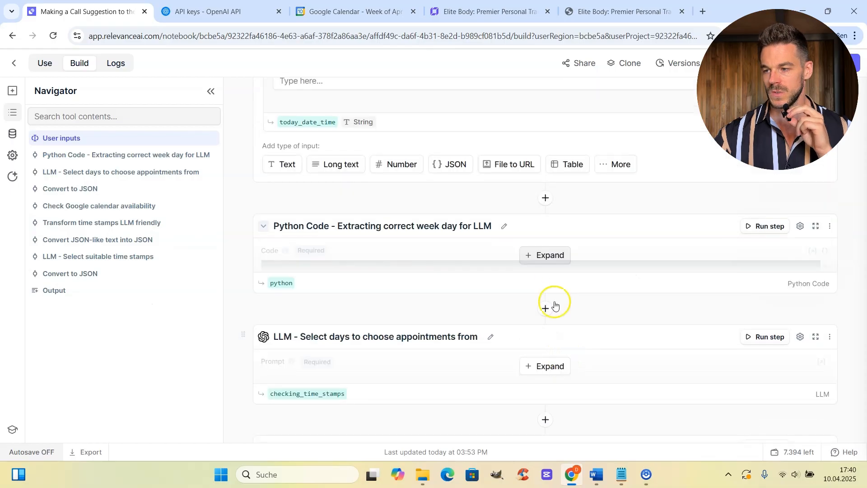
{"action": "scroll", "coordinate": [561, 286], "scroll_direction": "down", "scroll_amount": 8}
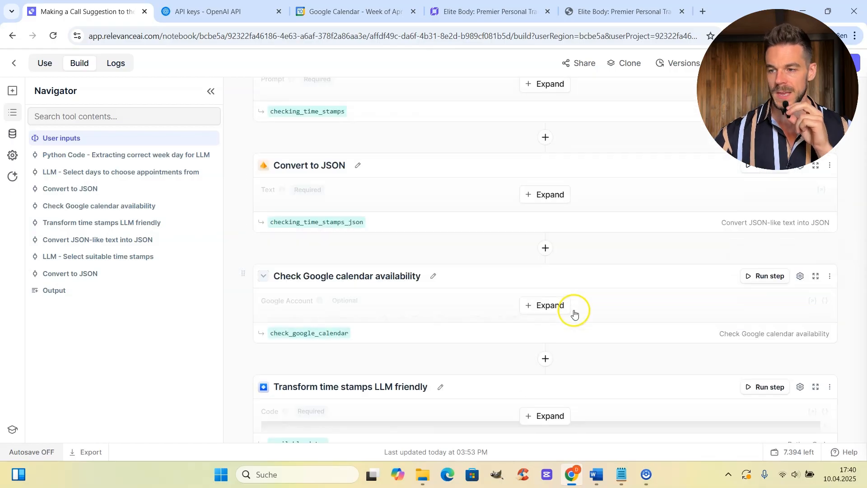
{"action": "scroll", "coordinate": [589, 321], "scroll_direction": "up", "scroll_amount": 12}
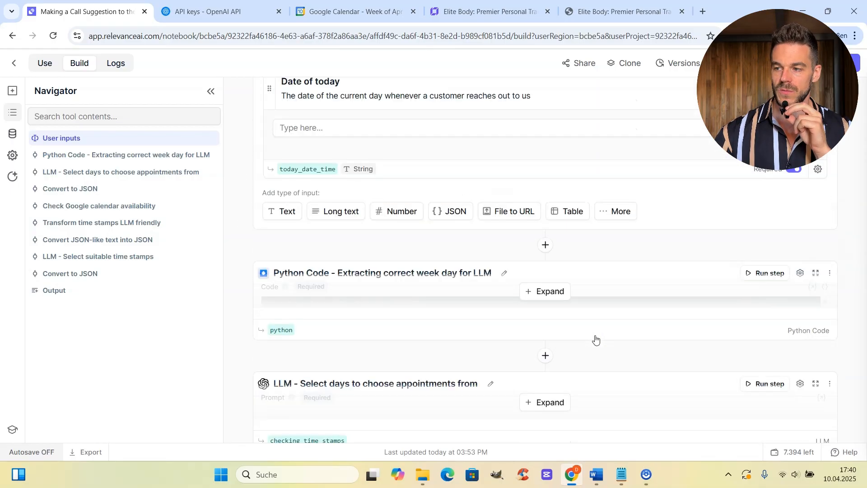
{"action": "left_click", "coordinate": [606, 254]}
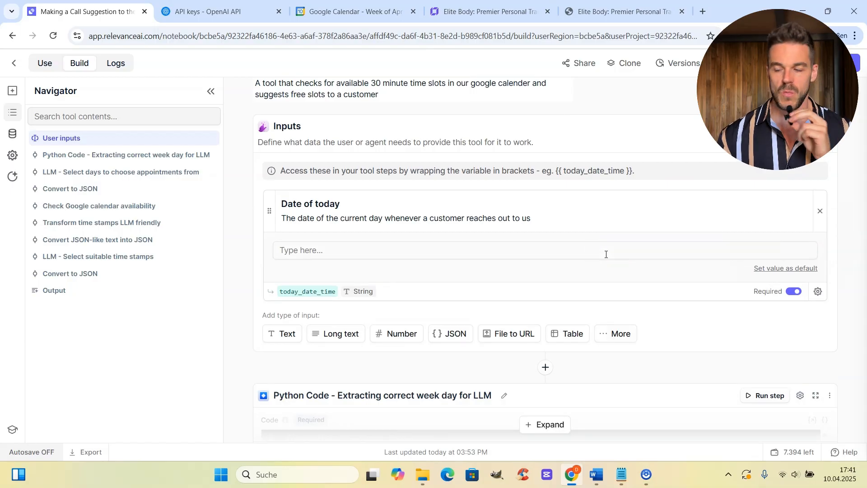
{"action": "scroll", "coordinate": [497, 271], "scroll_direction": "up", "scroll_amount": 1}
{"action": "left_click", "coordinate": [393, 304]}
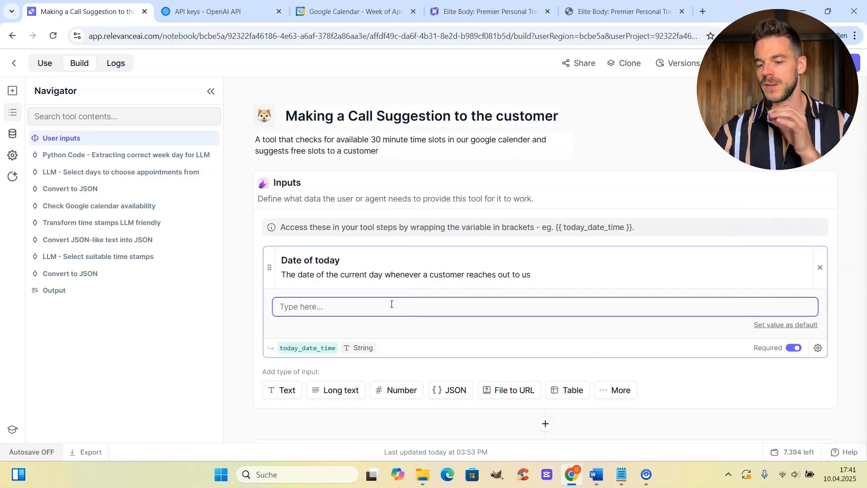
{"action": "type", "text": "2025-04-10T08:00:00+02:00"}
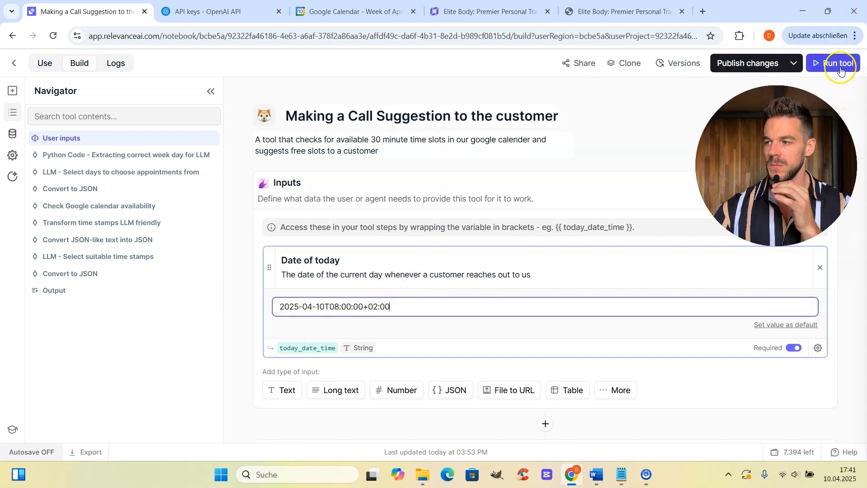
Run the tool and expand its full output of twelve suggested call times.
{"action": "left_click", "coordinate": [840, 67]}
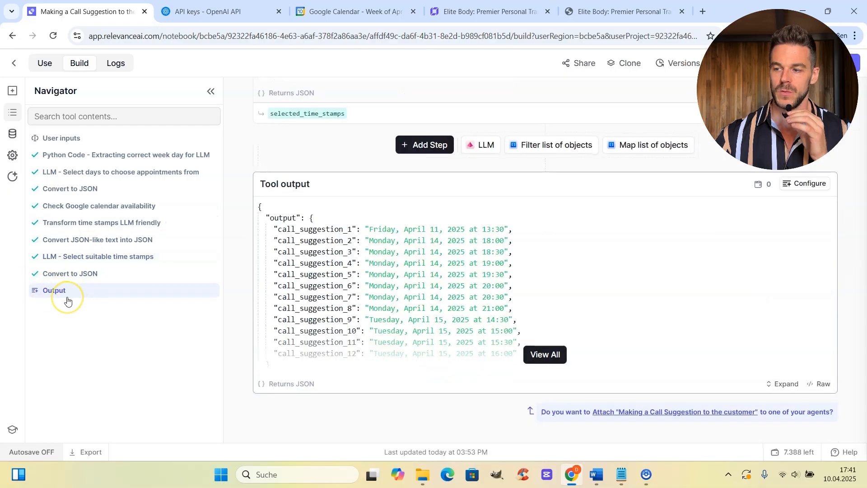
{"action": "left_click", "coordinate": [539, 355]}
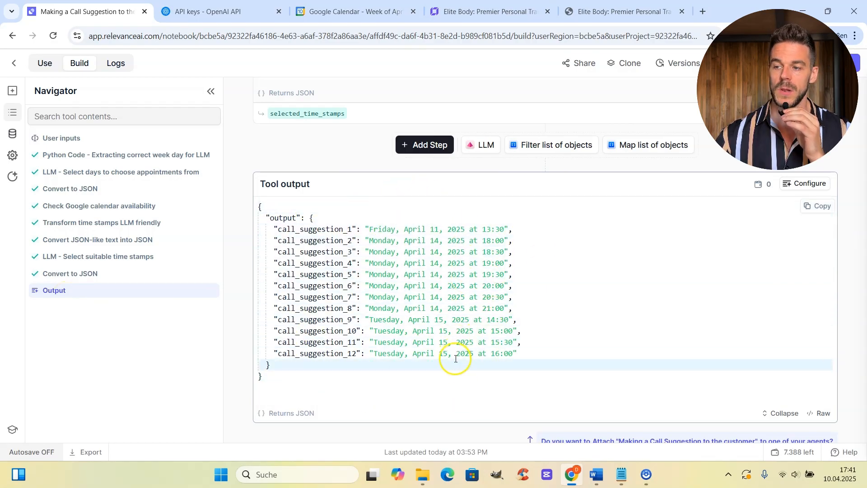
{"action": "scroll", "coordinate": [562, 258], "scroll_direction": "up", "scroll_amount": 10}
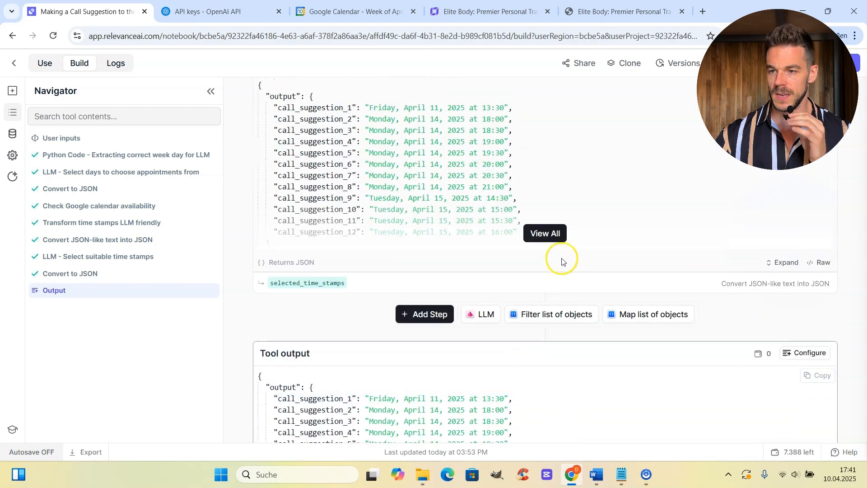
{"action": "scroll", "coordinate": [557, 250], "scroll_direction": "up", "scroll_amount": 10}
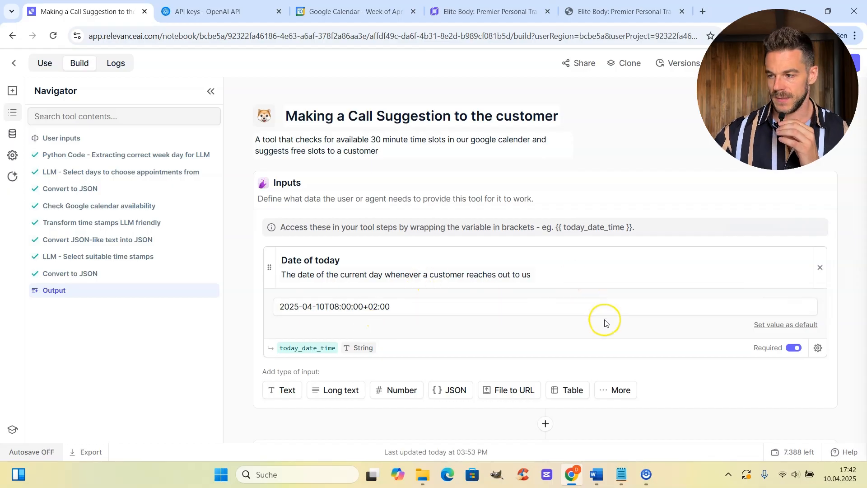
Expand the Python Code step to show its full code.
{"action": "scroll", "coordinate": [605, 322], "scroll_direction": "down", "scroll_amount": 1}
{"action": "scroll", "coordinate": [614, 351], "scroll_direction": "down", "scroll_amount": 1}
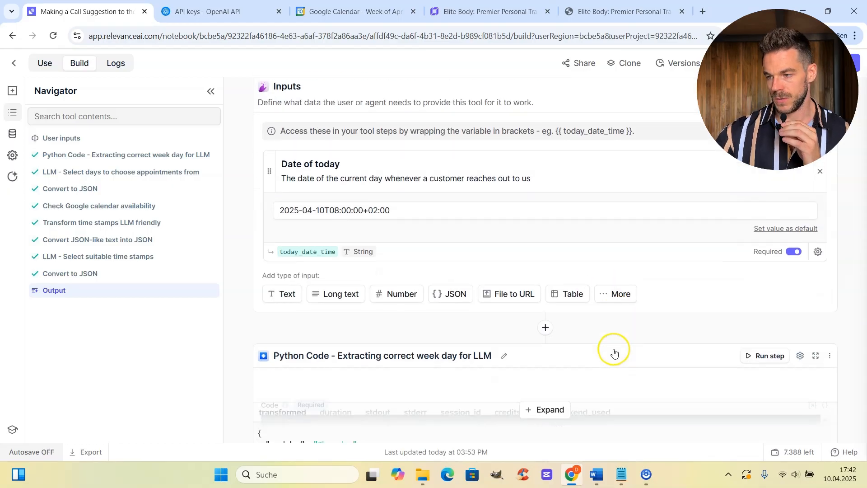
{"action": "scroll", "coordinate": [571, 341], "scroll_direction": "down", "scroll_amount": 1}
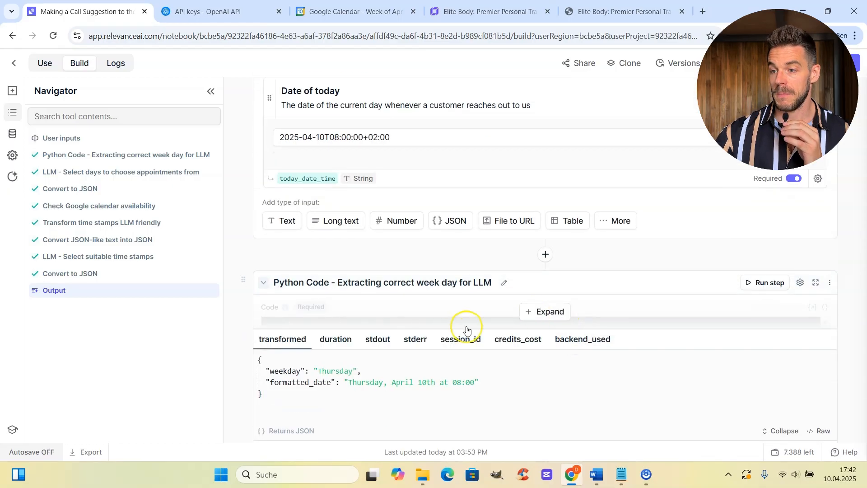
{"action": "left_click", "coordinate": [564, 312]}
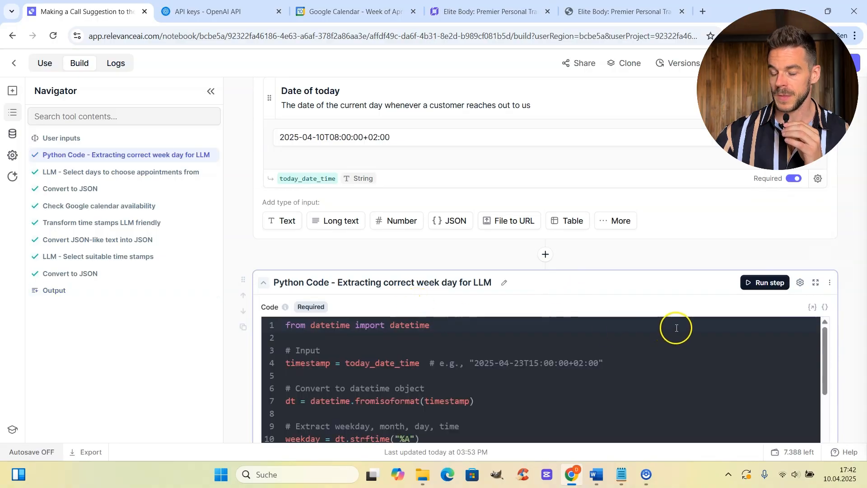
{"action": "scroll", "coordinate": [414, 420], "scroll_direction": "down", "scroll_amount": 3}
{"action": "scroll", "coordinate": [414, 420], "scroll_direction": "down", "scroll_amount": 6}
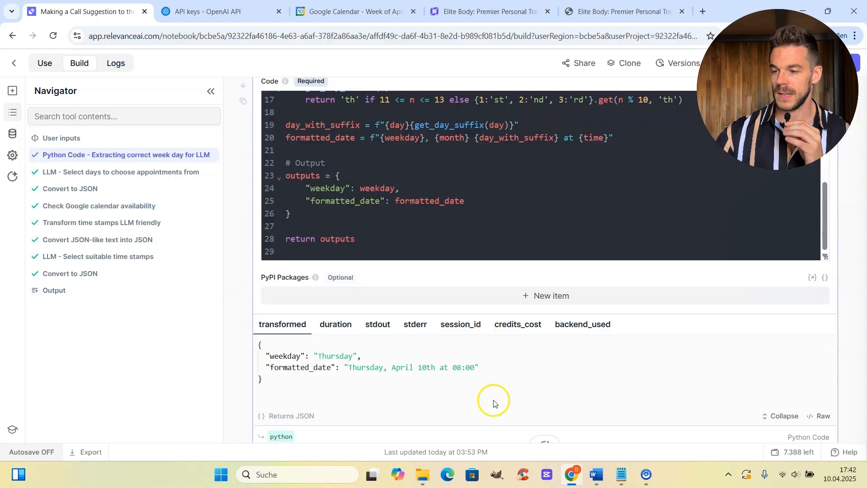
{"action": "scroll", "coordinate": [377, 302], "scroll_direction": "up", "scroll_amount": 5}
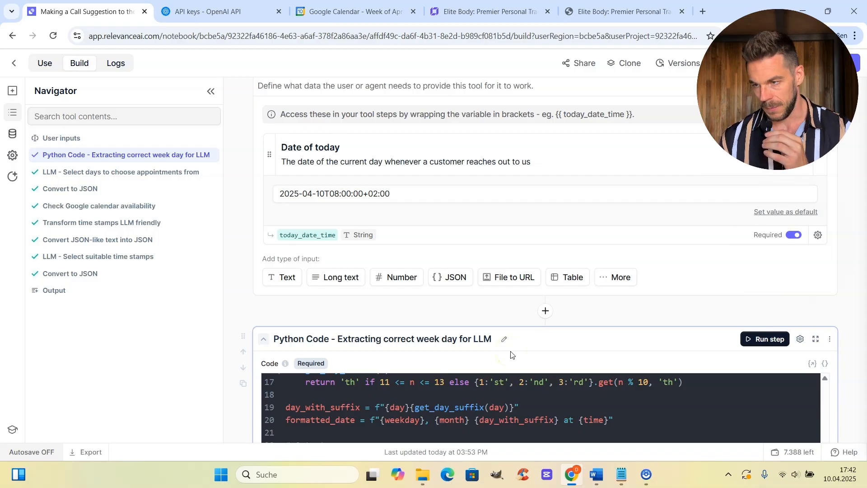
Check the step's output: the test date gives 'Thursday, April 10th at 08:00'.
{"action": "left_click_drag", "start_coordinate": [393, 194], "coordinate": [276, 183]}
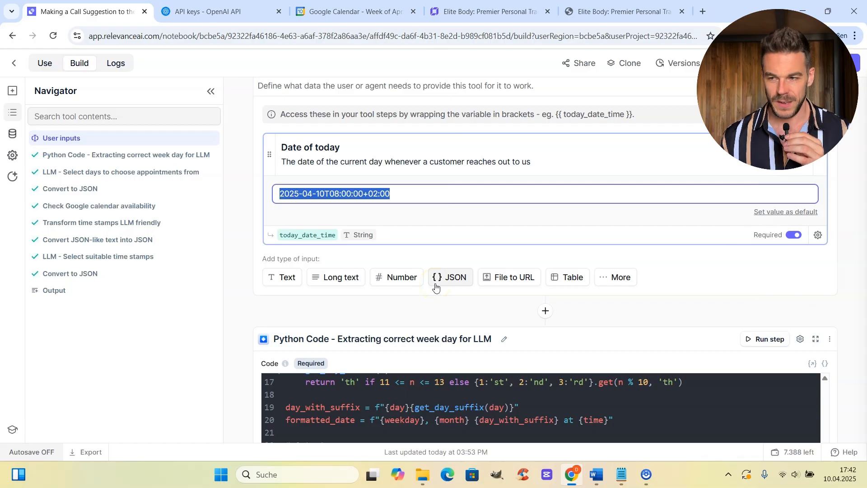
{"action": "scroll", "coordinate": [452, 253], "scroll_direction": "down", "scroll_amount": 3}
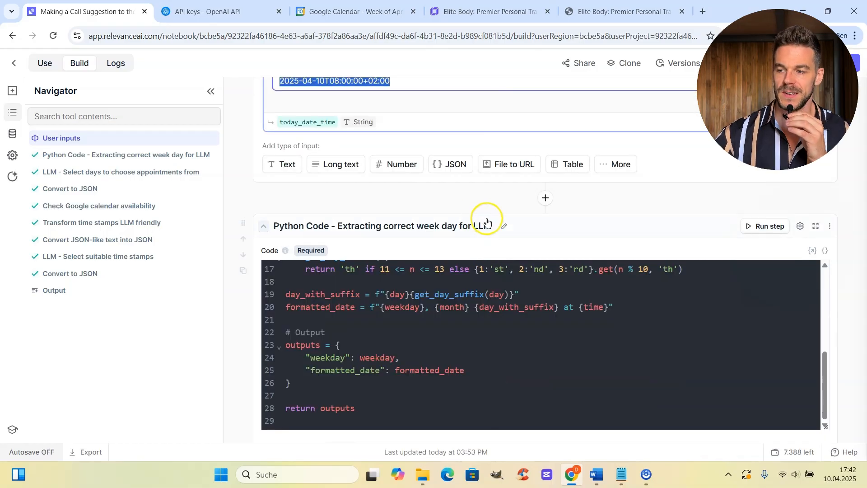
{"action": "scroll", "coordinate": [486, 222], "scroll_direction": "down", "scroll_amount": 3}
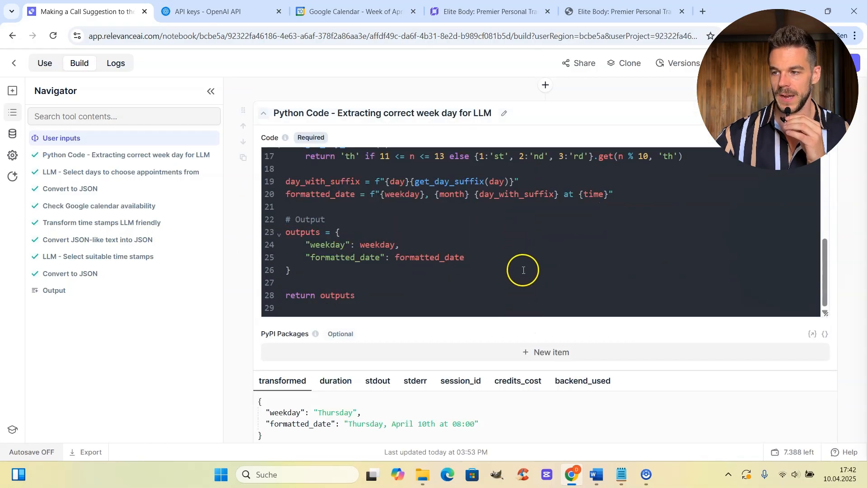
{"action": "scroll", "coordinate": [522, 273], "scroll_direction": "up", "scroll_amount": 3}
{"action": "scroll", "coordinate": [525, 276], "scroll_direction": "down", "scroll_amount": 2}
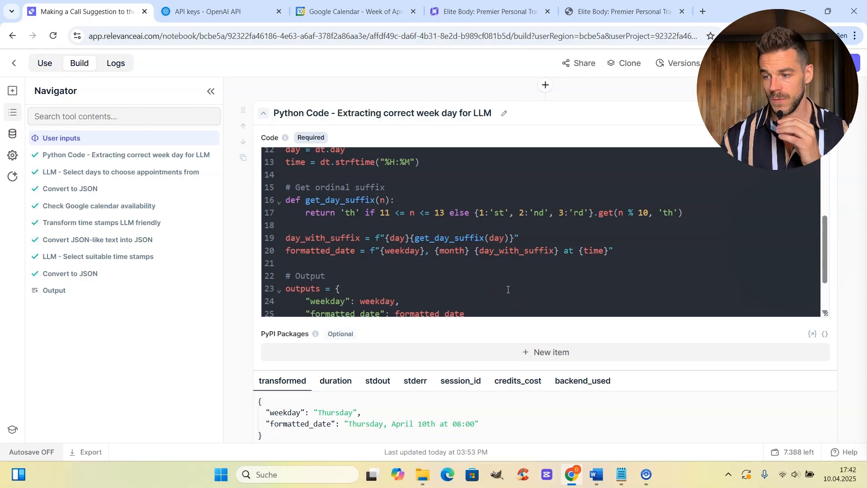
{"action": "left_click_drag", "start_coordinate": [349, 423], "coordinate": [472, 419]}
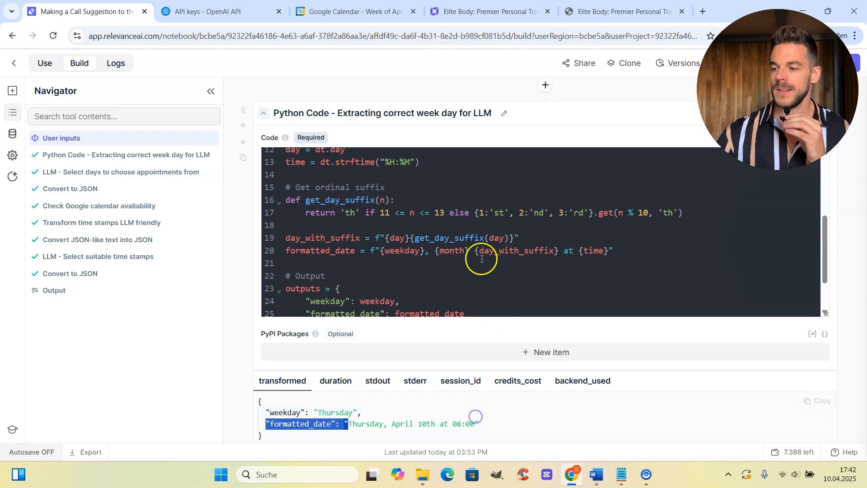
{"action": "scroll", "coordinate": [490, 203], "scroll_direction": "up", "scroll_amount": 3}
{"action": "scroll", "coordinate": [487, 193], "scroll_direction": "up", "scroll_amount": 3}
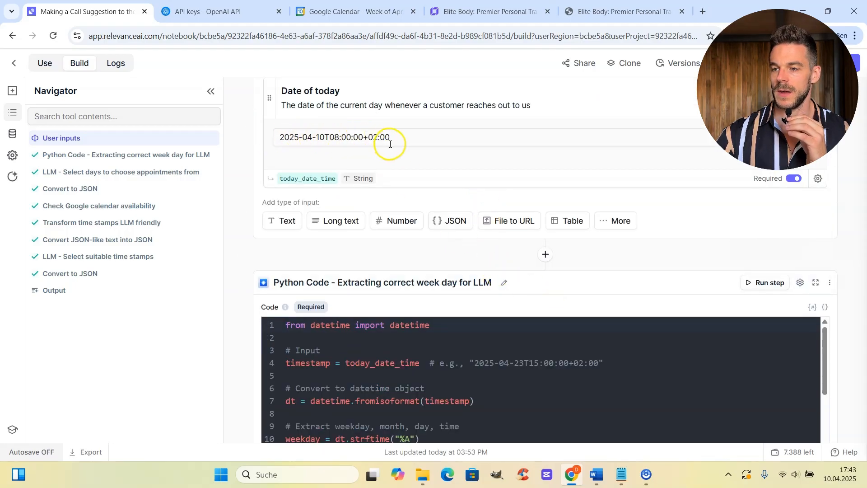
{"action": "scroll", "coordinate": [530, 264], "scroll_direction": "down", "scroll_amount": 6}
{"action": "left_click", "coordinate": [435, 334]}
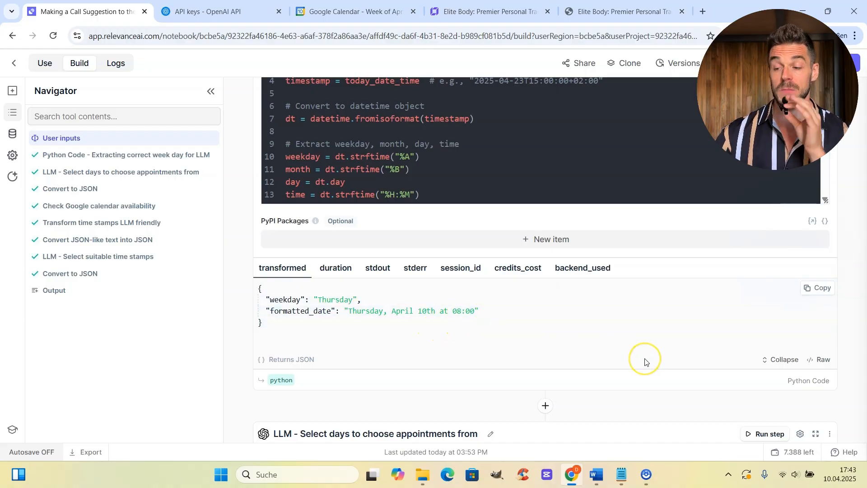
{"action": "scroll", "coordinate": [645, 361], "scroll_direction": "down", "scroll_amount": 1}
{"action": "scroll", "coordinate": [561, 384], "scroll_direction": "down", "scroll_amount": 1}
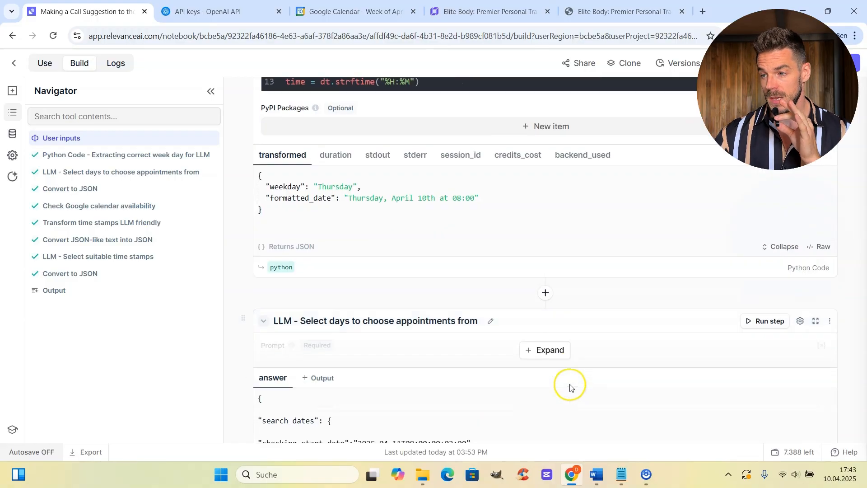
Insert {{ python.transformed.formatted_date }} as today's date in the day-selection prompt's Task line, removing stray braces.
{"action": "left_click", "coordinate": [551, 350]}
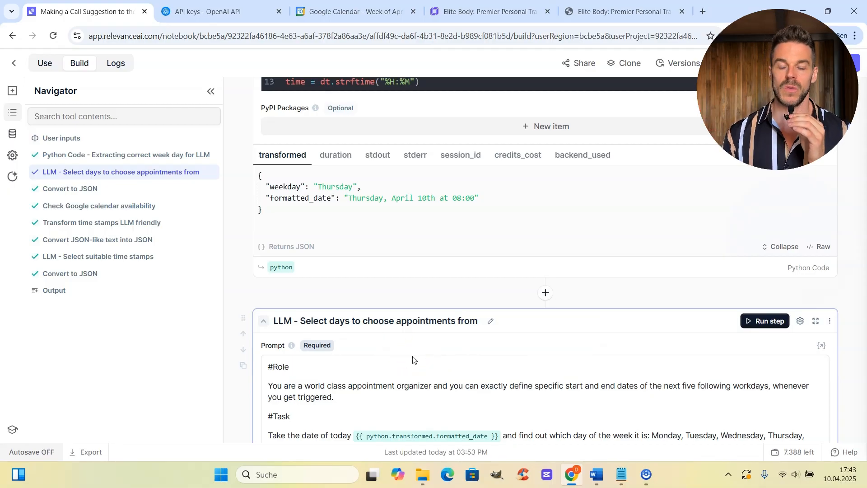
{"action": "scroll", "coordinate": [425, 329], "scroll_direction": "down", "scroll_amount": 3}
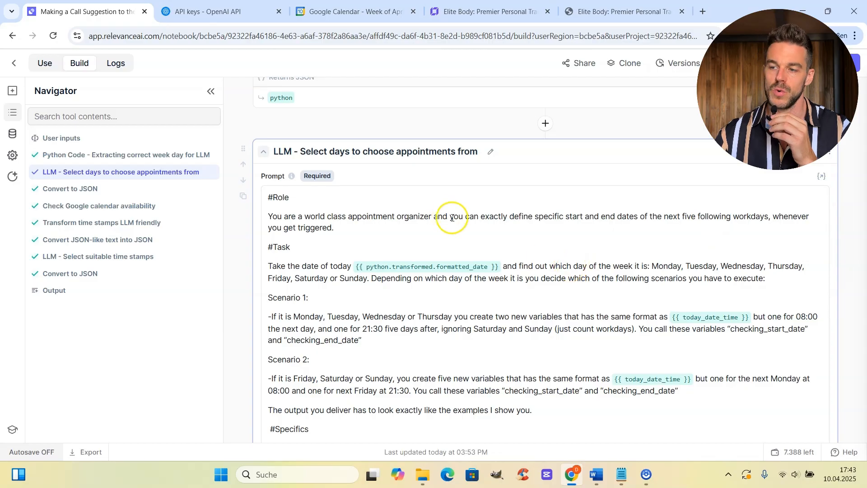
{"action": "scroll", "coordinate": [456, 217], "scroll_direction": "down", "scroll_amount": 1}
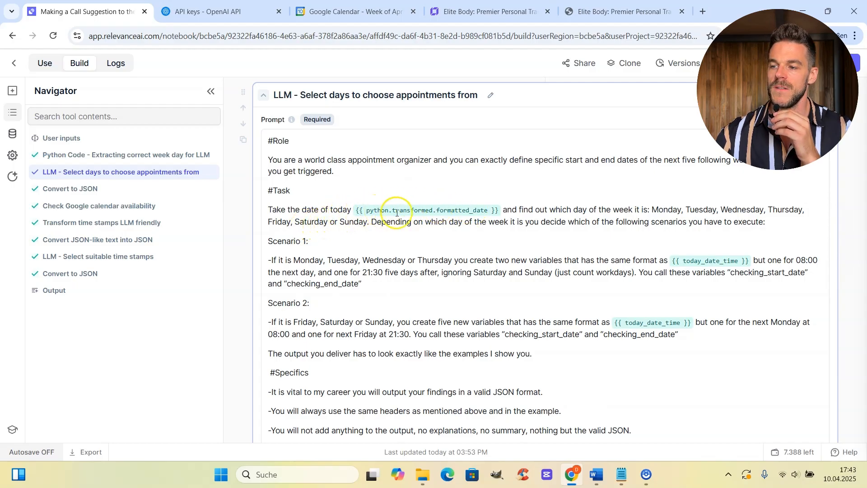
{"action": "left_click", "coordinate": [504, 211]}
{"action": "type", "text": "{{"}
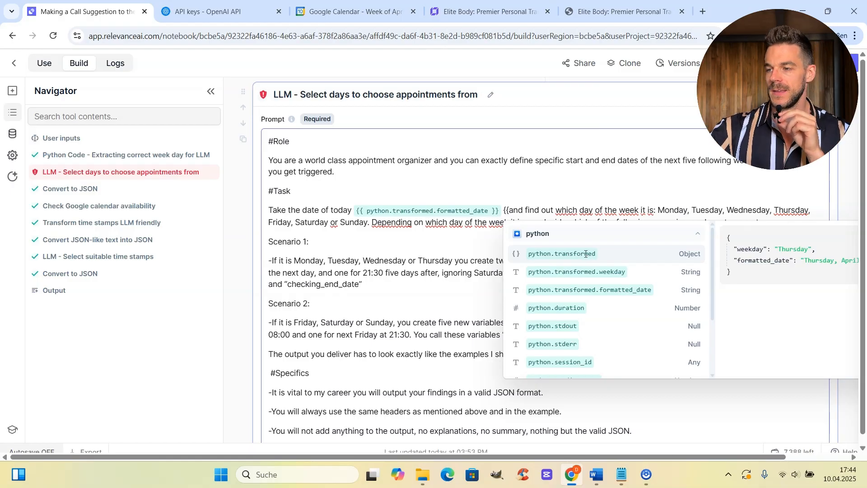
{"action": "key", "text": "Escape"}
{"action": "key", "text": "BackSpace"}
{"action": "key", "text": "BackSpace"}
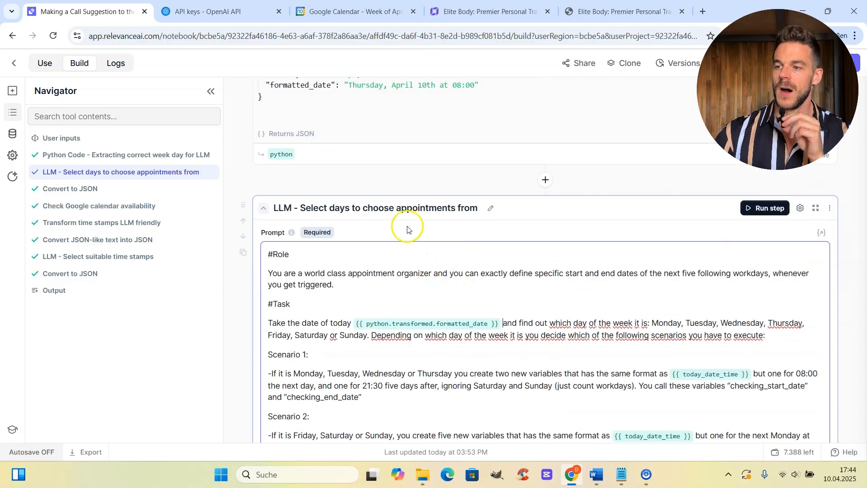
{"action": "scroll", "coordinate": [398, 204], "scroll_direction": "up", "scroll_amount": 1}
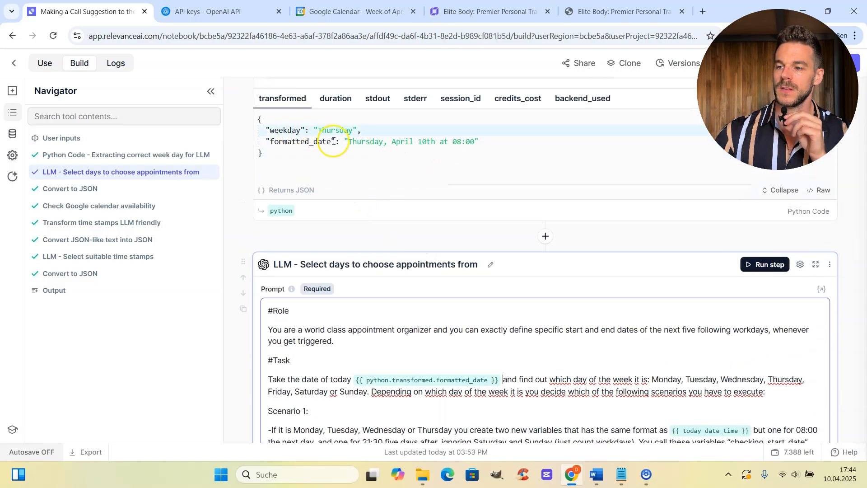
Review the date-selection prompt's scenarios and outputs, then switch to the Google Calendar week view.
{"action": "scroll", "coordinate": [470, 262], "scroll_direction": "down", "scroll_amount": 1}
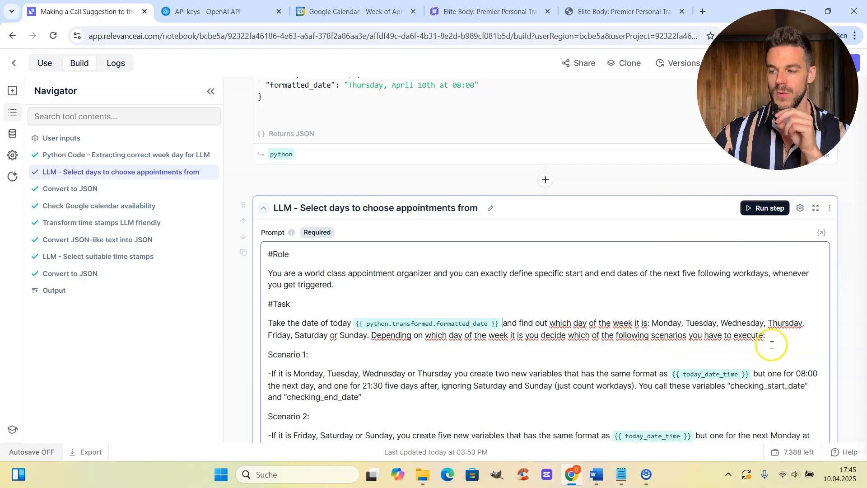
{"action": "scroll", "coordinate": [768, 352], "scroll_direction": "down", "scroll_amount": 1}
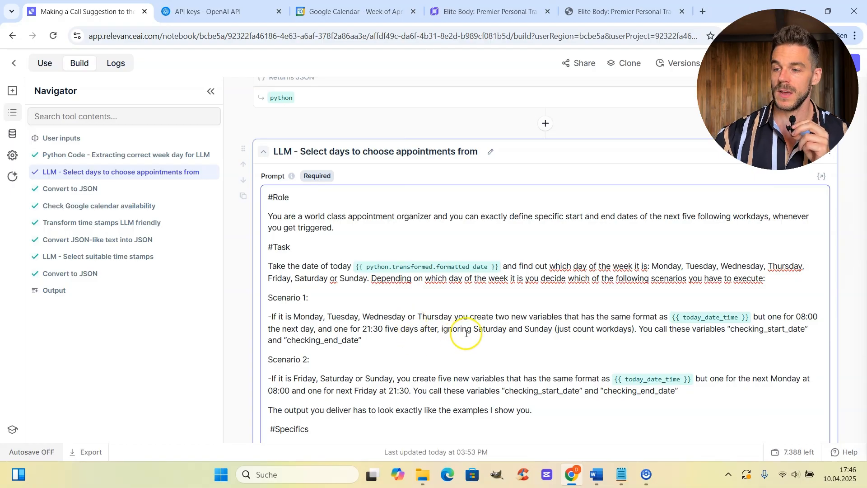
{"action": "scroll", "coordinate": [546, 341], "scroll_direction": "down", "scroll_amount": 15}
{"action": "scroll", "coordinate": [511, 347], "scroll_direction": "down", "scroll_amount": 10}
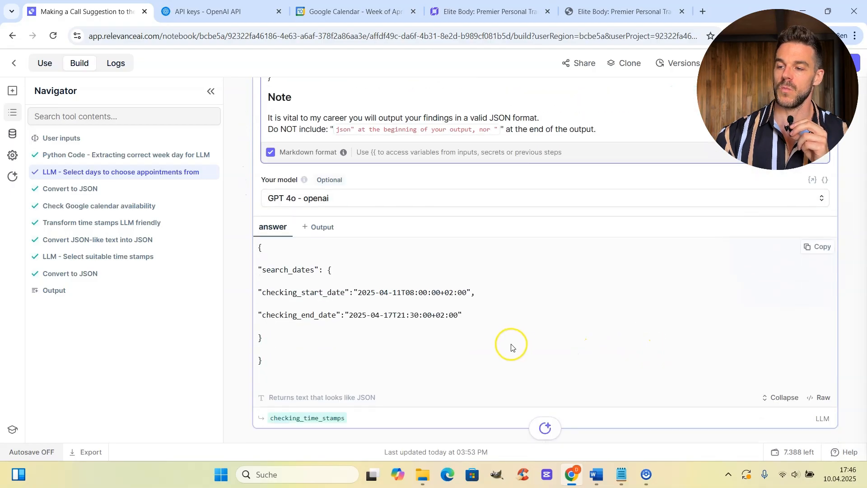
{"action": "scroll", "coordinate": [502, 353], "scroll_direction": "down", "scroll_amount": 1}
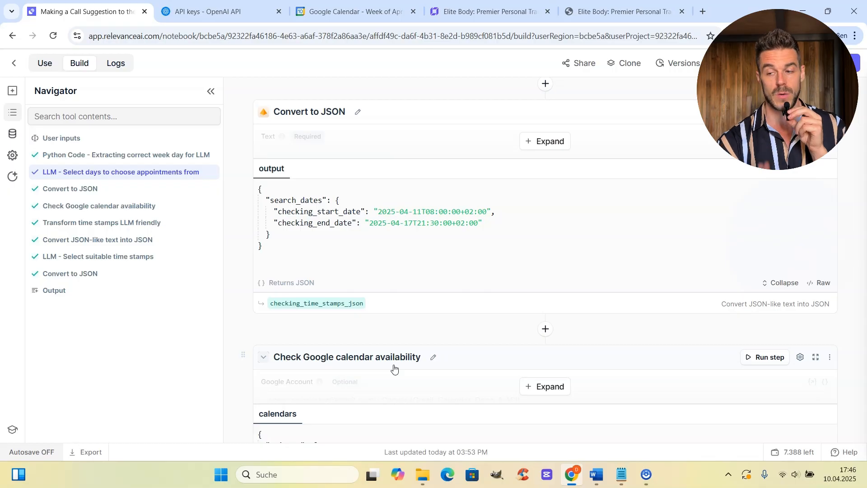
{"action": "scroll", "coordinate": [537, 225], "scroll_direction": "up", "scroll_amount": 15}
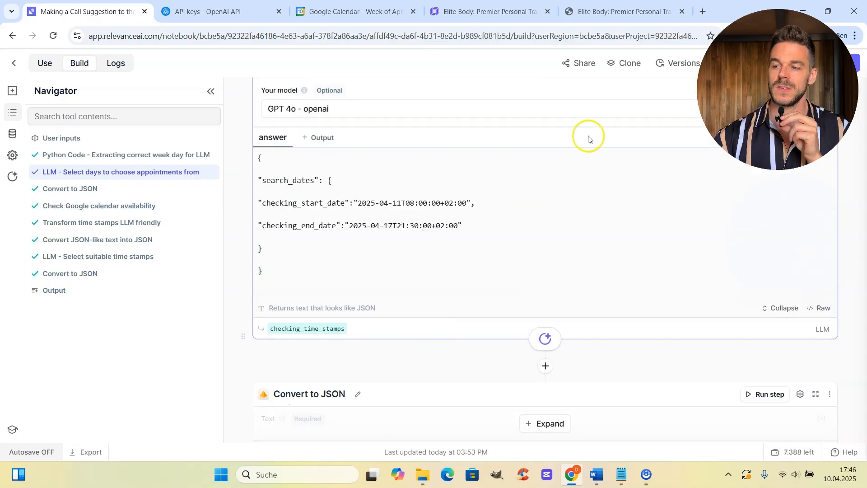
{"action": "scroll", "coordinate": [528, 250], "scroll_direction": "up", "scroll_amount": 5}
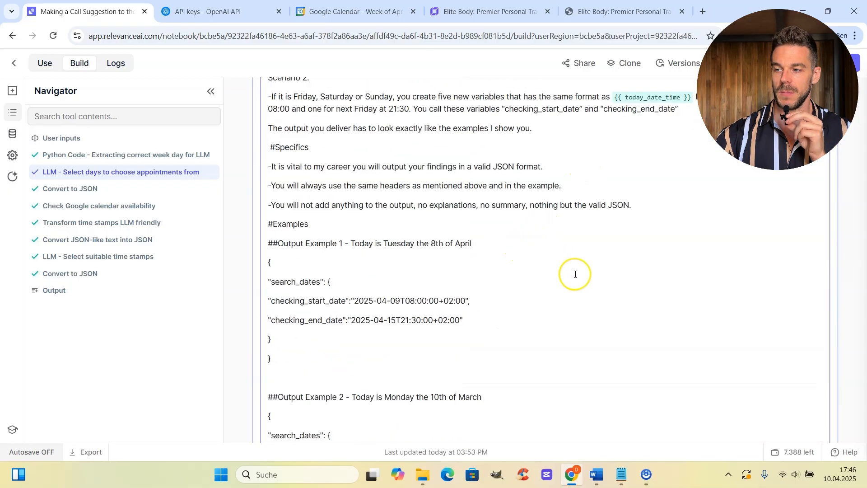
{"action": "scroll", "coordinate": [600, 291], "scroll_direction": "up", "scroll_amount": 2}
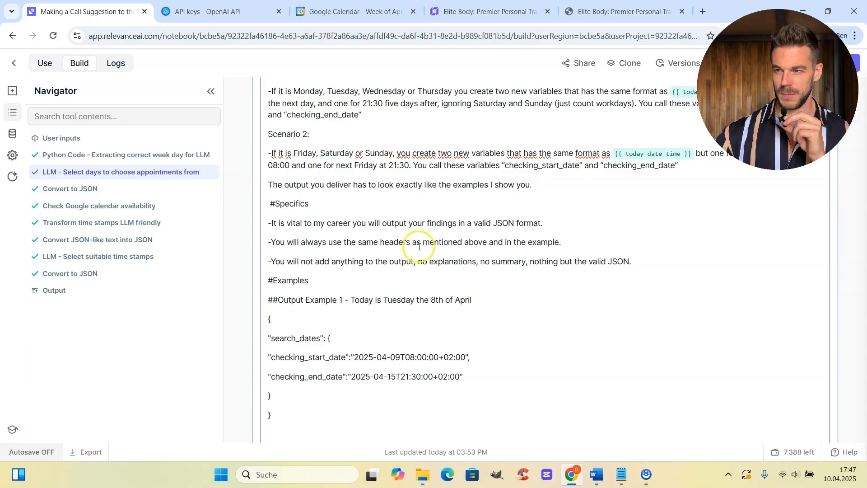
{"action": "left_click", "coordinate": [352, 11]}
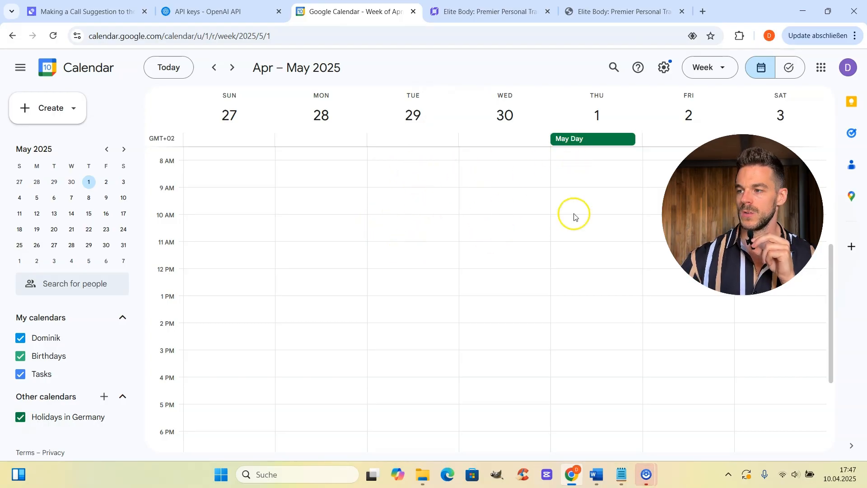
Page between the Apr 27–May 3 and May 4–10 weeks, then return to Making a Call Suggestion.
{"action": "left_click", "coordinate": [234, 71]}
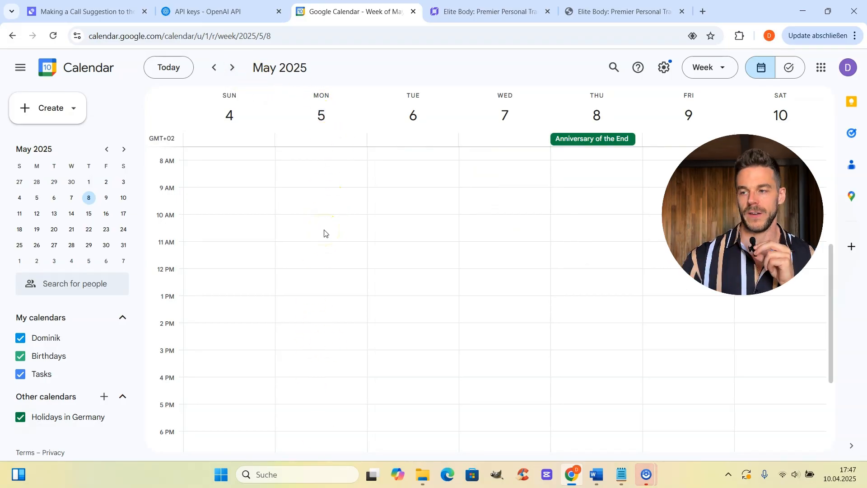
{"action": "left_click", "coordinate": [214, 68]}
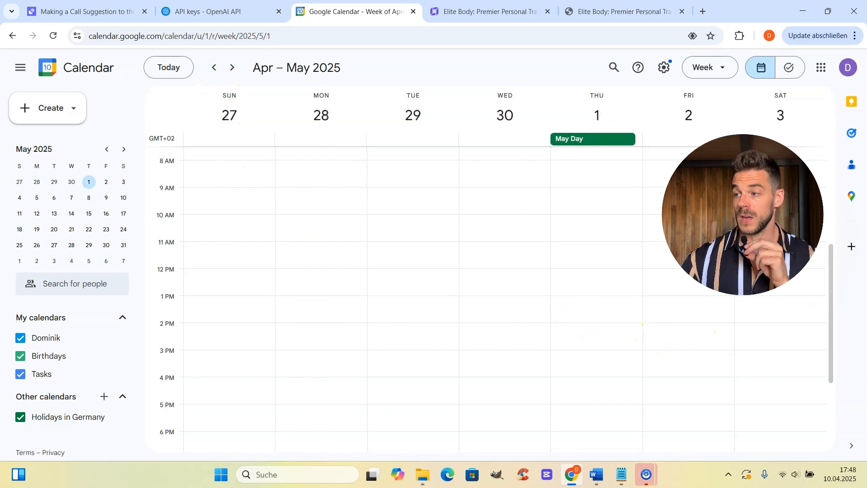
{"action": "left_click", "coordinate": [234, 71]}
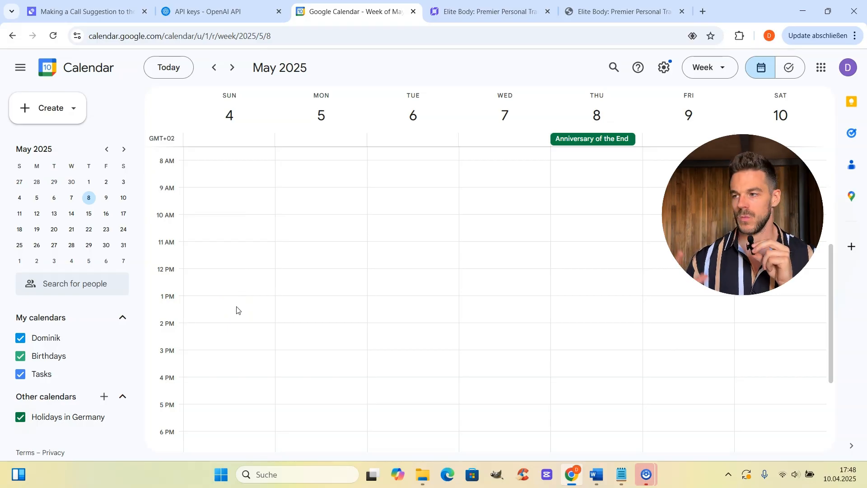
{"action": "left_click", "coordinate": [77, 12]}
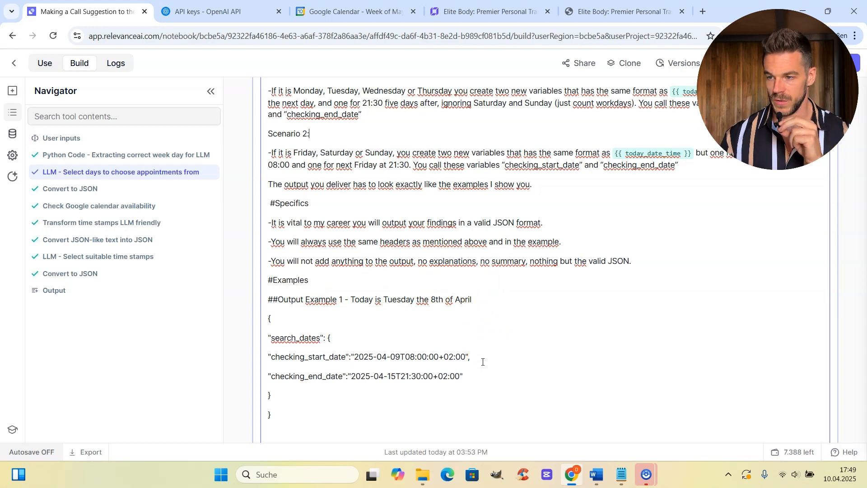
{"action": "scroll", "coordinate": [482, 361], "scroll_direction": "down", "scroll_amount": 3}
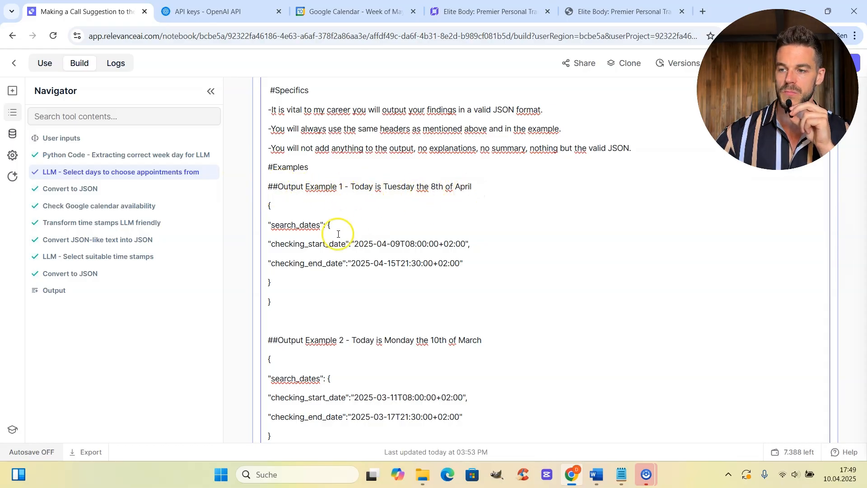
{"action": "left_click", "coordinate": [268, 206]}
{"action": "left_click", "coordinate": [270, 205]}
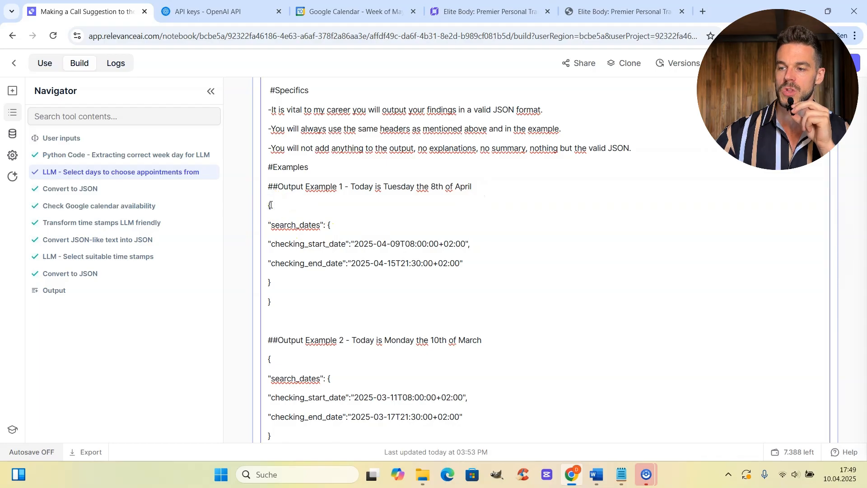
{"action": "left_click_drag", "start_coordinate": [270, 206], "coordinate": [313, 300]}
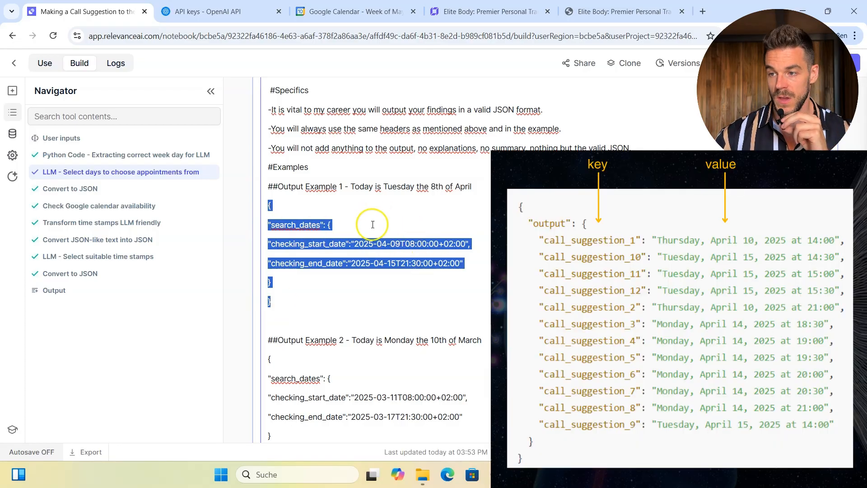
{"action": "left_click", "coordinate": [355, 229]}
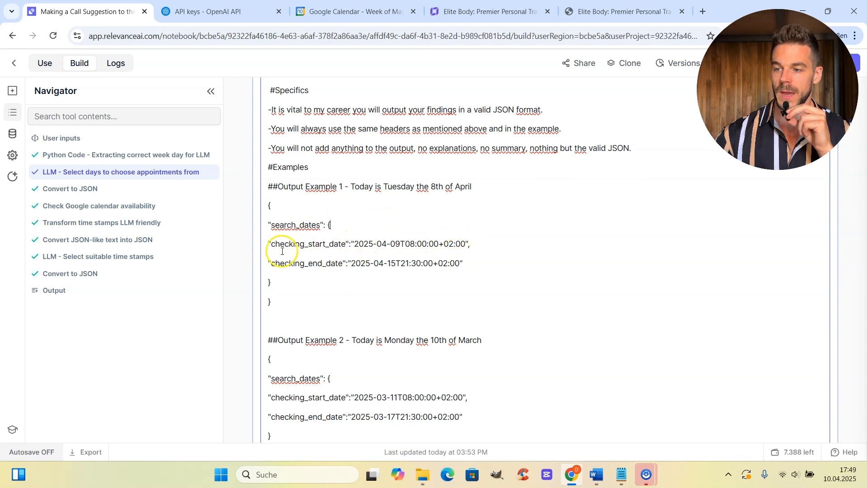
{"action": "left_click_drag", "start_coordinate": [350, 264], "coordinate": [465, 267]}
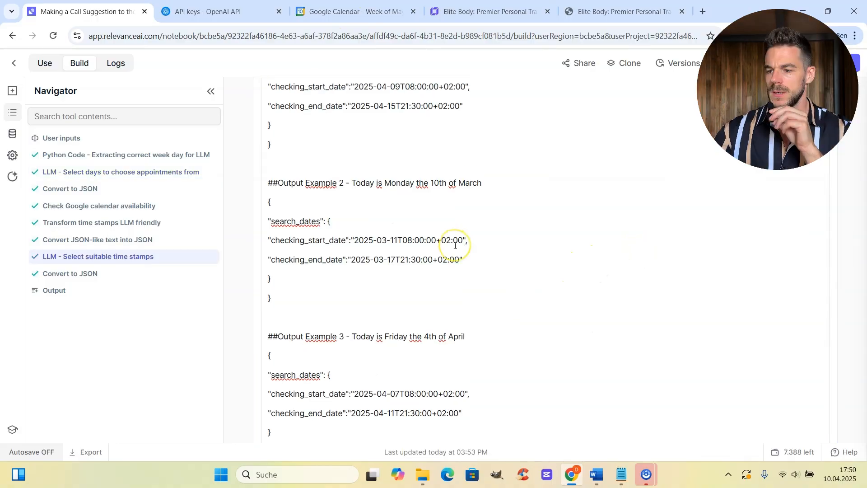
{"action": "scroll", "coordinate": [456, 245], "scroll_direction": "down", "scroll_amount": 3}
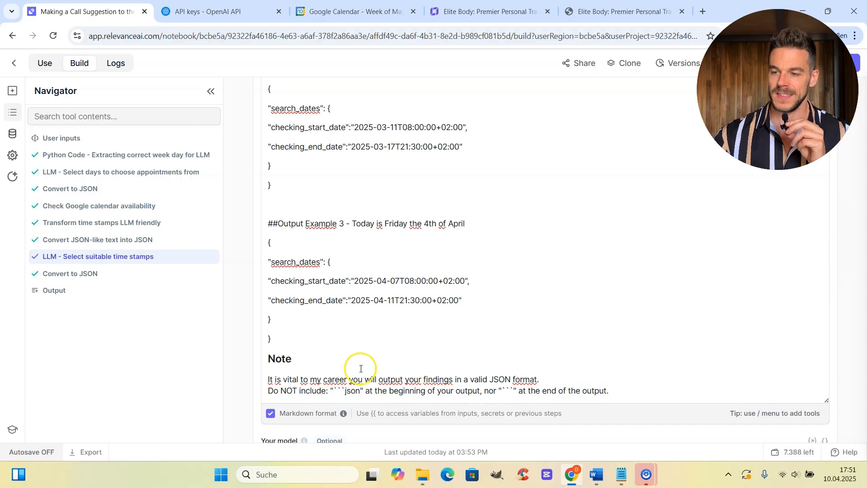
{"action": "left_click_drag", "start_coordinate": [319, 344], "coordinate": [266, 236]}
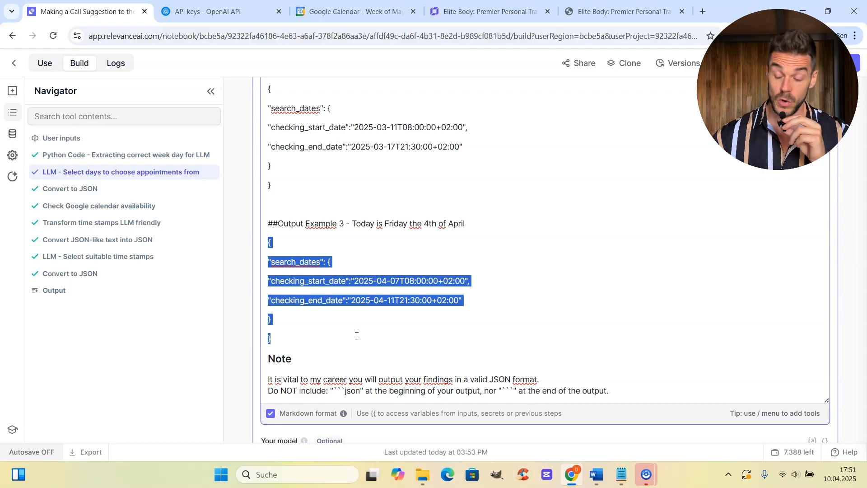
{"action": "scroll", "coordinate": [465, 316], "scroll_direction": "down", "scroll_amount": 3}
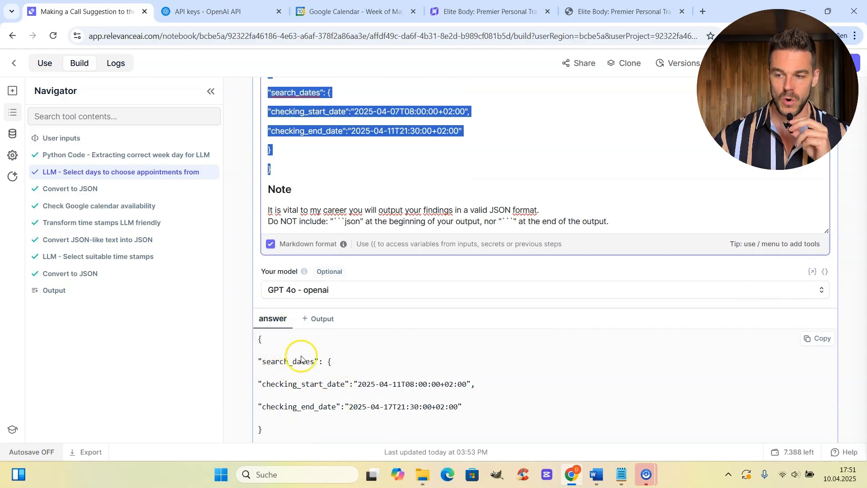
Scroll past the Convert to JSON search_dates output to the availability slots from 2025-04-11T13:30:00+02:00.
{"action": "left_click", "coordinate": [320, 427]}
{"action": "scroll", "coordinate": [320, 427], "scroll_direction": "down", "scroll_amount": 1}
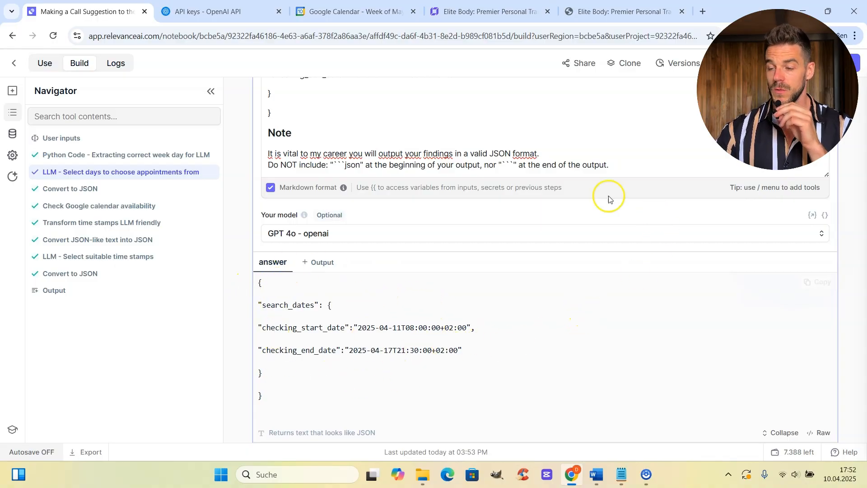
{"action": "scroll", "coordinate": [583, 239], "scroll_direction": "down", "scroll_amount": 2}
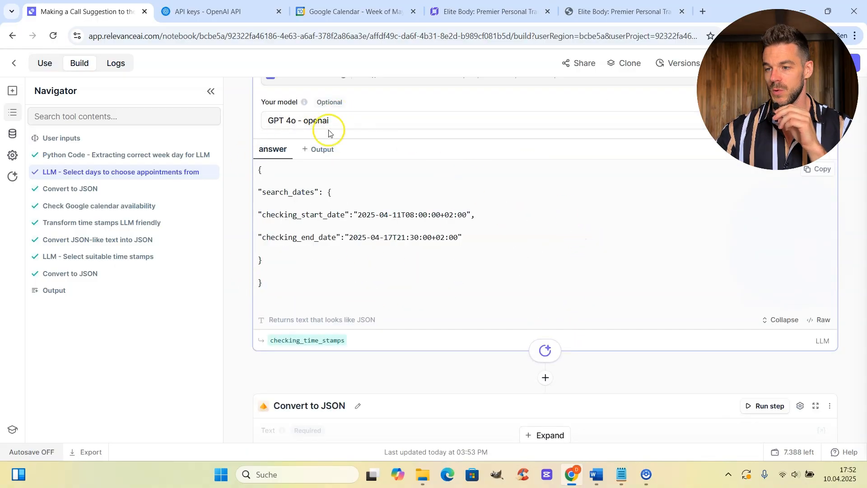
{"action": "scroll", "coordinate": [578, 288], "scroll_direction": "down", "scroll_amount": 2}
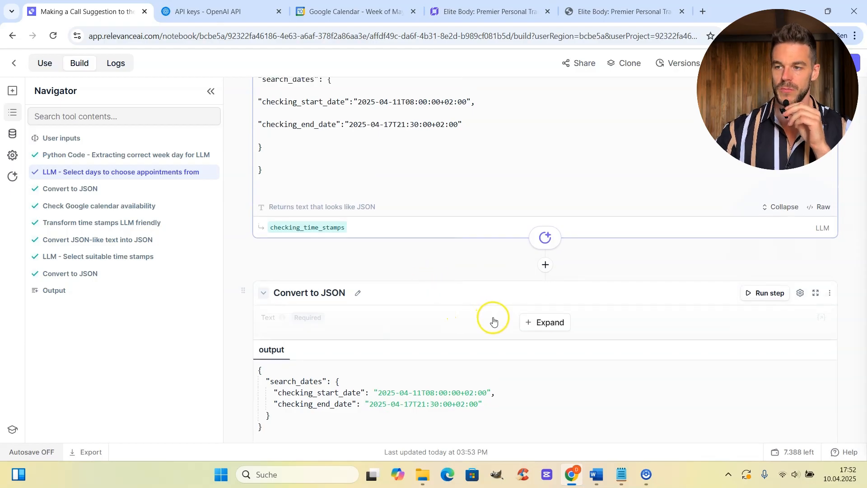
{"action": "scroll", "coordinate": [493, 320], "scroll_direction": "up", "scroll_amount": 1}
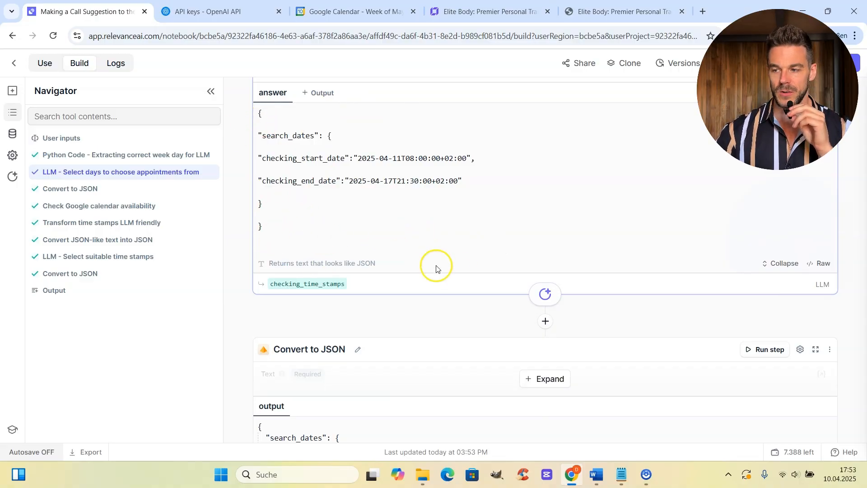
{"action": "scroll", "coordinate": [461, 277], "scroll_direction": "down", "scroll_amount": 1}
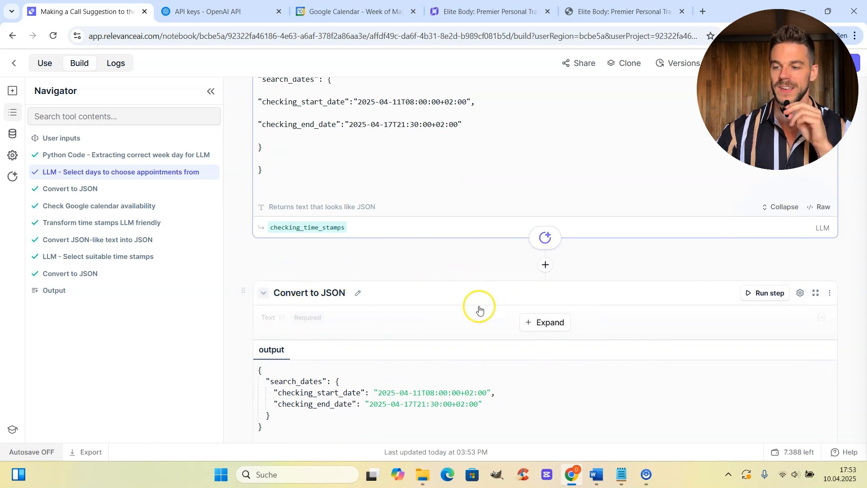
{"action": "scroll", "coordinate": [478, 306], "scroll_direction": "down", "scroll_amount": 2}
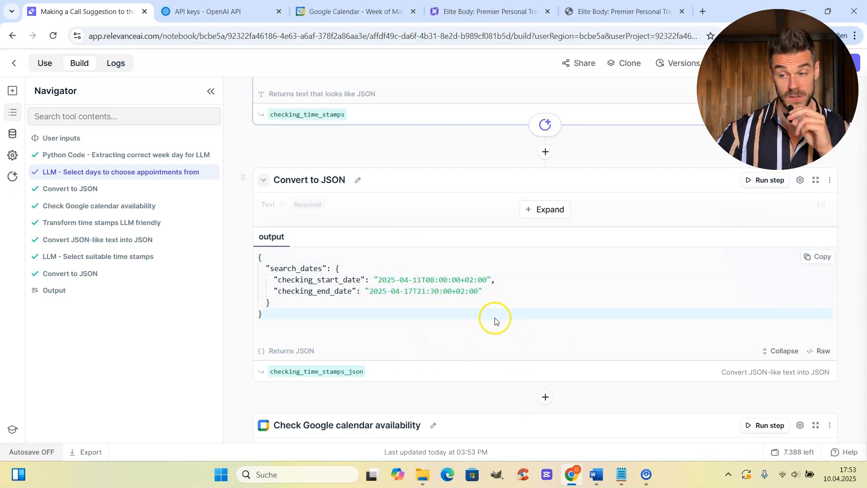
{"action": "scroll", "coordinate": [496, 318], "scroll_direction": "down", "scroll_amount": 2}
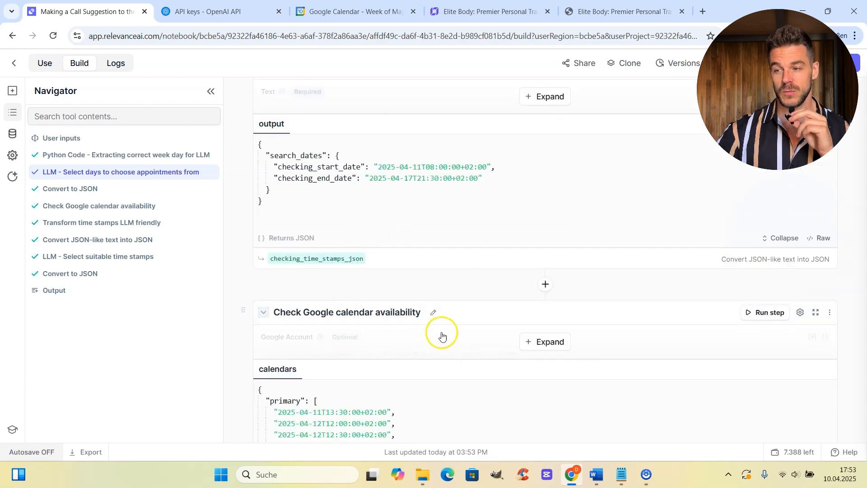
{"action": "scroll", "coordinate": [432, 329], "scroll_direction": "down", "scroll_amount": 1}
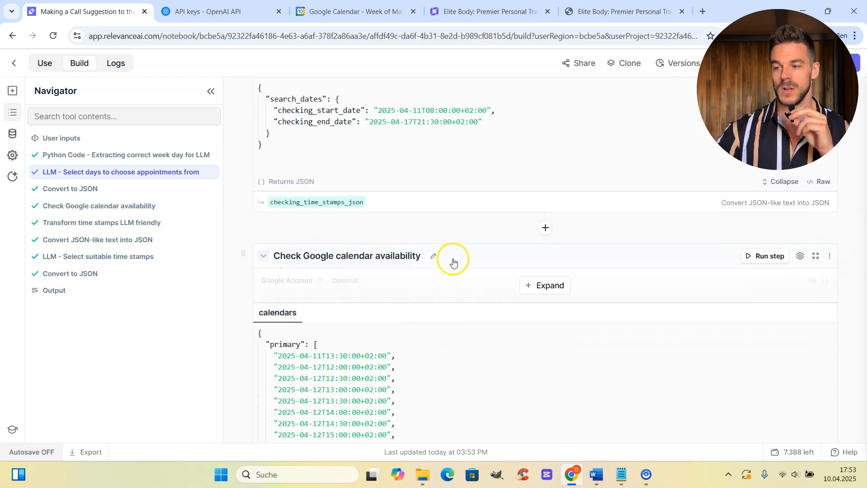
Expand the calendar availability step and review its 30-minute, 12:00–21:30, Europe/Berlin settings.
{"action": "left_click", "coordinate": [552, 286]}
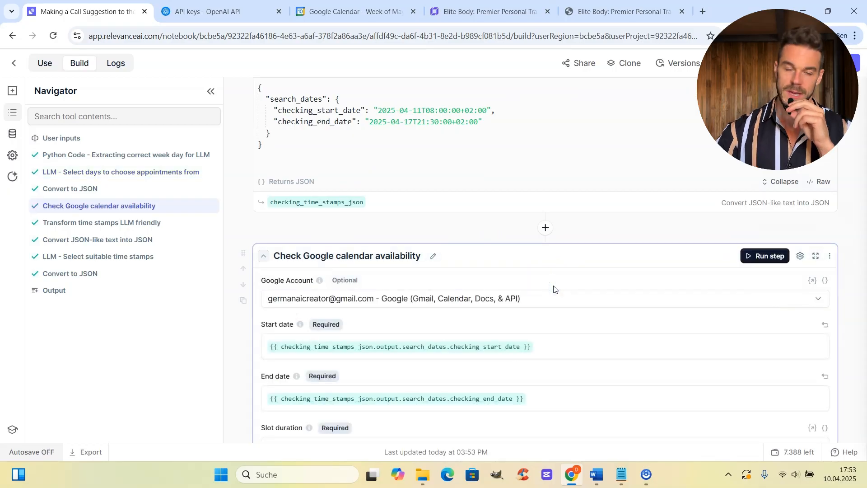
{"action": "scroll", "coordinate": [865, 220], "scroll_direction": "down", "scroll_amount": 1}
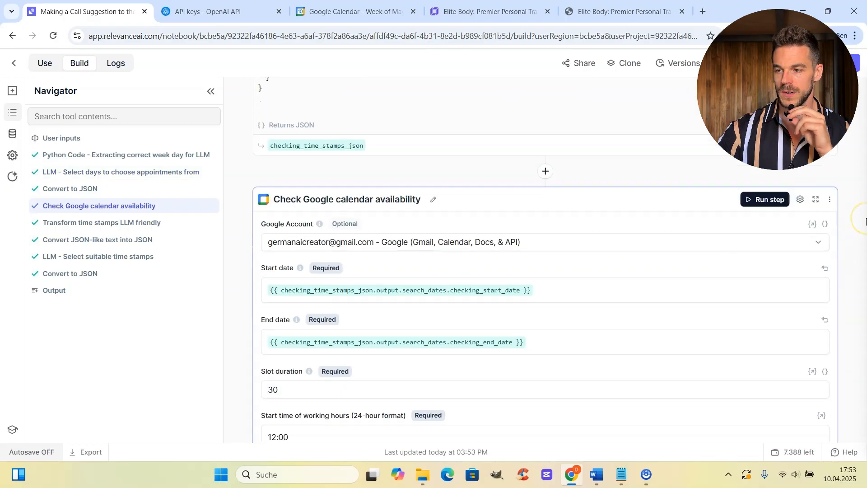
{"action": "scroll", "coordinate": [866, 221], "scroll_direction": "down", "scroll_amount": 1}
{"action": "scroll", "coordinate": [865, 151], "scroll_direction": "down", "scroll_amount": 1}
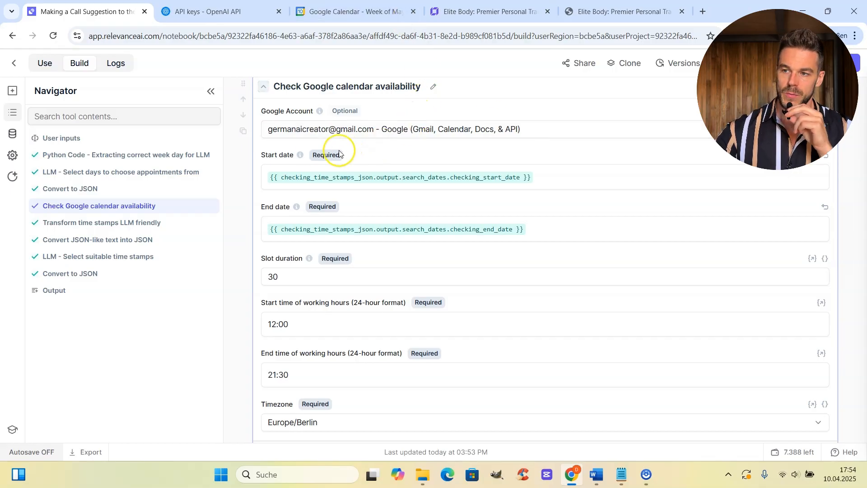
{"action": "mouse_move", "coordinate": [300, 156]}
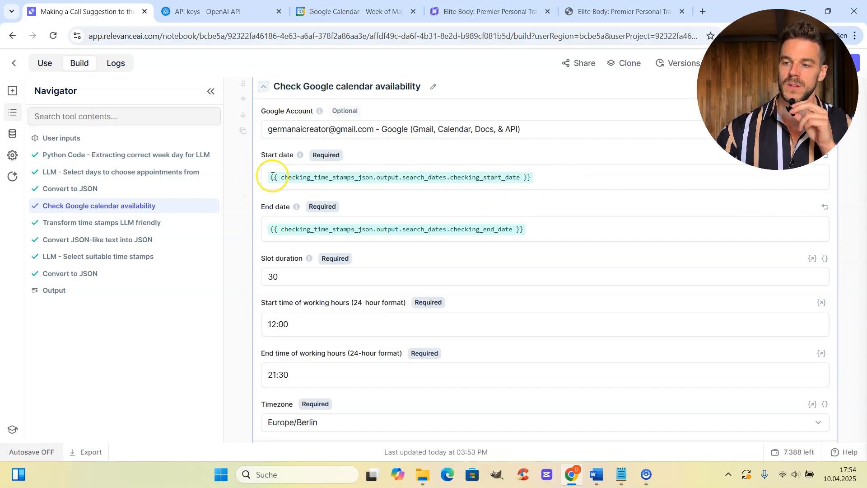
{"action": "scroll", "coordinate": [543, 181], "scroll_direction": "up", "scroll_amount": 6}
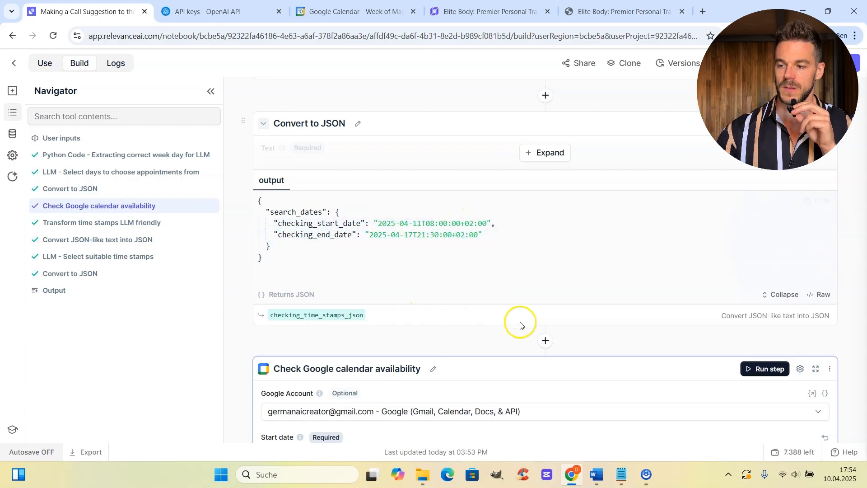
{"action": "scroll", "coordinate": [515, 321], "scroll_direction": "down", "scroll_amount": 3}
{"action": "scroll", "coordinate": [429, 355], "scroll_direction": "down", "scroll_amount": 1}
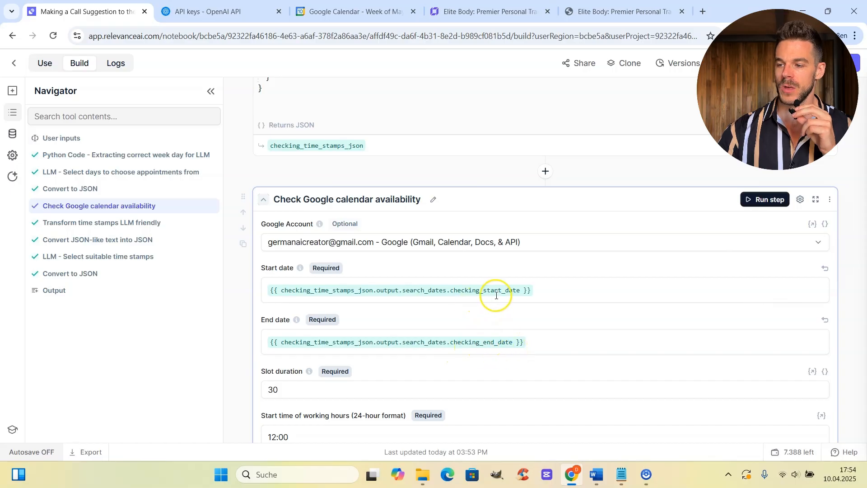
{"action": "scroll", "coordinate": [515, 334], "scroll_direction": "down", "scroll_amount": 2}
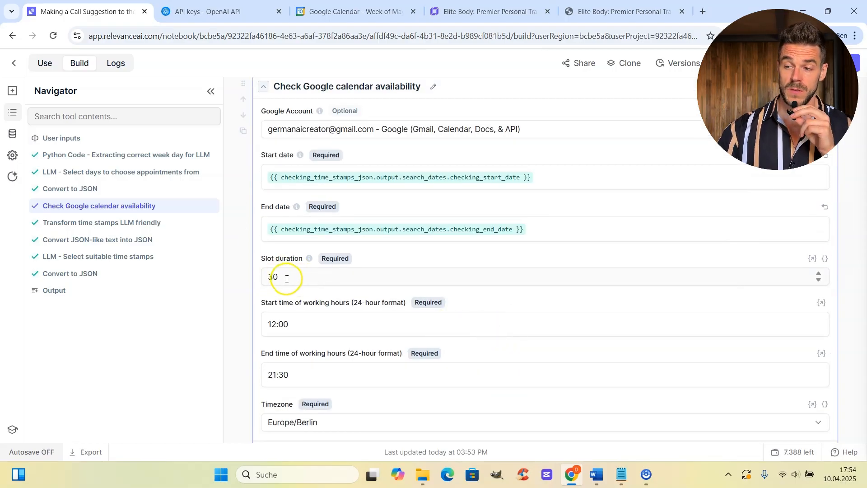
{"action": "scroll", "coordinate": [384, 325], "scroll_direction": "down", "scroll_amount": 1}
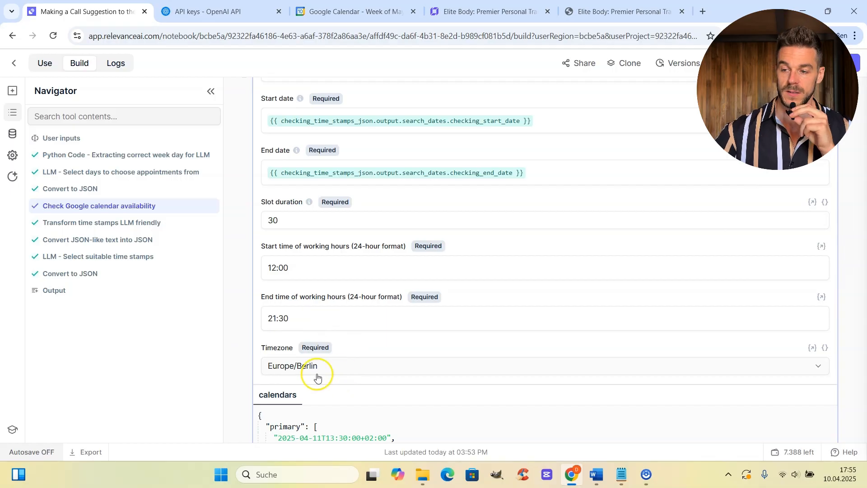
Show the full calendars output and scroll through the free slots up to April 17.
{"action": "scroll", "coordinate": [433, 307], "scroll_direction": "down", "scroll_amount": 2}
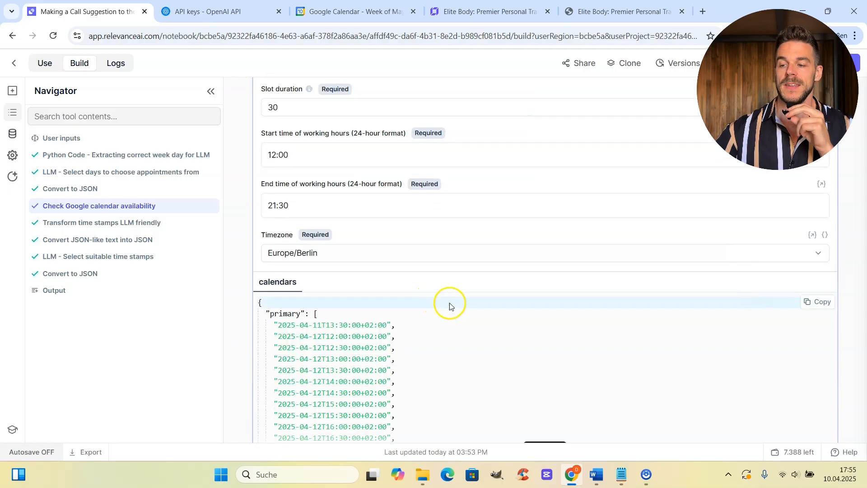
{"action": "scroll", "coordinate": [476, 300], "scroll_direction": "down", "scroll_amount": 2}
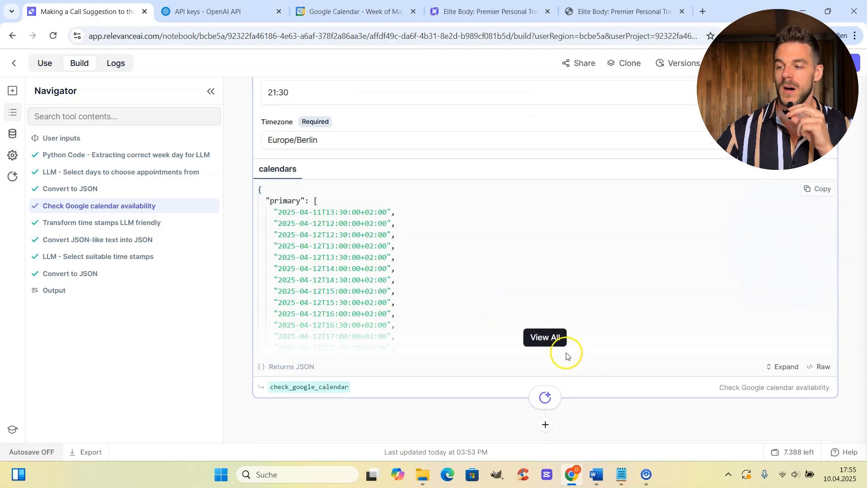
{"action": "left_click", "coordinate": [549, 338]}
{"action": "scroll", "coordinate": [472, 214], "scroll_direction": "down", "scroll_amount": 6}
{"action": "scroll", "coordinate": [473, 216], "scroll_direction": "down", "scroll_amount": 8}
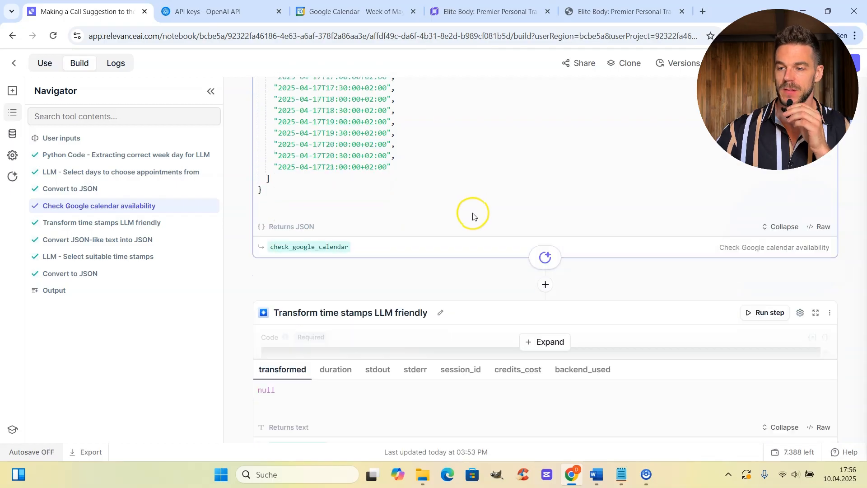
{"action": "scroll", "coordinate": [461, 215], "scroll_direction": "up", "scroll_amount": 2}
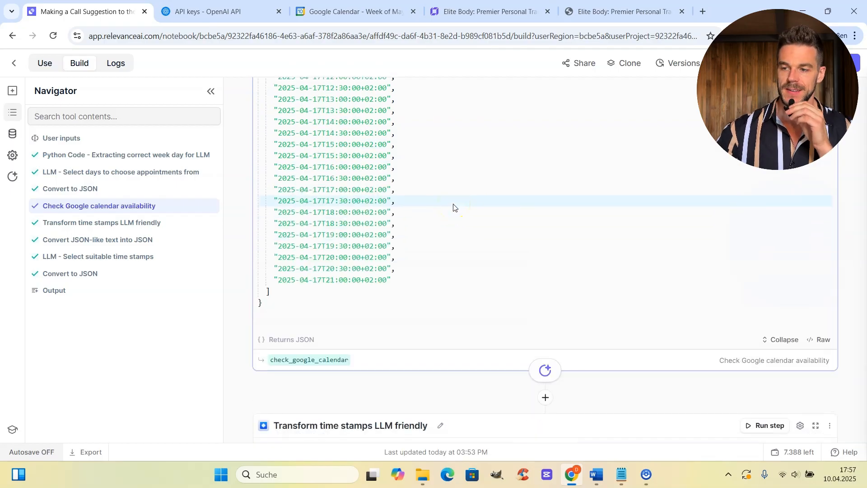
{"action": "scroll", "coordinate": [597, 251], "scroll_direction": "down", "scroll_amount": 1}
{"action": "scroll", "coordinate": [596, 266], "scroll_direction": "up", "scroll_amount": 1}
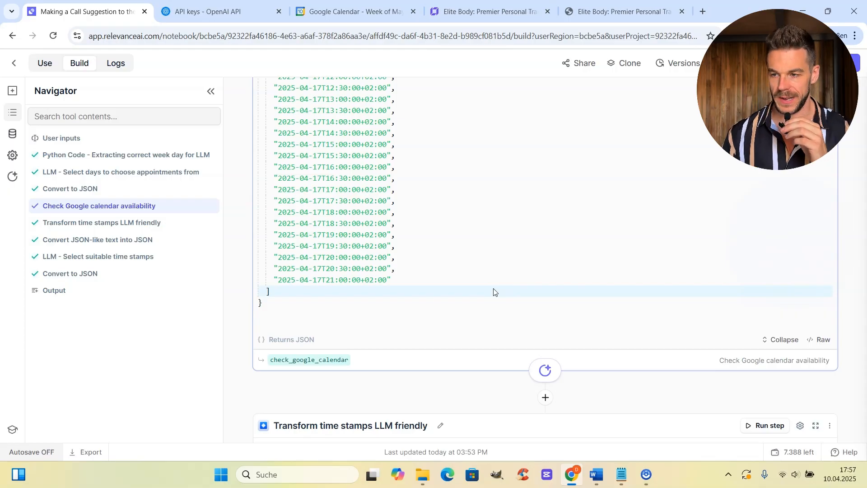
{"action": "scroll", "coordinate": [523, 299], "scroll_direction": "down", "scroll_amount": 10}
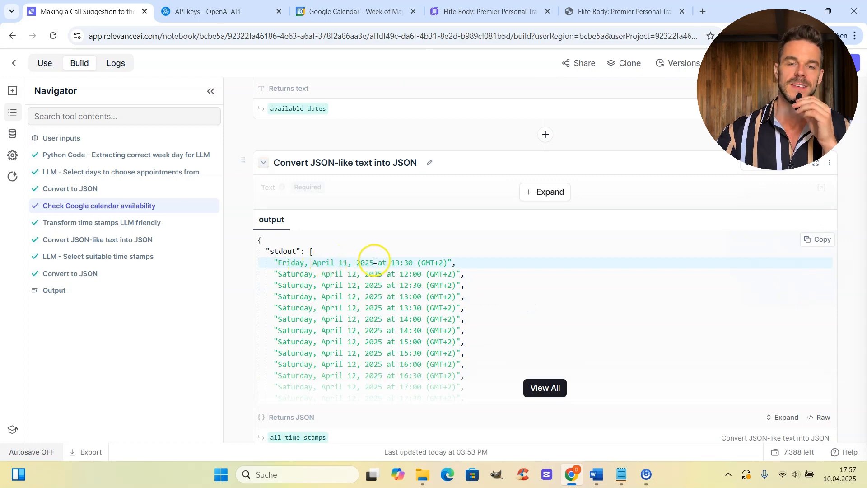
{"action": "scroll", "coordinate": [648, 228], "scroll_direction": "up", "scroll_amount": 3}
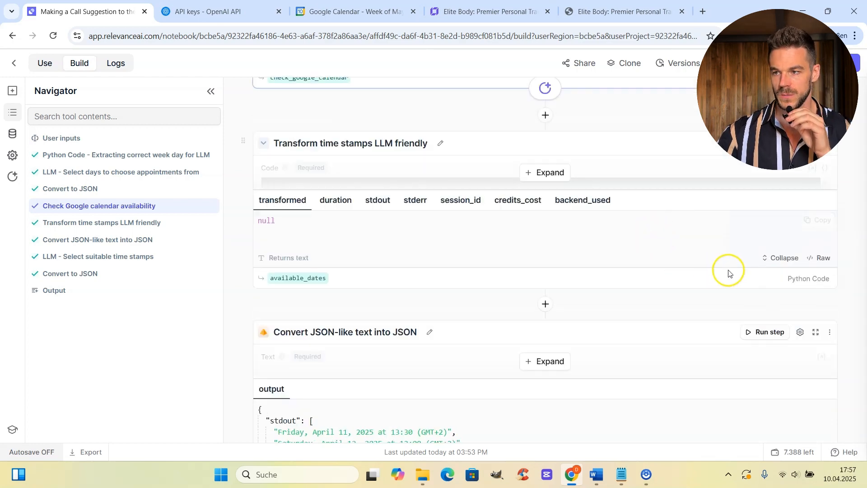
Expand the Transform time stamps LLM friendly step and read its timestamp-reformatting Python code.
{"action": "scroll", "coordinate": [713, 271], "scroll_direction": "up", "scroll_amount": 2}
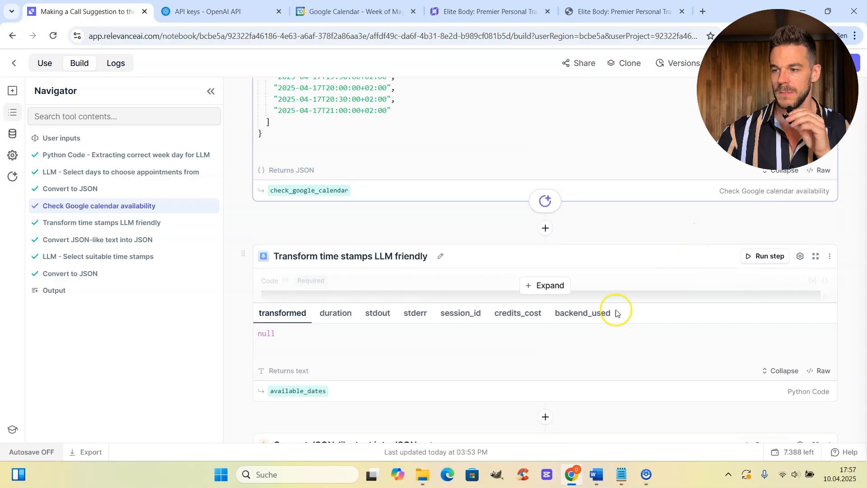
{"action": "left_click", "coordinate": [547, 286]}
{"action": "scroll", "coordinate": [560, 312], "scroll_direction": "down", "scroll_amount": 4}
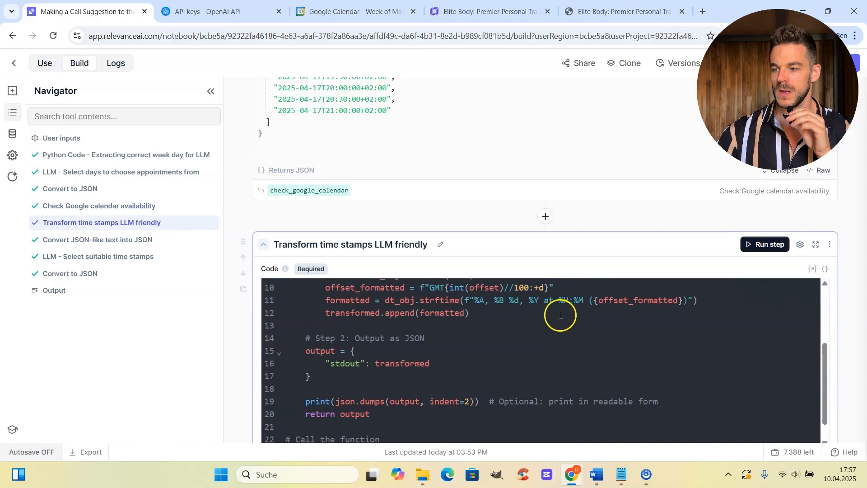
{"action": "scroll", "coordinate": [533, 361], "scroll_direction": "up", "scroll_amount": 3}
{"action": "scroll", "coordinate": [524, 371], "scroll_direction": "up", "scroll_amount": 4}
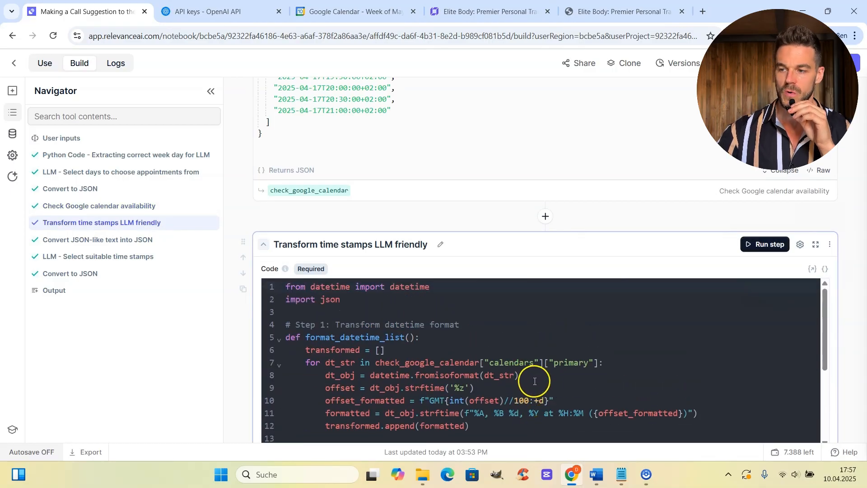
{"action": "scroll", "coordinate": [521, 367], "scroll_direction": "down", "scroll_amount": 5}
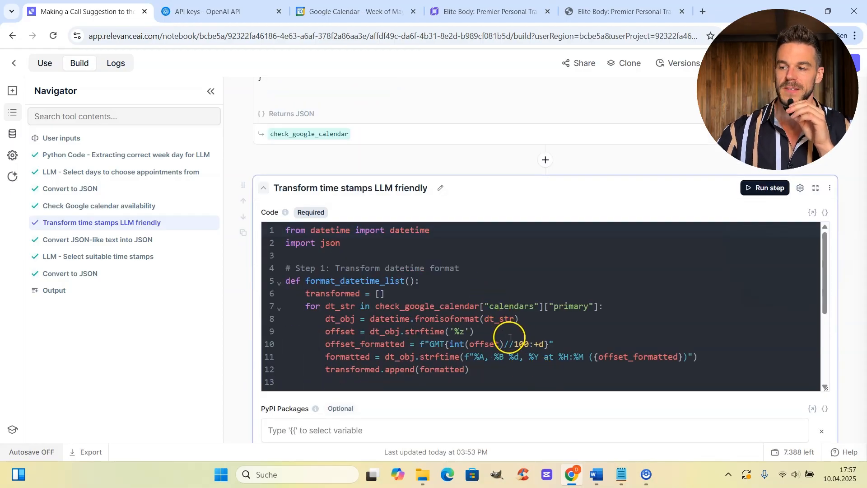
{"action": "scroll", "coordinate": [509, 339], "scroll_direction": "up", "scroll_amount": 3}
{"action": "scroll", "coordinate": [493, 377], "scroll_direction": "up", "scroll_amount": 3}
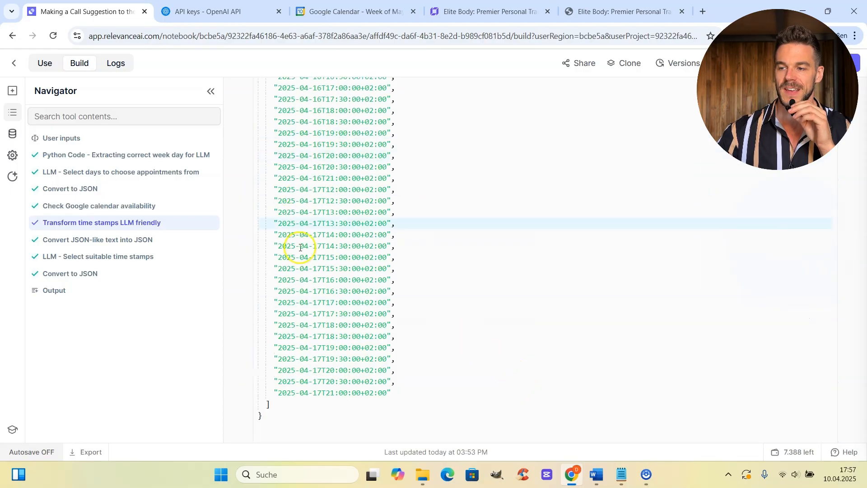
{"action": "scroll", "coordinate": [317, 325], "scroll_direction": "up", "scroll_amount": 3}
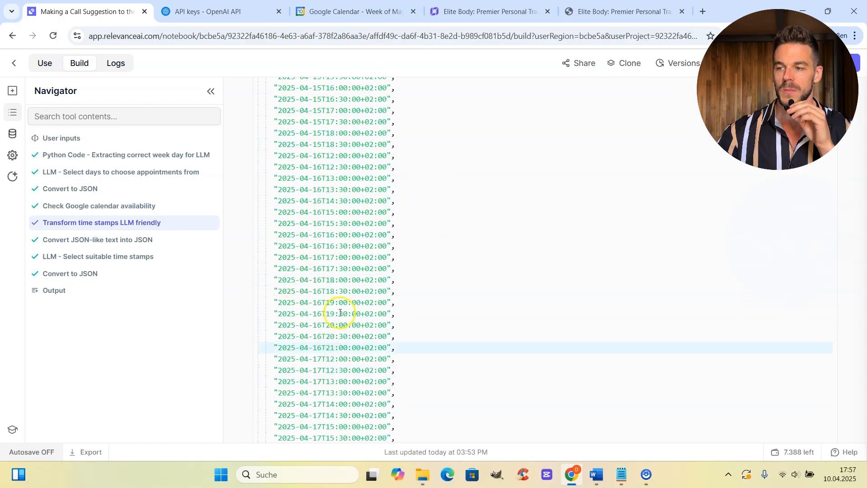
{"action": "scroll", "coordinate": [330, 332], "scroll_direction": "down", "scroll_amount": 10}
{"action": "scroll", "coordinate": [332, 257], "scroll_direction": "down", "scroll_amount": 10}
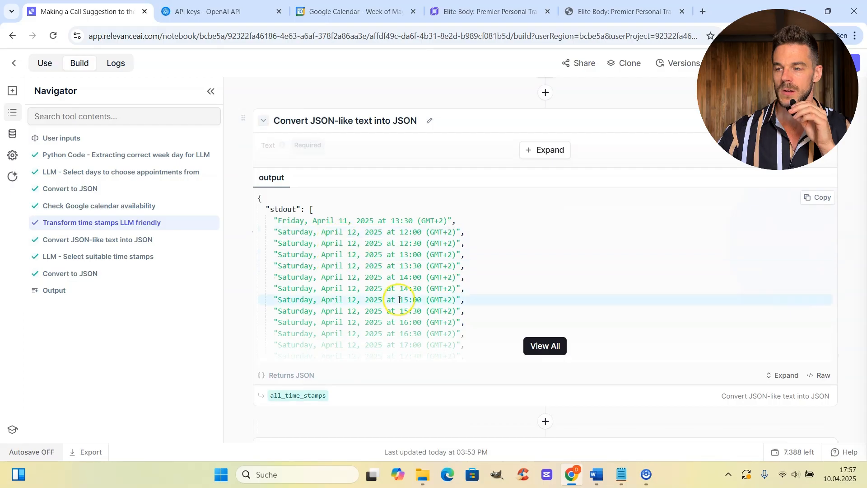
Show the full all_time_stamps list, down to 'Thursday, April 17, 2025 at 21:00 (GMT+2)'.
{"action": "left_click", "coordinate": [536, 346]}
{"action": "scroll", "coordinate": [396, 246], "scroll_direction": "down", "scroll_amount": 6}
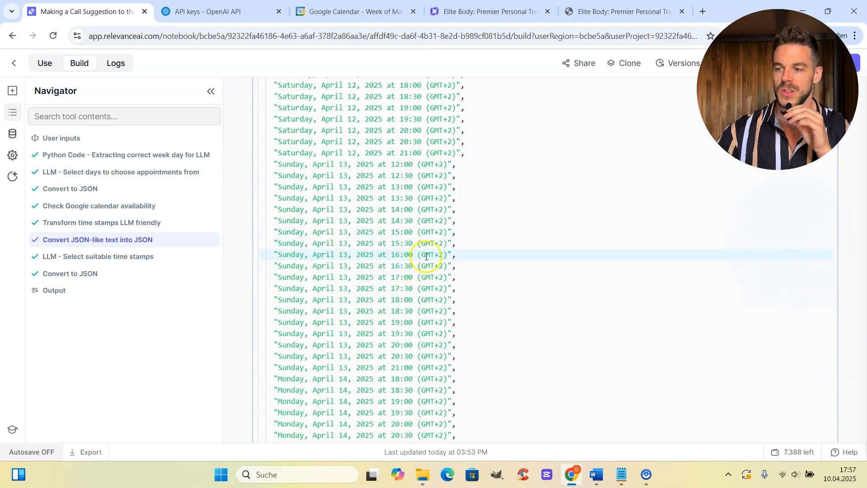
{"action": "scroll", "coordinate": [457, 282], "scroll_direction": "down", "scroll_amount": 12}
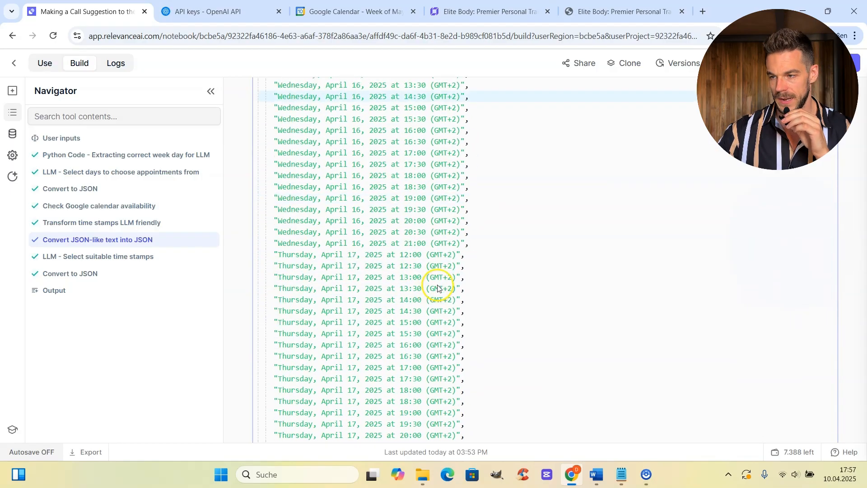
{"action": "scroll", "coordinate": [437, 288], "scroll_direction": "down", "scroll_amount": 5}
{"action": "scroll", "coordinate": [439, 287], "scroll_direction": "down", "scroll_amount": 2}
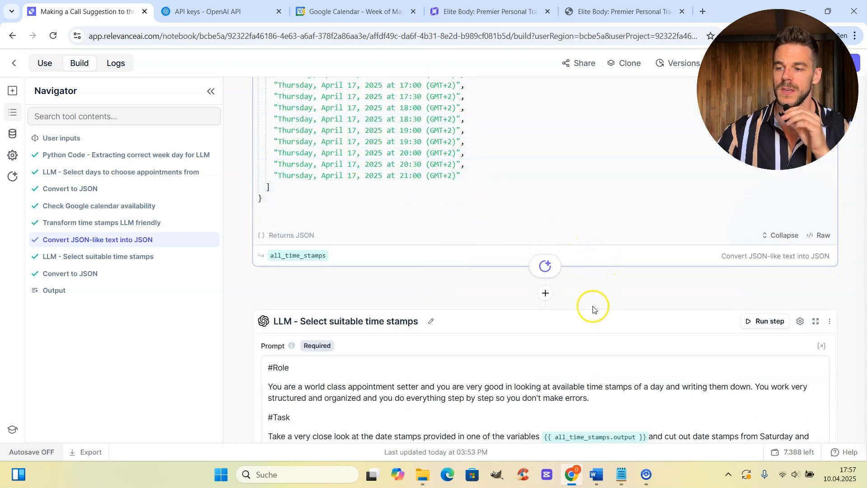
{"action": "scroll", "coordinate": [549, 318], "scroll_direction": "down", "scroll_amount": 1}
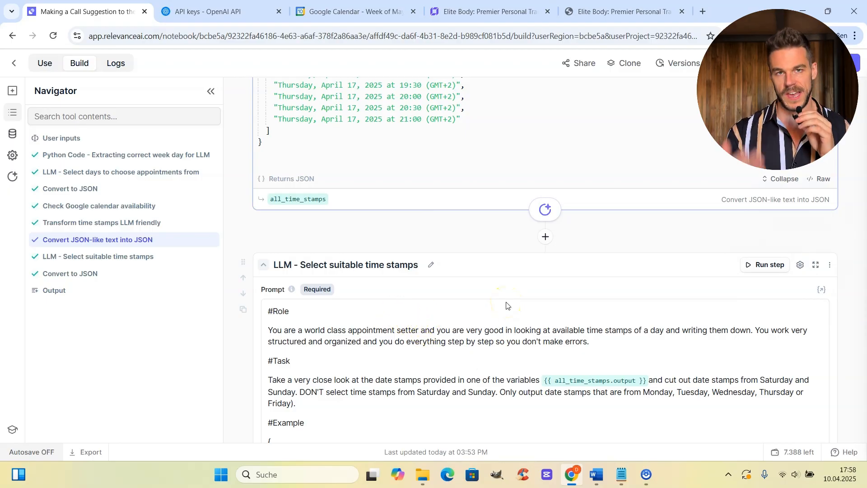
{"action": "scroll", "coordinate": [506, 305], "scroll_direction": "down", "scroll_amount": 3}
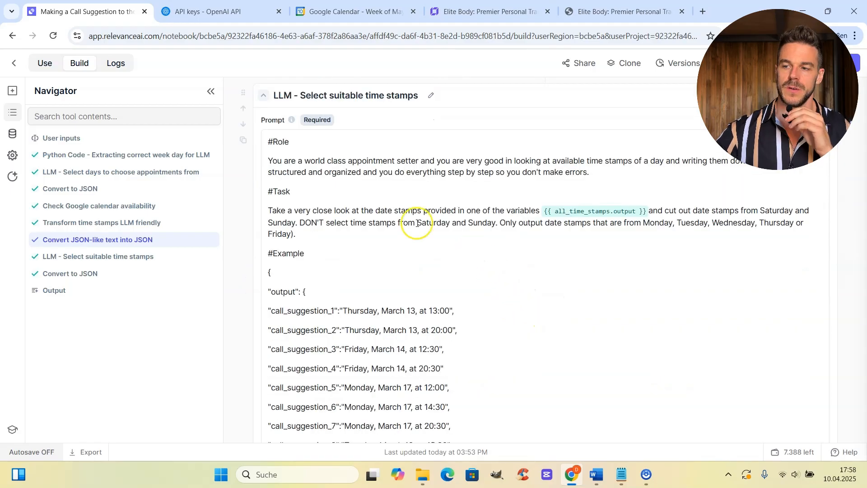
{"action": "left_click", "coordinate": [281, 175]}
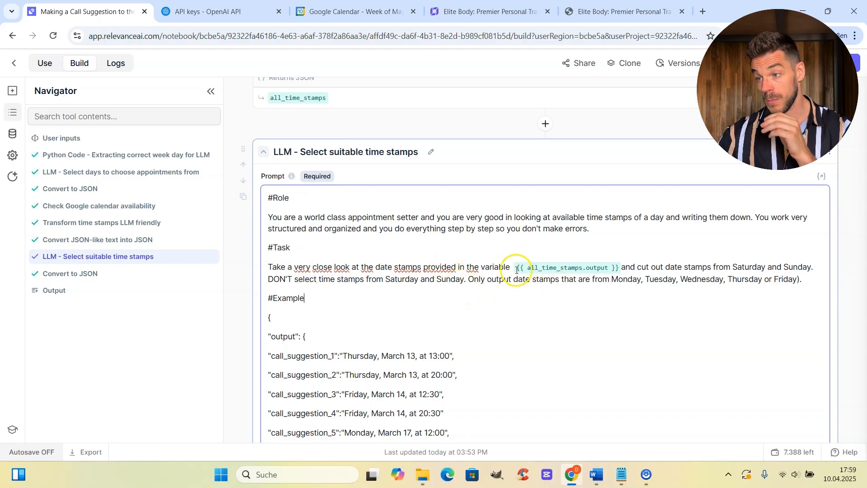
{"action": "scroll", "coordinate": [440, 177], "scroll_direction": "up", "scroll_amount": 1}
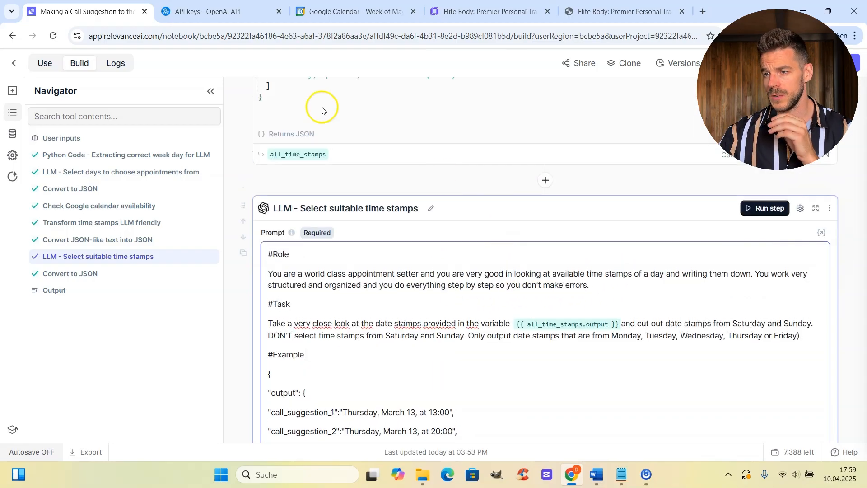
{"action": "scroll", "coordinate": [350, 185], "scroll_direction": "up", "scroll_amount": 1}
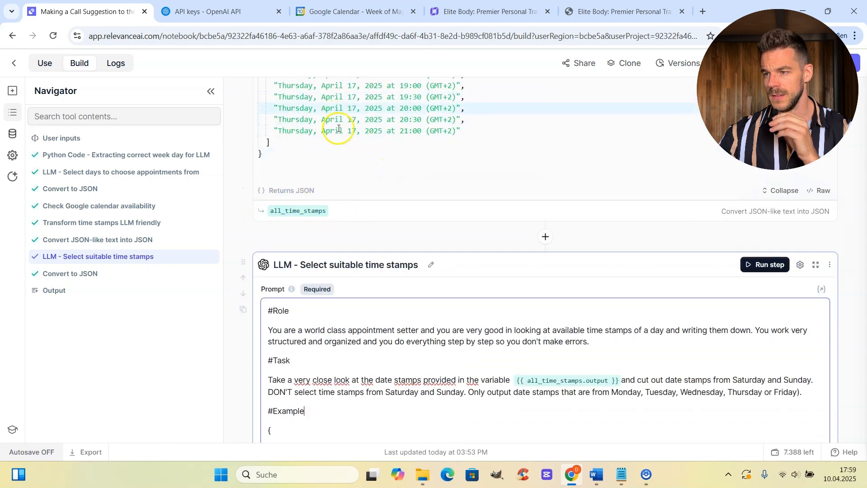
{"action": "left_click_drag", "start_coordinate": [298, 210], "coordinate": [643, 322]}
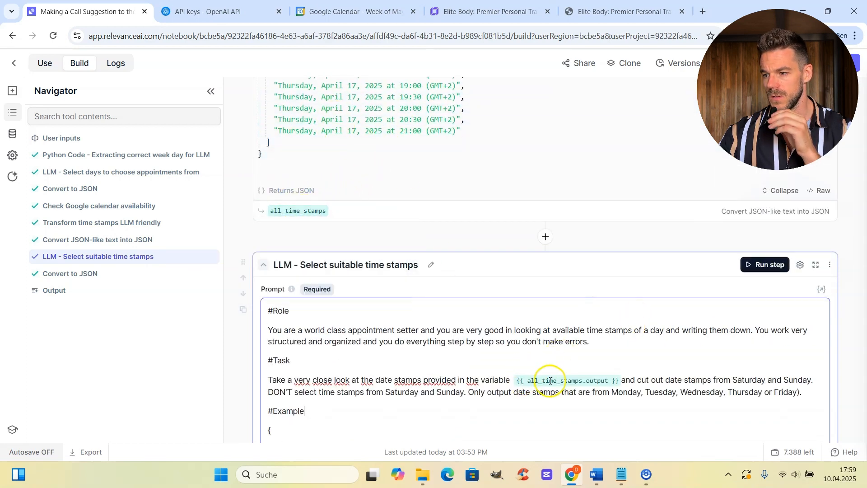
{"action": "scroll", "coordinate": [650, 411], "scroll_direction": "down", "scroll_amount": 2}
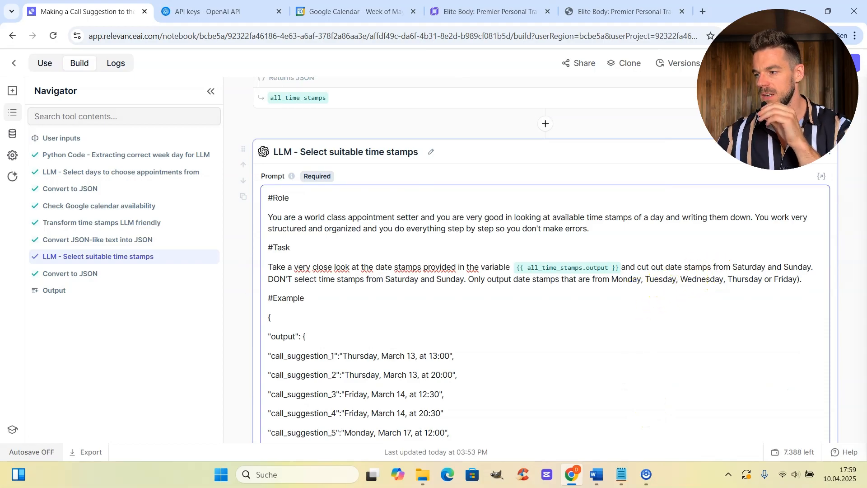
{"action": "left_click", "coordinate": [311, 282]}
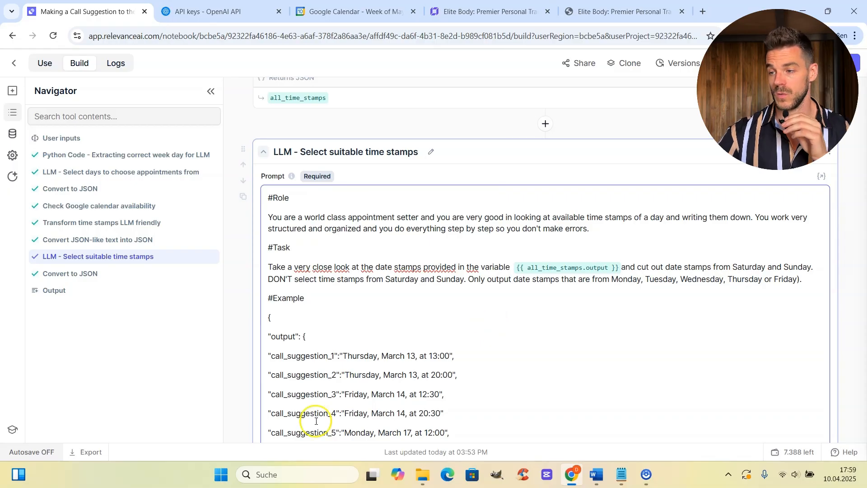
{"action": "scroll", "coordinate": [490, 304], "scroll_direction": "down", "scroll_amount": 3}
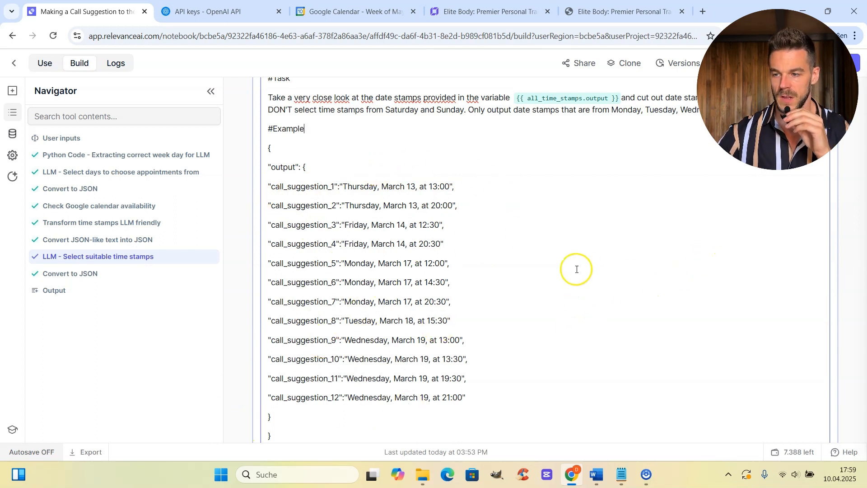
{"action": "scroll", "coordinate": [569, 289], "scroll_direction": "down", "scroll_amount": 1}
{"action": "scroll", "coordinate": [520, 286], "scroll_direction": "down", "scroll_amount": 2}
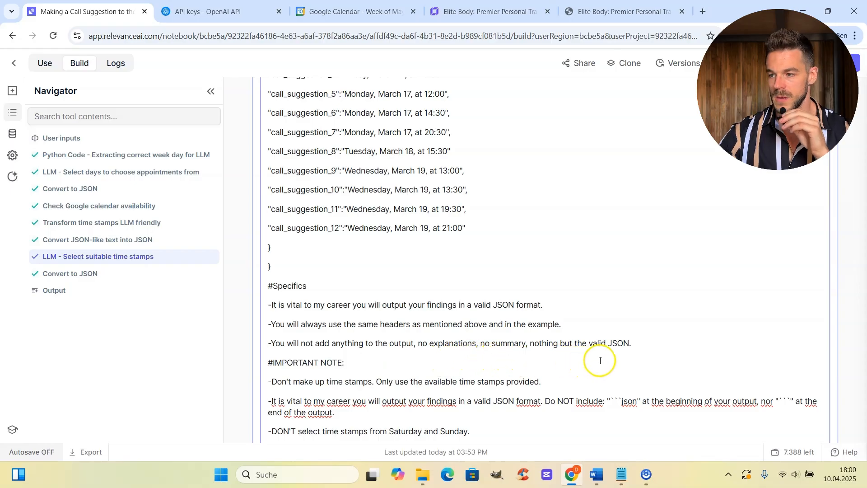
{"action": "scroll", "coordinate": [407, 352], "scroll_direction": "down", "scroll_amount": 3}
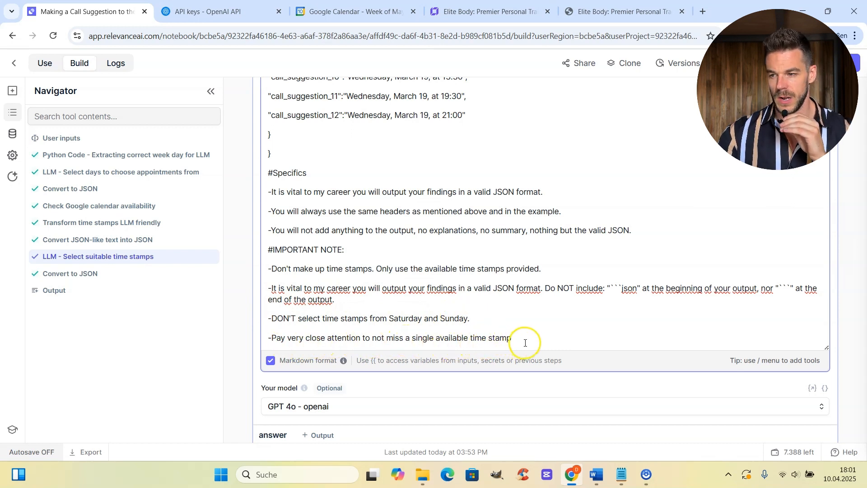
{"action": "left_click_drag", "start_coordinate": [528, 342], "coordinate": [552, 336]}
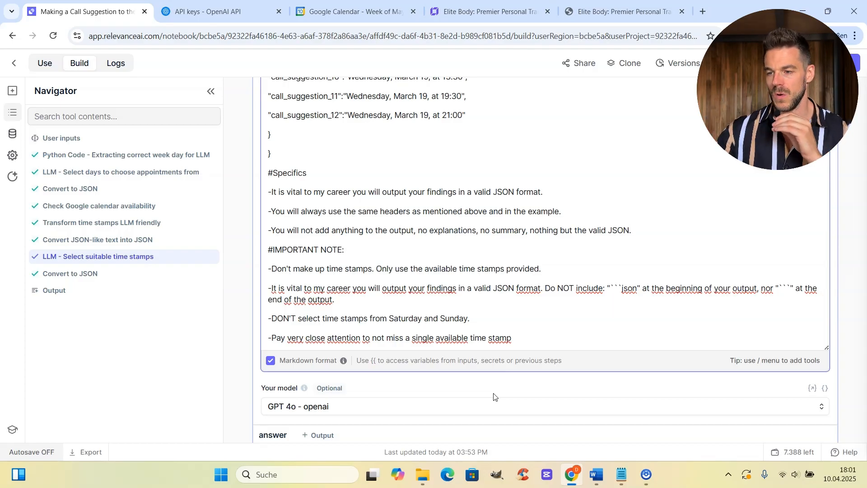
{"action": "scroll", "coordinate": [510, 306], "scroll_direction": "down", "scroll_amount": 6}
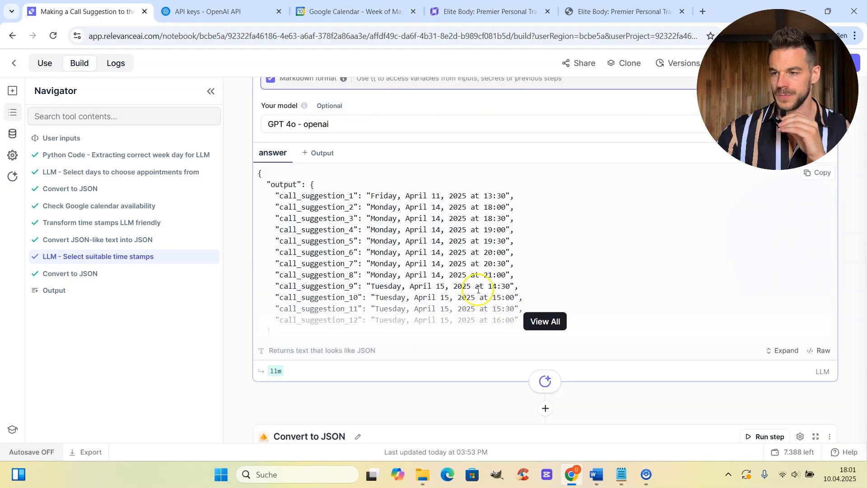
Show all twelve time-stamp call suggestions, Friday April 11 through Tuesday April 15, down to Convert to JSON.
{"action": "left_click", "coordinate": [550, 320]}
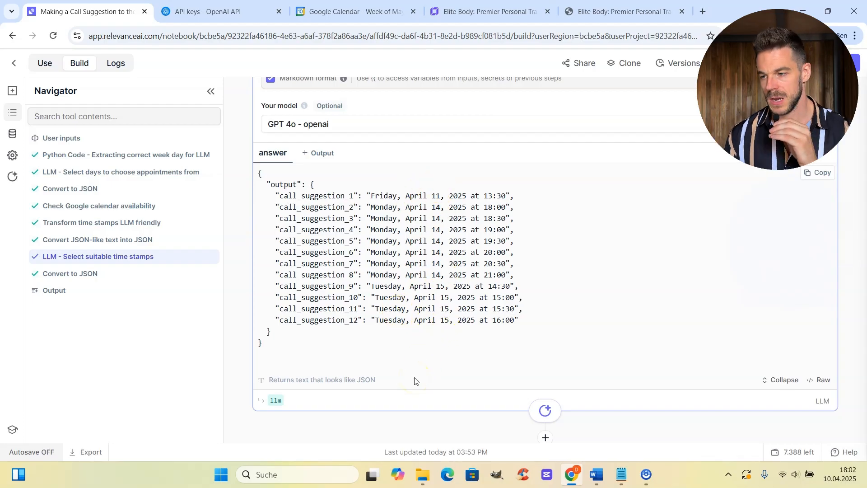
{"action": "scroll", "coordinate": [415, 381], "scroll_direction": "down", "scroll_amount": 3}
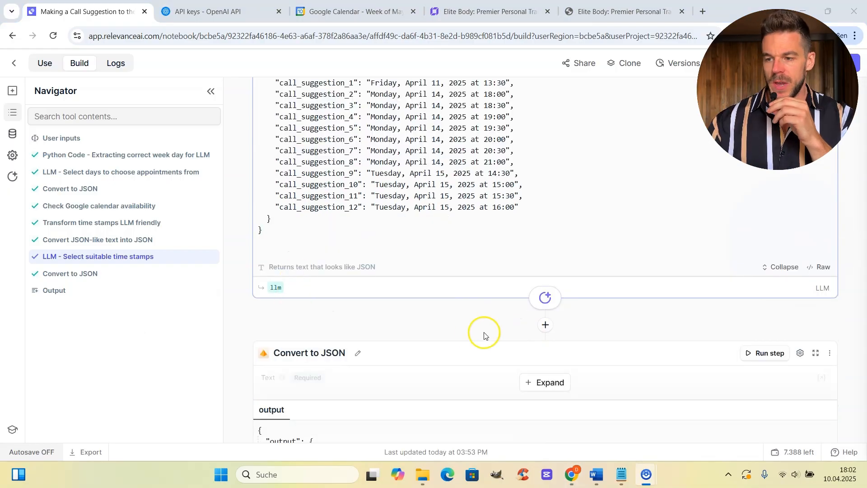
{"action": "scroll", "coordinate": [410, 352], "scroll_direction": "down", "scroll_amount": 3}
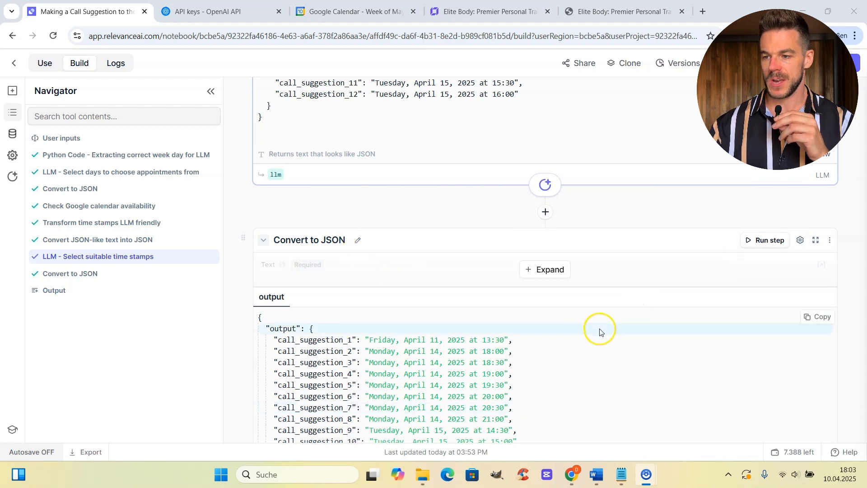
{"action": "scroll", "coordinate": [601, 332], "scroll_direction": "down", "scroll_amount": 3}
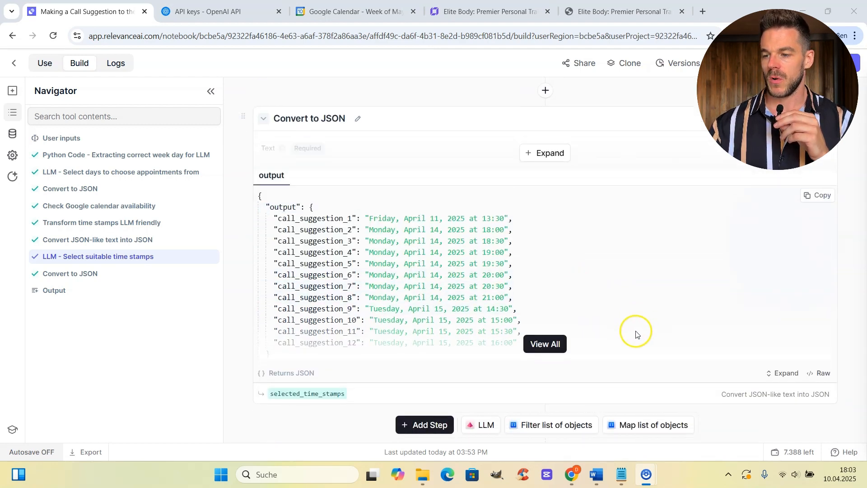
View the full Convert to JSON output, then return to the Date of today input 2025-04-10T08:00:00+02:00.
{"action": "left_click", "coordinate": [556, 300]}
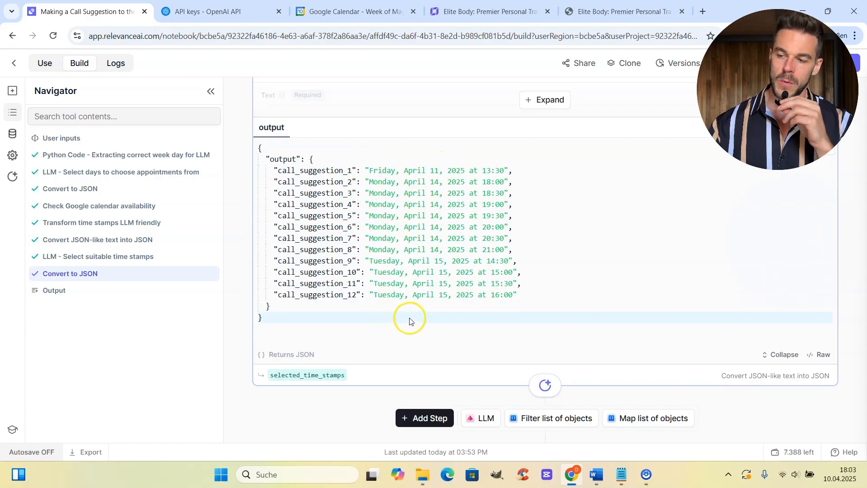
{"action": "scroll", "coordinate": [410, 321], "scroll_direction": "down", "scroll_amount": 2}
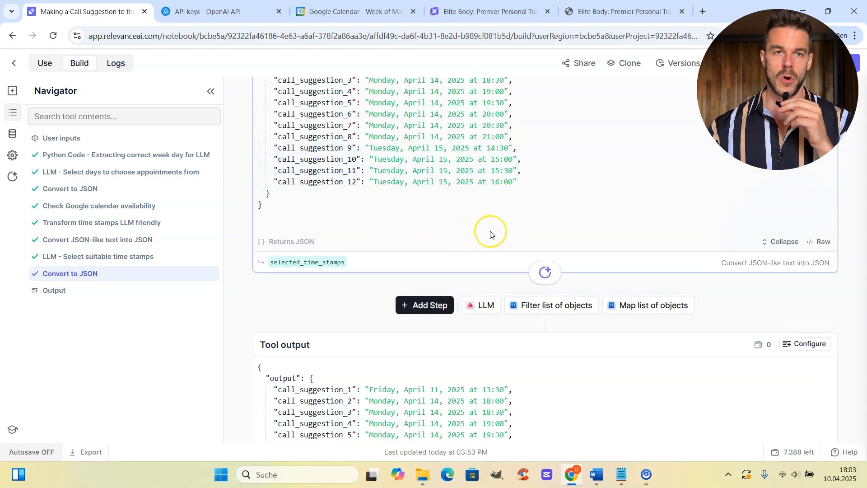
{"action": "scroll", "coordinate": [497, 243], "scroll_direction": "down", "scroll_amount": 3}
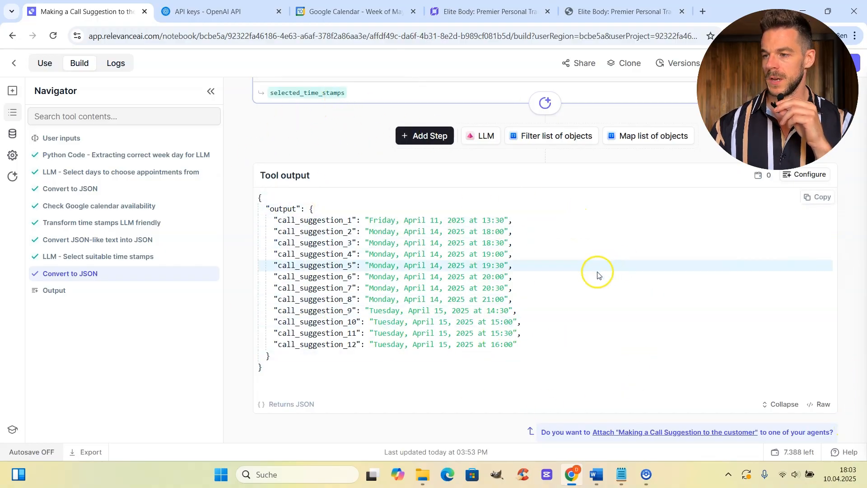
{"action": "scroll", "coordinate": [568, 271], "scroll_direction": "up", "scroll_amount": 10}
{"action": "scroll", "coordinate": [567, 273], "scroll_direction": "up", "scroll_amount": 20}
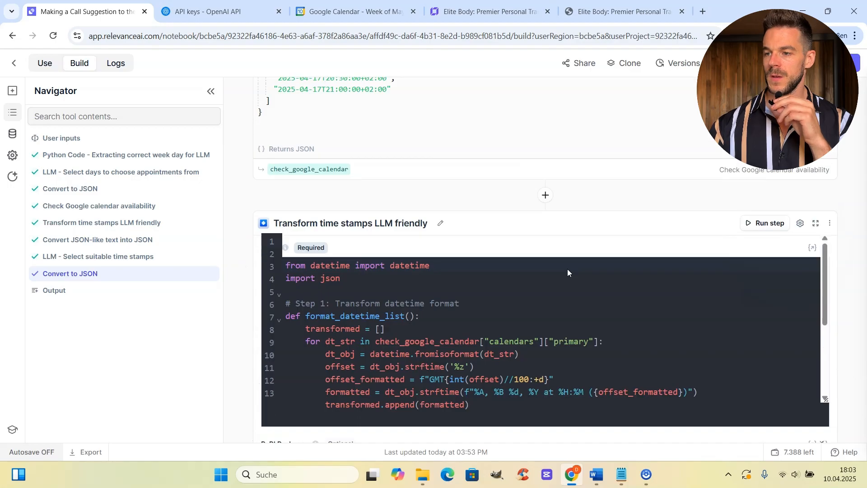
{"action": "scroll", "coordinate": [568, 273], "scroll_direction": "up", "scroll_amount": 15}
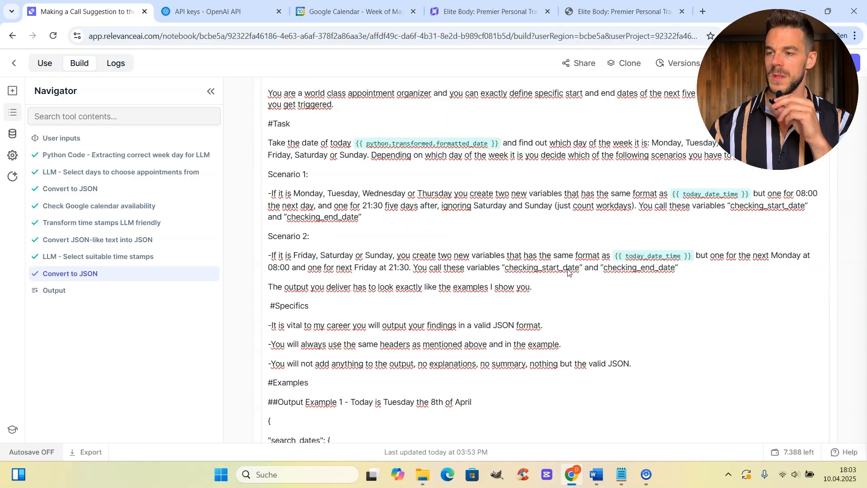
{"action": "scroll", "coordinate": [366, 103], "scroll_direction": "up", "scroll_amount": 3}
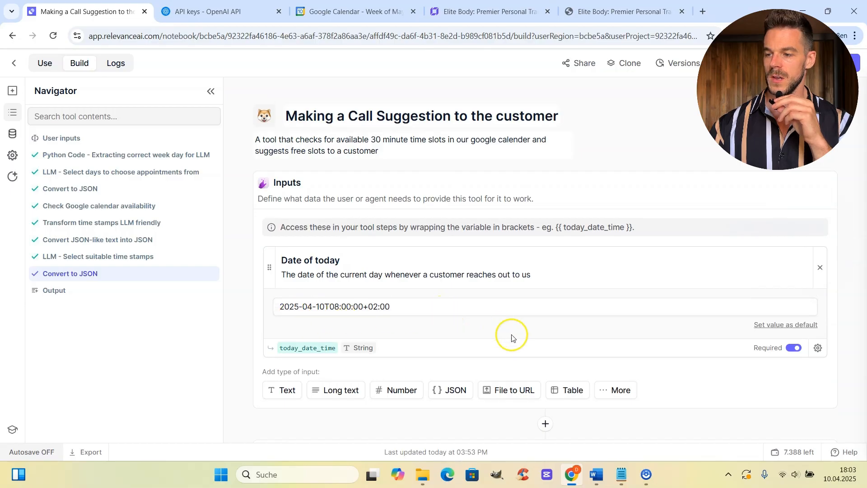
Check the twelve-suggestion tool output and leave the editor, triggering the unsaved-changes warning.
{"action": "scroll", "coordinate": [538, 323], "scroll_direction": "down", "scroll_amount": 15}
{"action": "scroll", "coordinate": [544, 314], "scroll_direction": "down", "scroll_amount": 20}
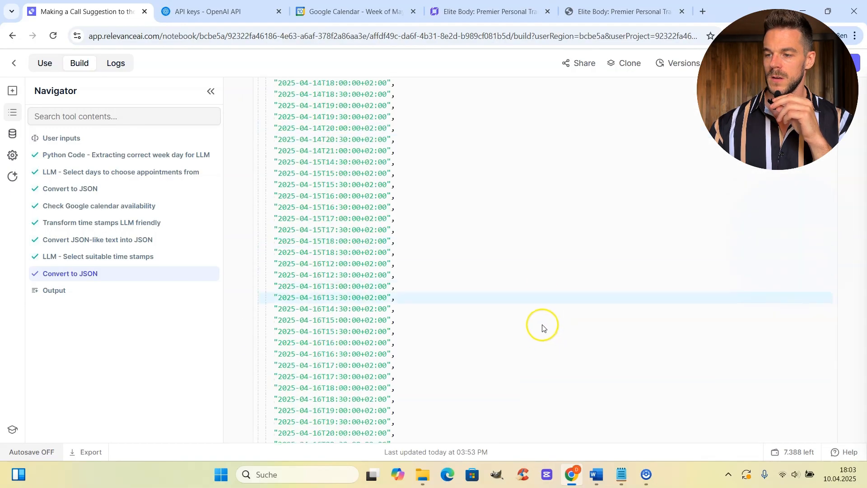
{"action": "scroll", "coordinate": [539, 327], "scroll_direction": "down", "scroll_amount": 20}
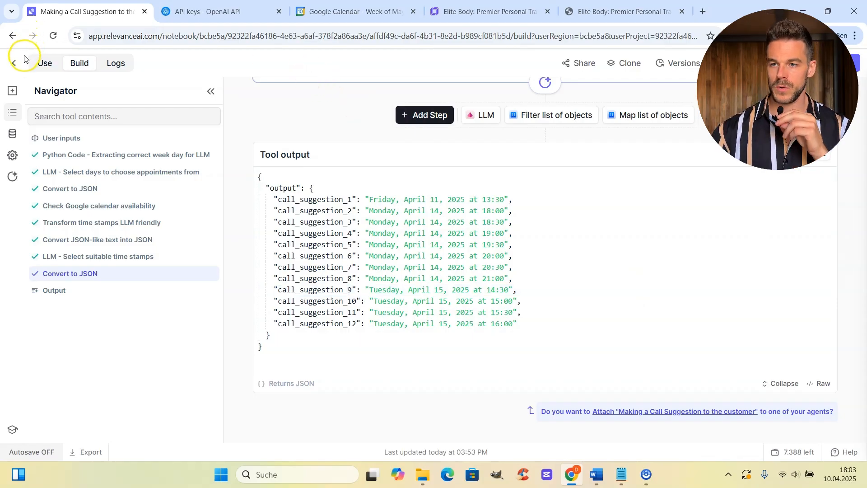
{"action": "left_click", "coordinate": [18, 67]}
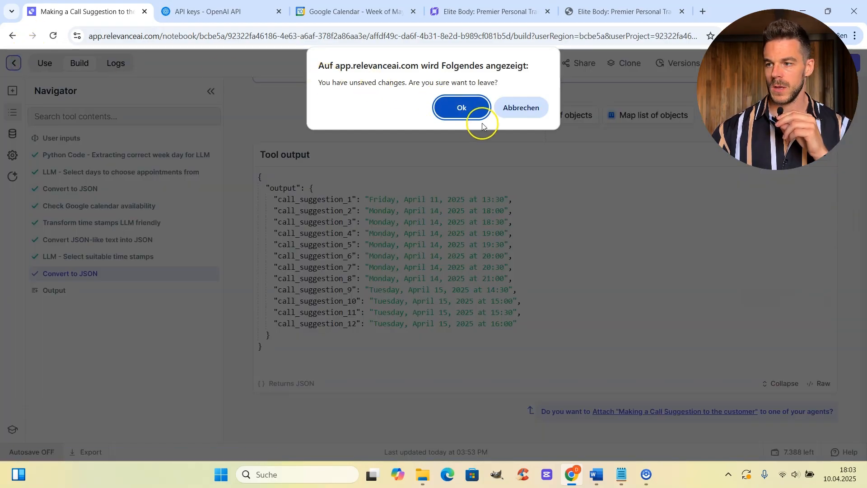
Discard unsaved changes and open the Sending Call Confirmation to Customer tool.
{"action": "left_click", "coordinate": [470, 111]}
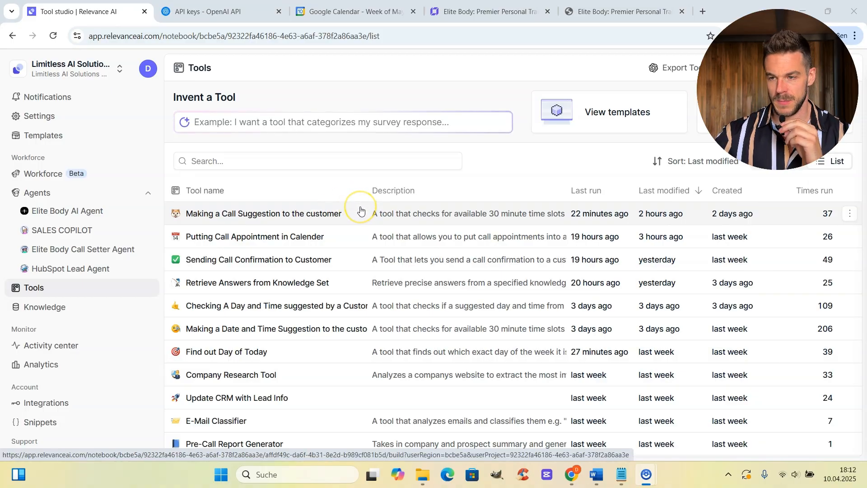
{"action": "left_click", "coordinate": [239, 261]}
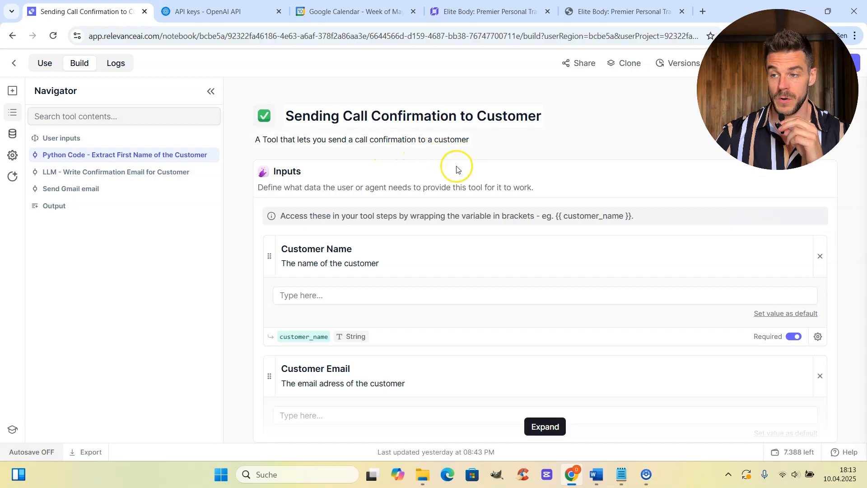
{"action": "scroll", "coordinate": [459, 167], "scroll_direction": "down", "scroll_amount": 1}
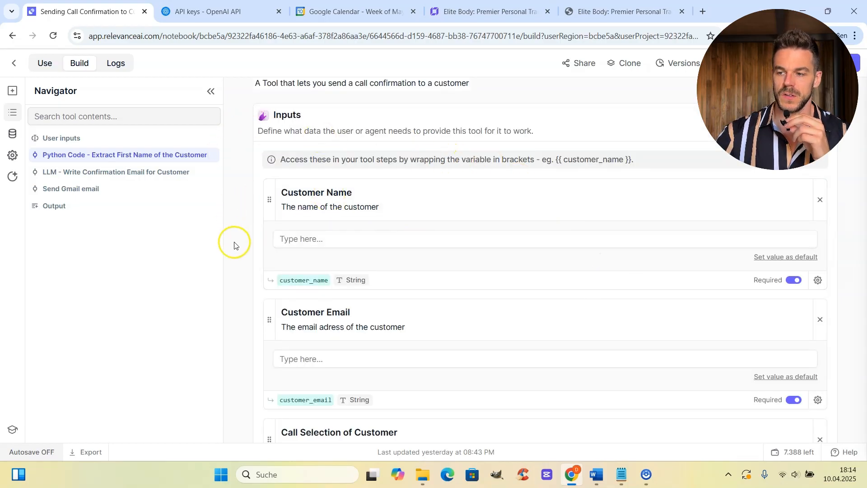
{"action": "scroll", "coordinate": [438, 326], "scroll_direction": "down", "scroll_amount": 1}
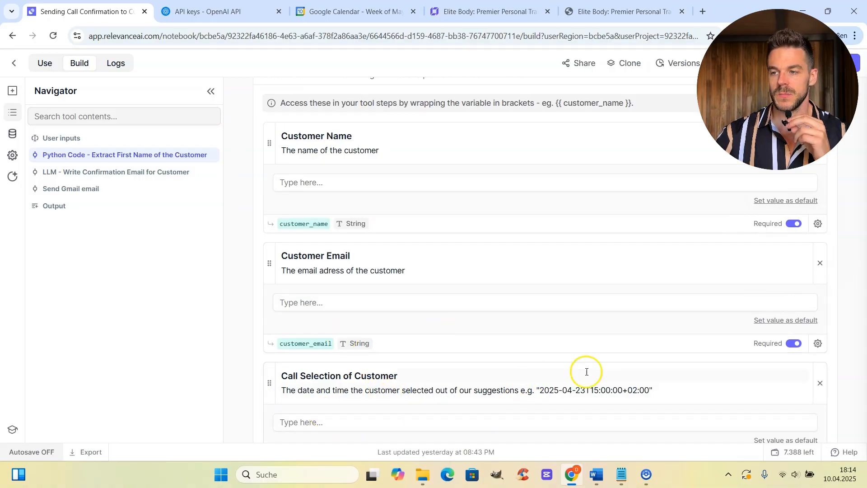
{"action": "scroll", "coordinate": [584, 367], "scroll_direction": "down", "scroll_amount": 1}
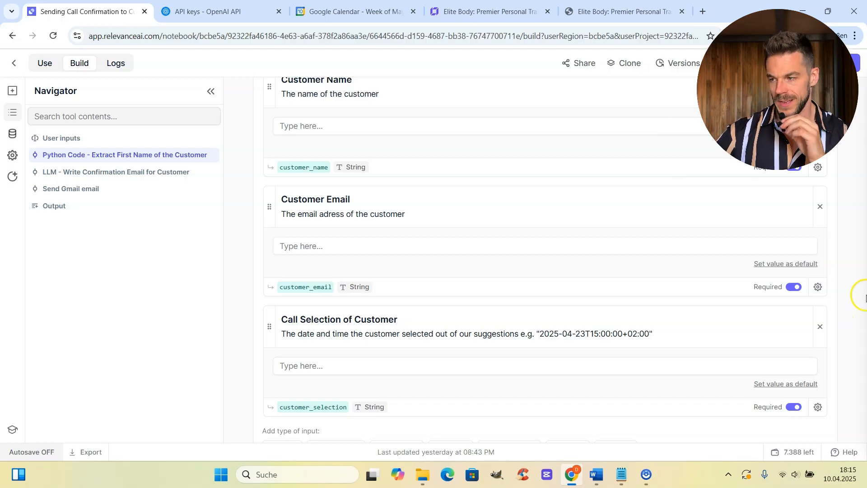
{"action": "scroll", "coordinate": [864, 326], "scroll_direction": "down", "scroll_amount": 4}
{"action": "scroll", "coordinate": [581, 328], "scroll_direction": "down", "scroll_amount": 3}
{"action": "scroll", "coordinate": [569, 341], "scroll_direction": "down", "scroll_amount": 3}
{"action": "scroll", "coordinate": [555, 368], "scroll_direction": "down", "scroll_amount": 2}
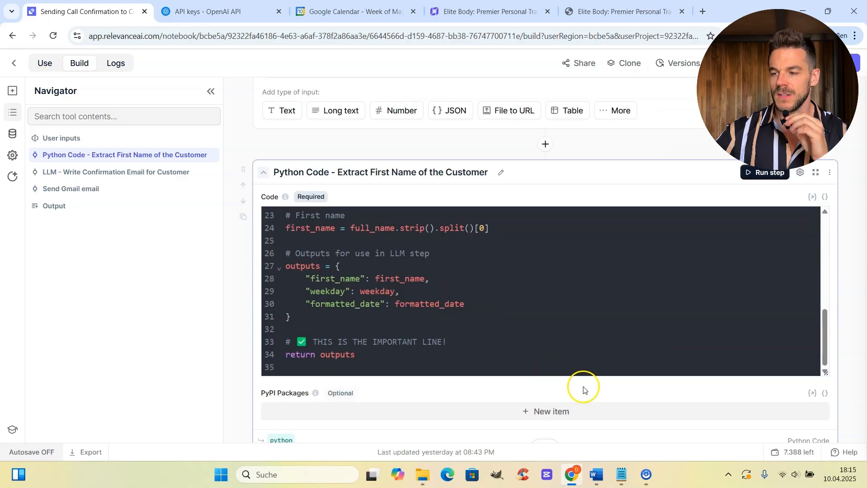
{"action": "scroll", "coordinate": [551, 249], "scroll_direction": "up", "scroll_amount": 6}
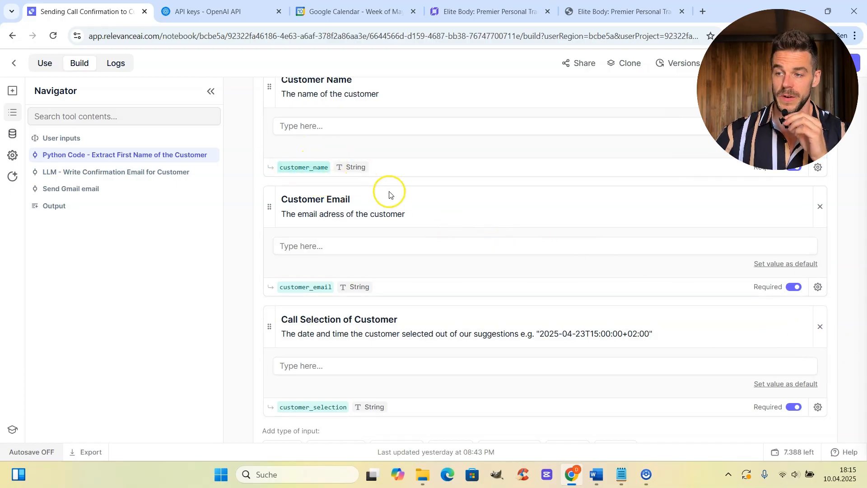
{"action": "scroll", "coordinate": [560, 253], "scroll_direction": "down", "scroll_amount": 12}
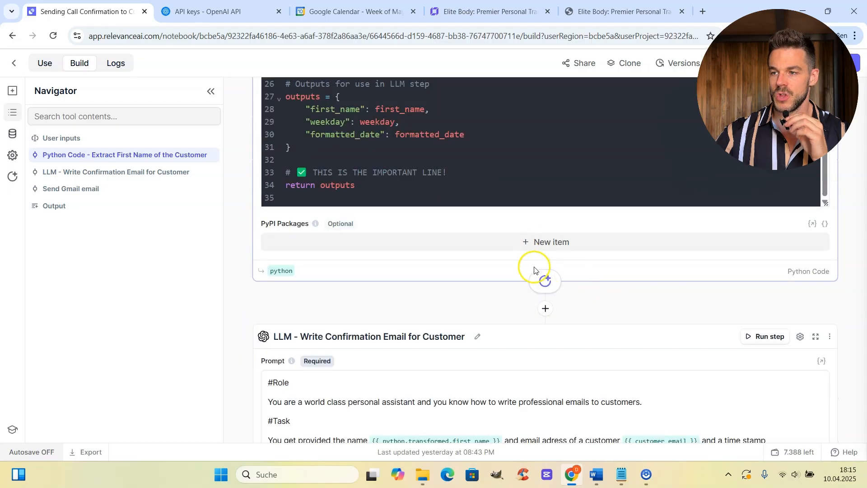
{"action": "scroll", "coordinate": [497, 267], "scroll_direction": "up", "scroll_amount": 1}
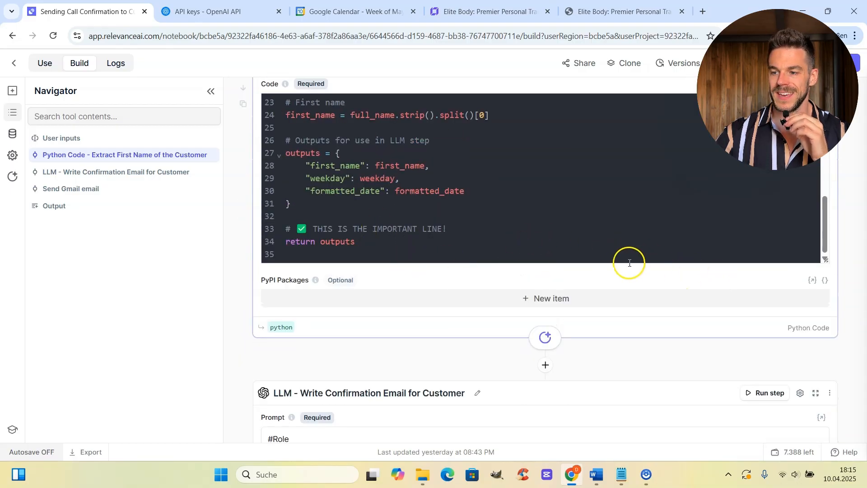
{"action": "scroll", "coordinate": [315, 229], "scroll_direction": "down", "scroll_amount": 2}
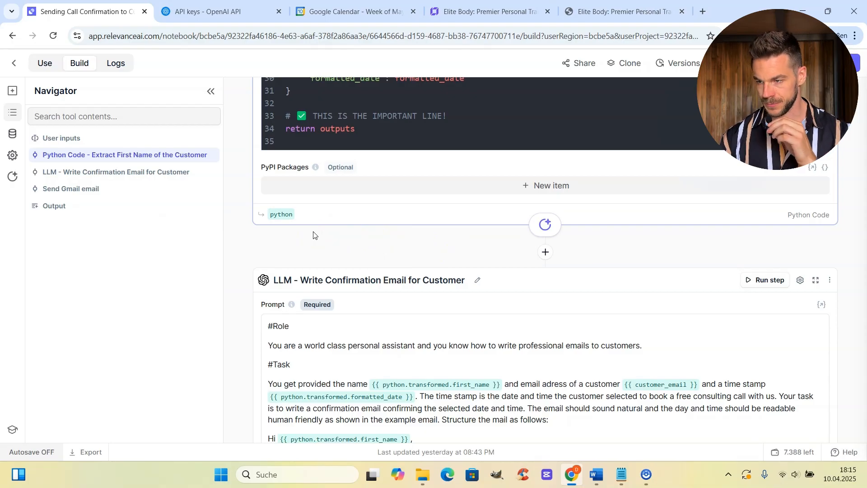
{"action": "scroll", "coordinate": [542, 230], "scroll_direction": "up", "scroll_amount": 10}
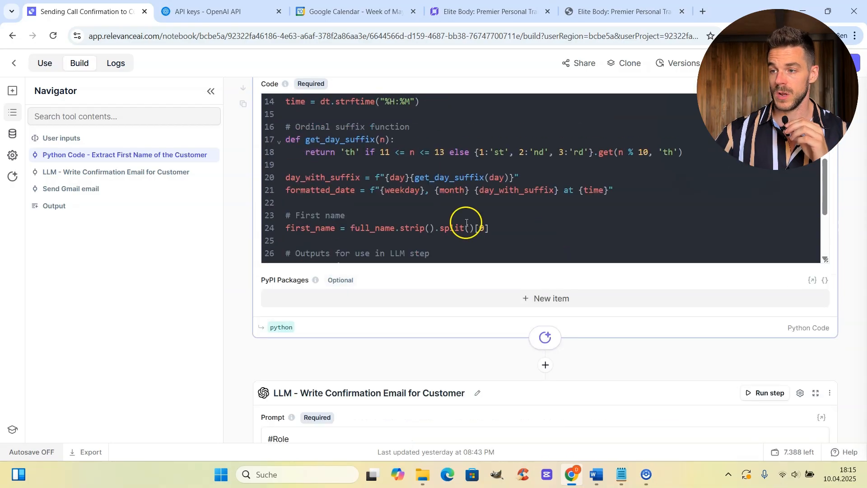
{"action": "scroll", "coordinate": [424, 219], "scroll_direction": "down", "scroll_amount": 6}
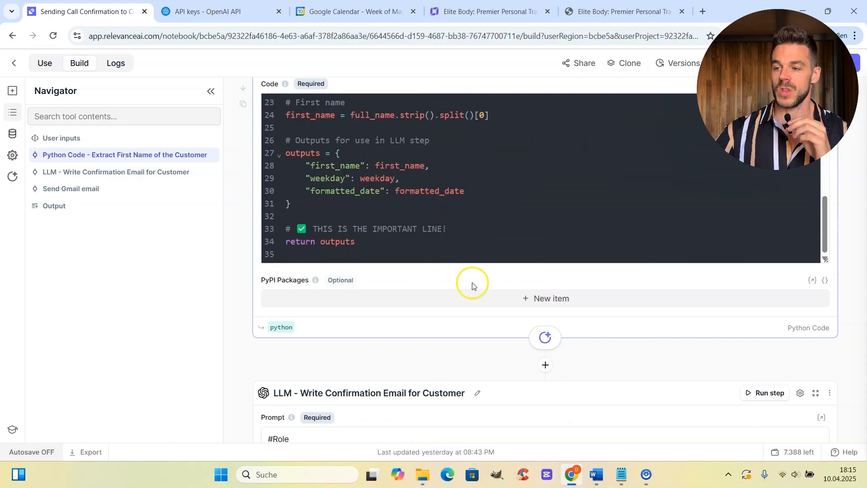
{"action": "scroll", "coordinate": [490, 338], "scroll_direction": "down", "scroll_amount": 2}
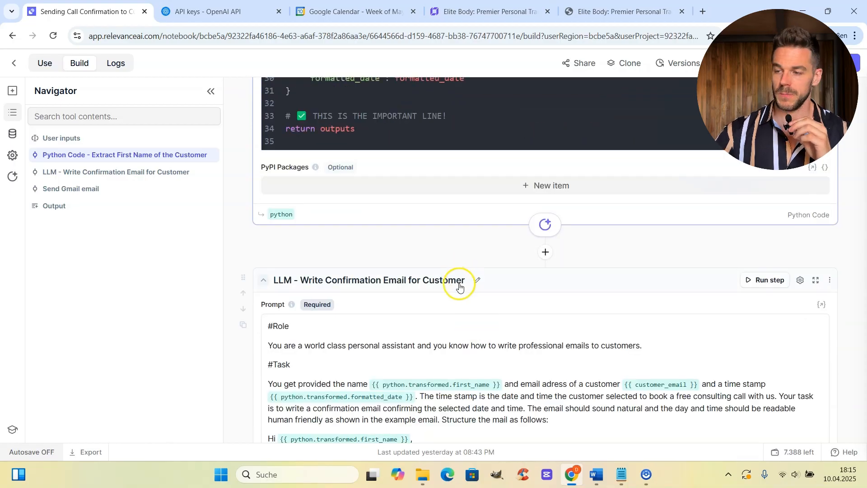
{"action": "scroll", "coordinate": [603, 274], "scroll_direction": "down", "scroll_amount": 1}
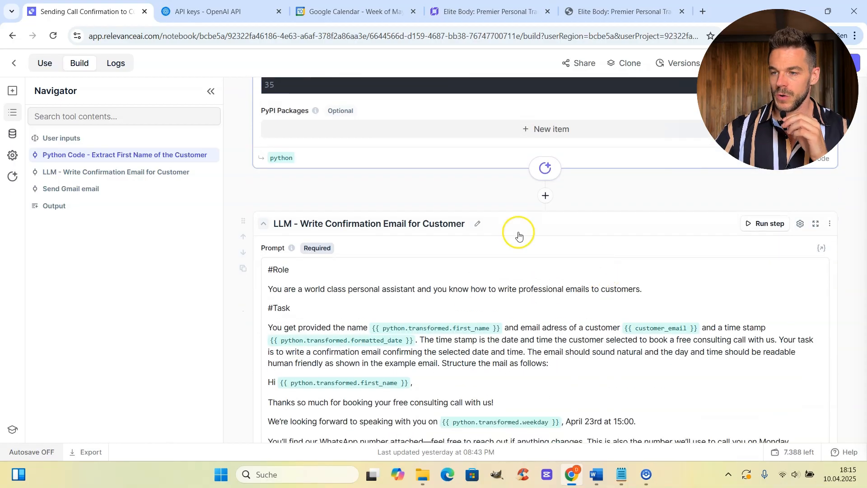
{"action": "scroll", "coordinate": [644, 260], "scroll_direction": "down", "scroll_amount": 1}
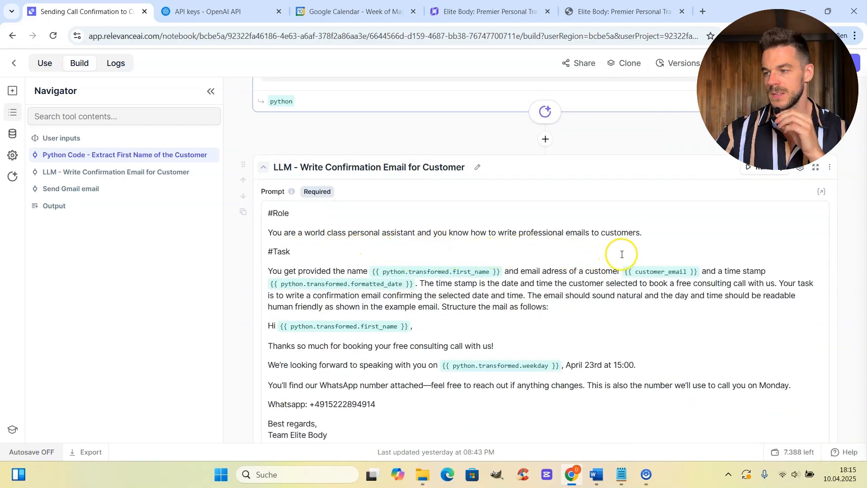
{"action": "scroll", "coordinate": [612, 250], "scroll_direction": "down", "scroll_amount": 1}
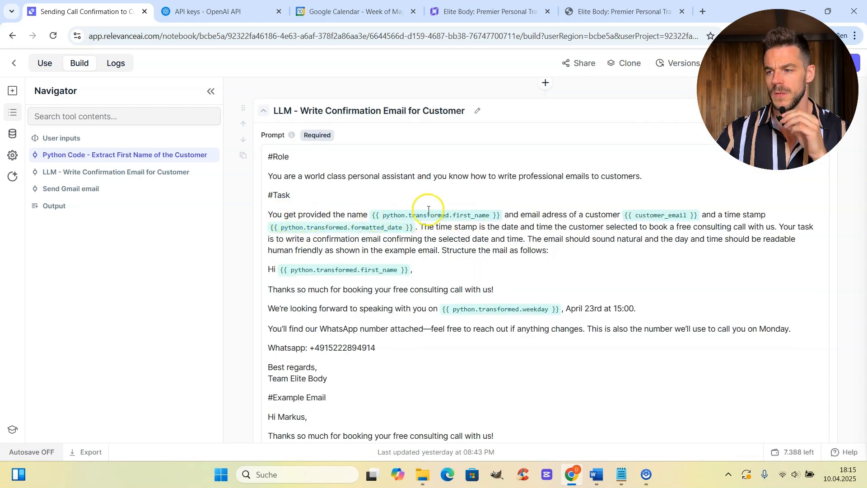
{"action": "scroll", "coordinate": [479, 215], "scroll_direction": "up", "scroll_amount": 2}
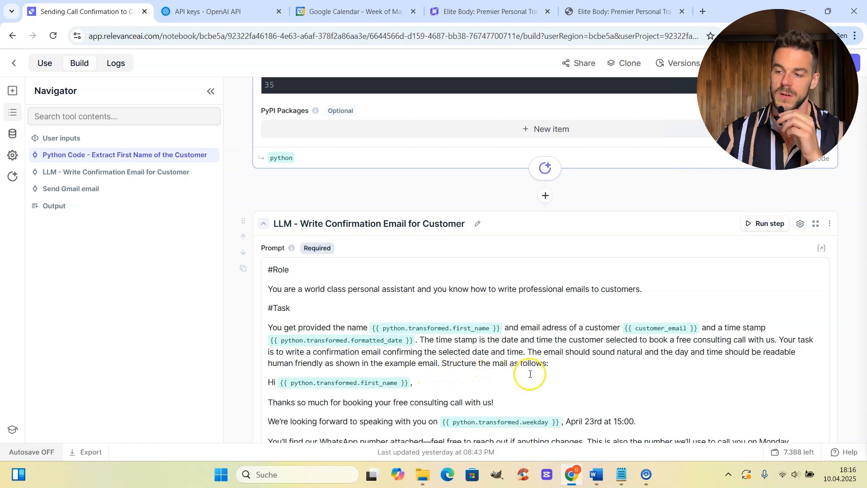
{"action": "scroll", "coordinate": [542, 374], "scroll_direction": "down", "scroll_amount": 1}
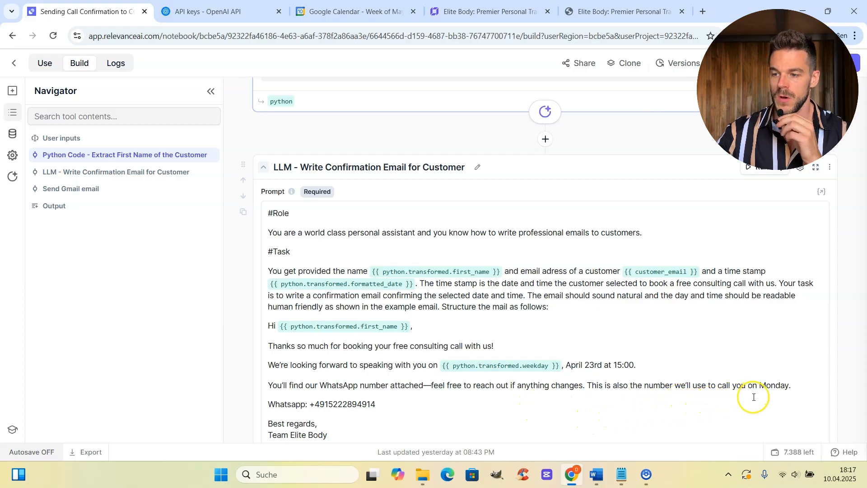
{"action": "scroll", "coordinate": [344, 399], "scroll_direction": "down", "scroll_amount": 3}
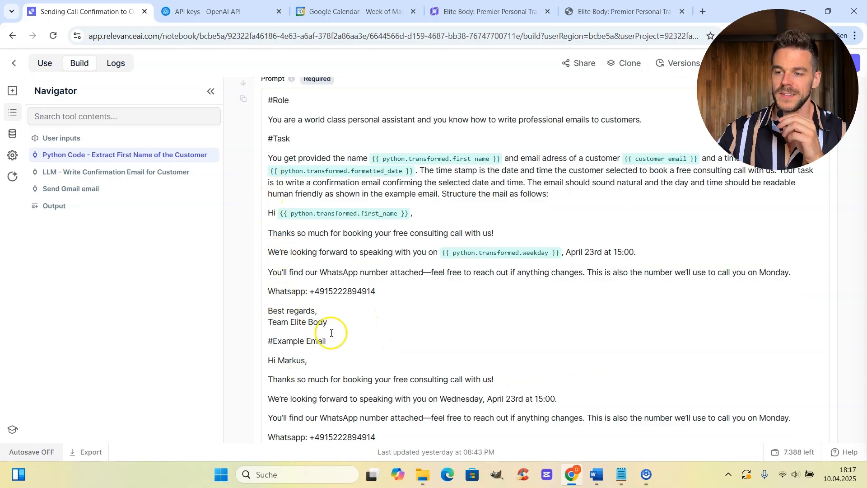
{"action": "left_click_drag", "start_coordinate": [341, 331], "coordinate": [251, 210]}
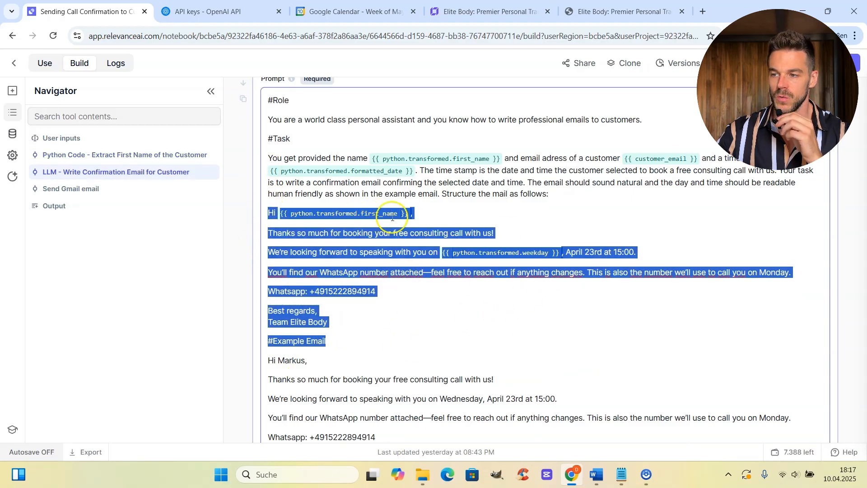
{"action": "scroll", "coordinate": [468, 311], "scroll_direction": "down", "scroll_amount": 2}
{"action": "scroll", "coordinate": [467, 312], "scroll_direction": "down", "scroll_amount": 1}
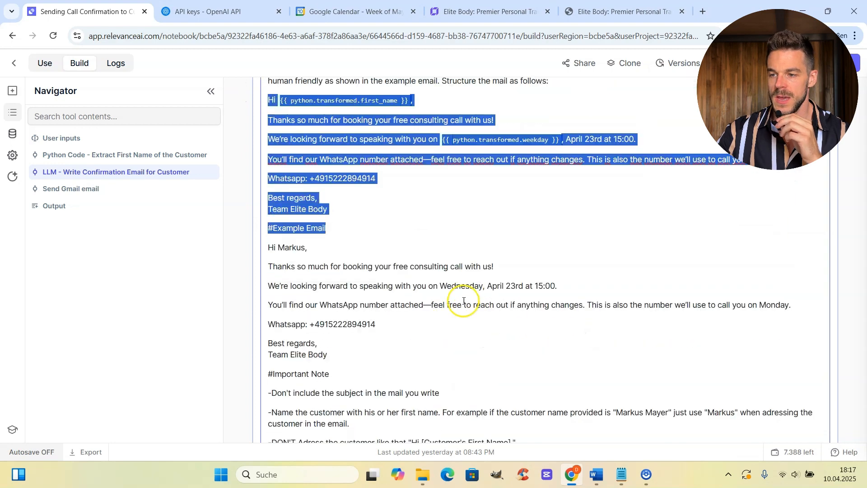
{"action": "left_click", "coordinate": [476, 226]}
{"action": "scroll", "coordinate": [384, 248], "scroll_direction": "down", "scroll_amount": 3}
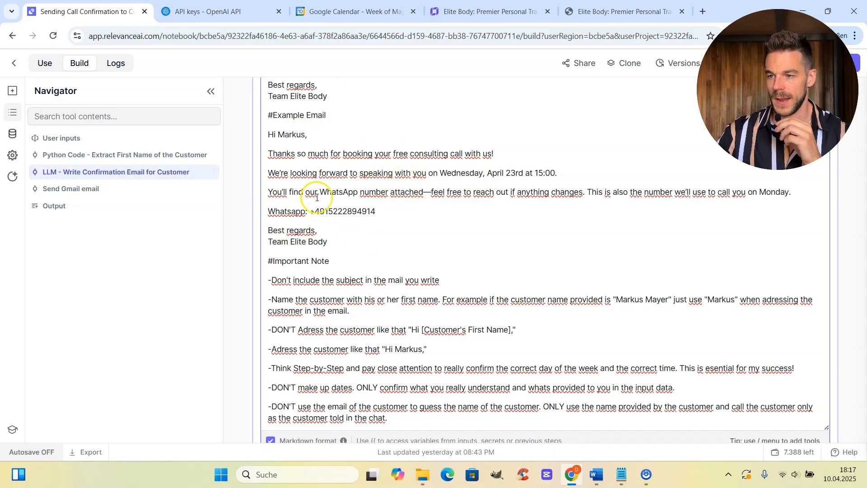
{"action": "scroll", "coordinate": [412, 234], "scroll_direction": "down", "scroll_amount": 3}
{"action": "scroll", "coordinate": [347, 174], "scroll_direction": "up", "scroll_amount": 1}
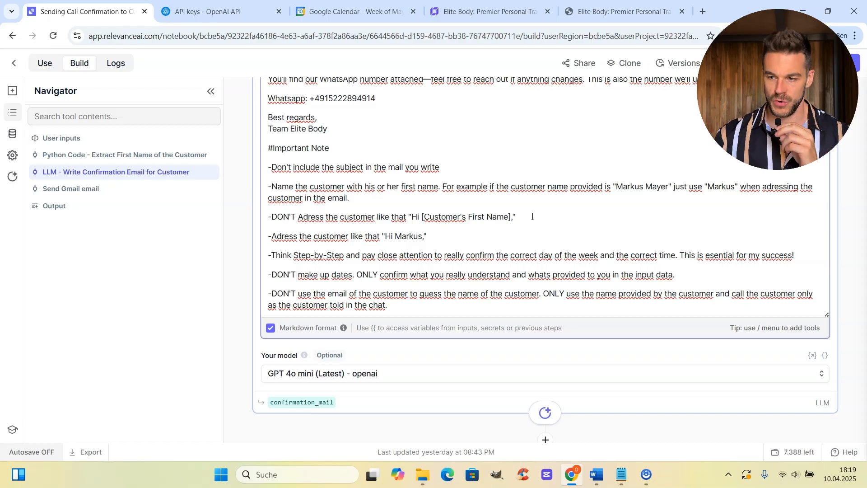
{"action": "scroll", "coordinate": [541, 164], "scroll_direction": "down", "scroll_amount": 1}
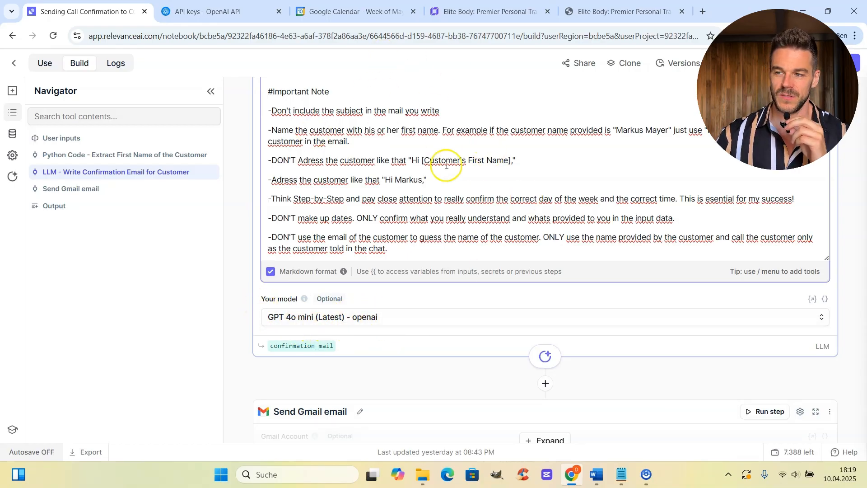
Review the Send Gmail email step's recipient, consulting-call subject and confirmation_mail body.
{"action": "scroll", "coordinate": [391, 184], "scroll_direction": "down", "scroll_amount": 5}
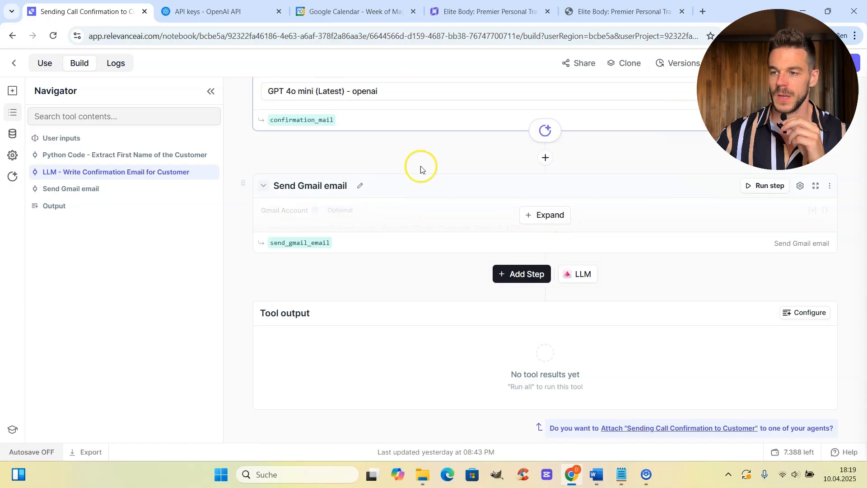
{"action": "left_click", "coordinate": [542, 215]}
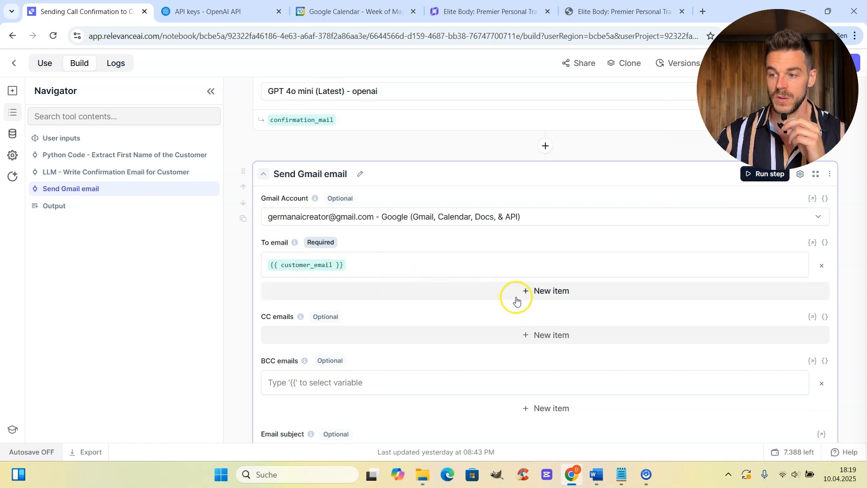
{"action": "scroll", "coordinate": [513, 300], "scroll_direction": "down", "scroll_amount": 2}
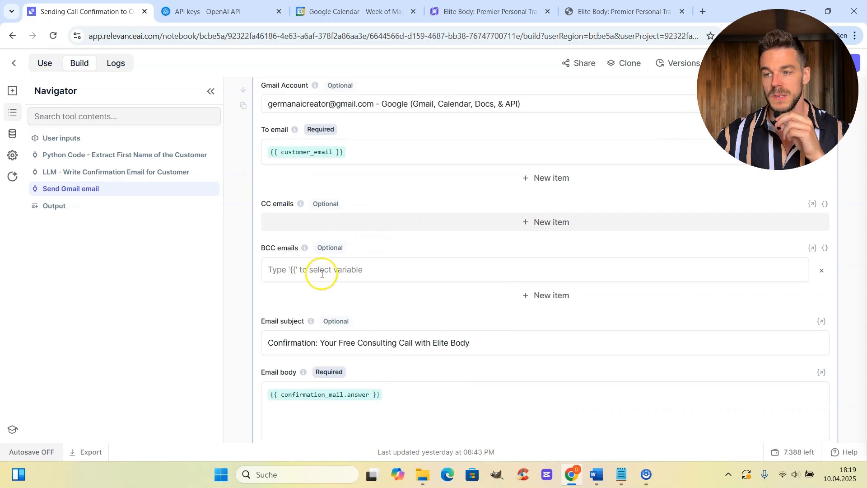
{"action": "scroll", "coordinate": [567, 300], "scroll_direction": "down", "scroll_amount": 1}
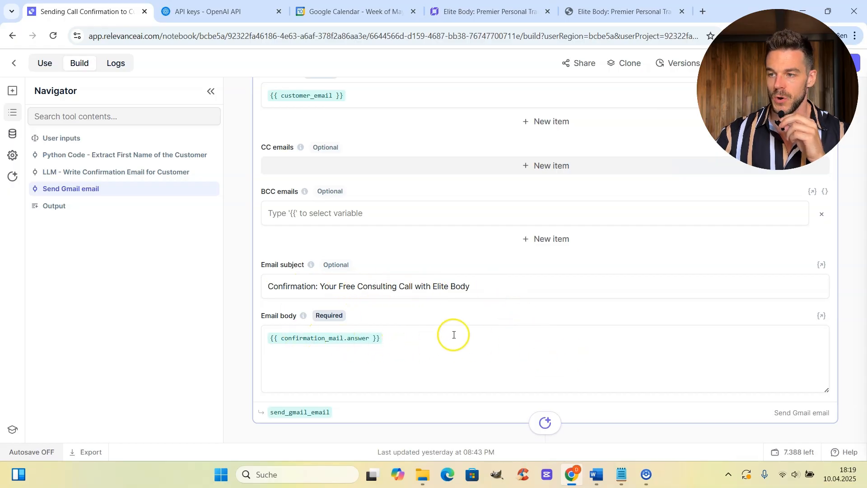
{"action": "scroll", "coordinate": [454, 335], "scroll_direction": "up", "scroll_amount": 3}
{"action": "scroll", "coordinate": [454, 334], "scroll_direction": "up", "scroll_amount": 4}
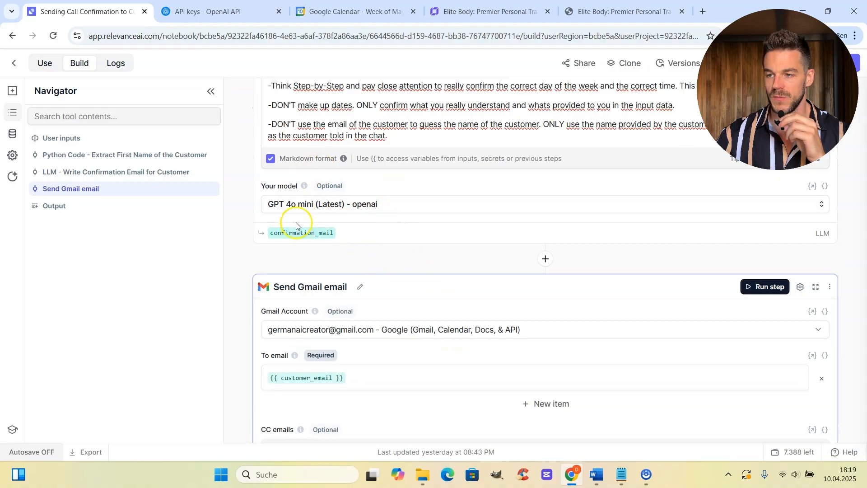
{"action": "scroll", "coordinate": [489, 252], "scroll_direction": "down", "scroll_amount": 1}
{"action": "scroll", "coordinate": [490, 253], "scroll_direction": "down", "scroll_amount": 4}
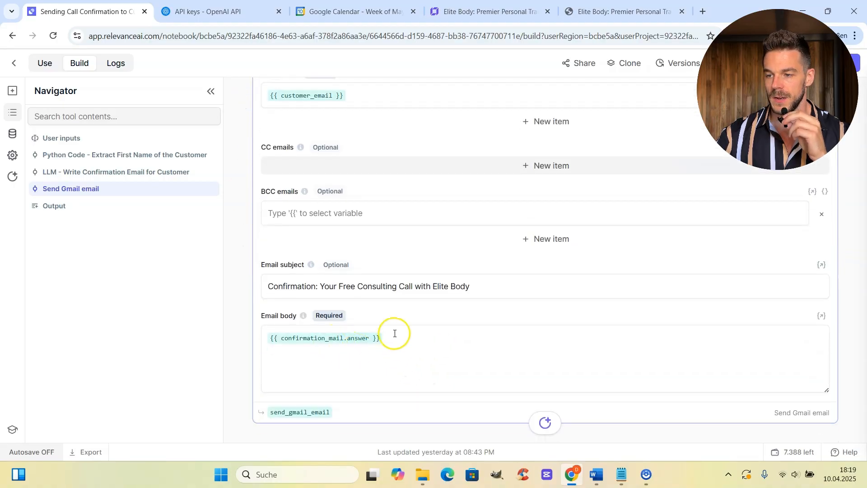
{"action": "scroll", "coordinate": [510, 381], "scroll_direction": "down", "scroll_amount": 3}
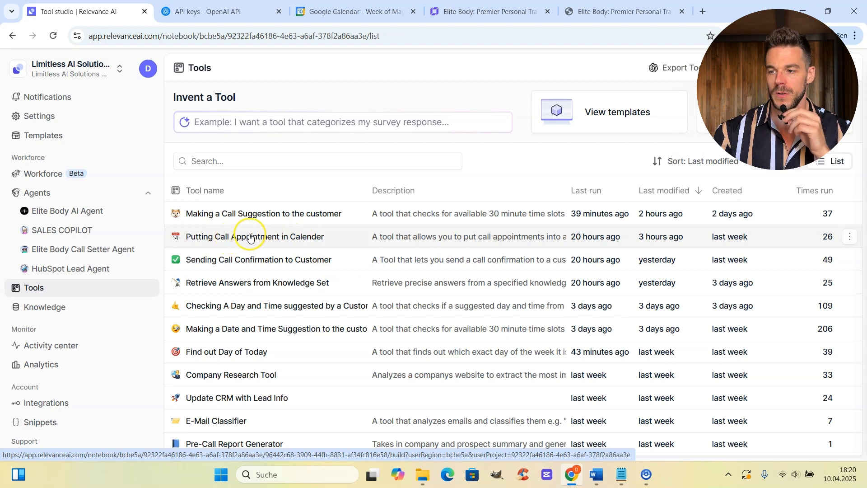
Open the Putting Call Appointment in Calender tool and review its start/end date-time inputs.
{"action": "left_click", "coordinate": [268, 236]}
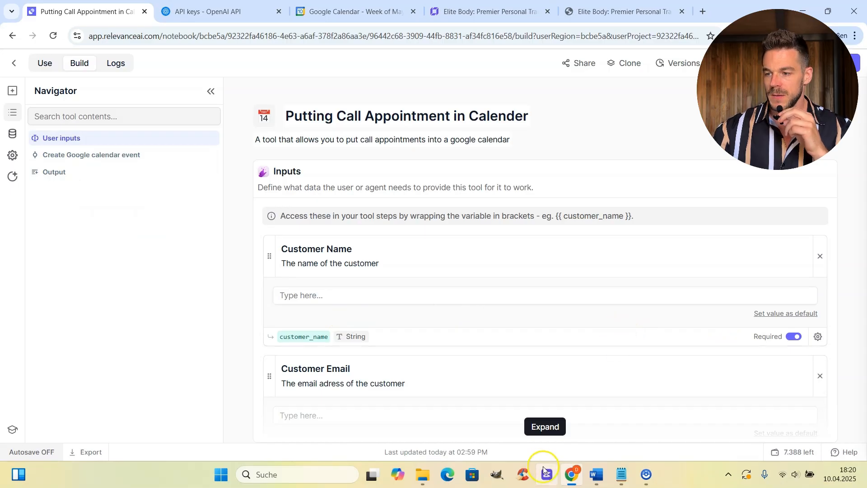
{"action": "left_click", "coordinate": [545, 427]}
{"action": "scroll", "coordinate": [596, 333], "scroll_direction": "down", "scroll_amount": 1}
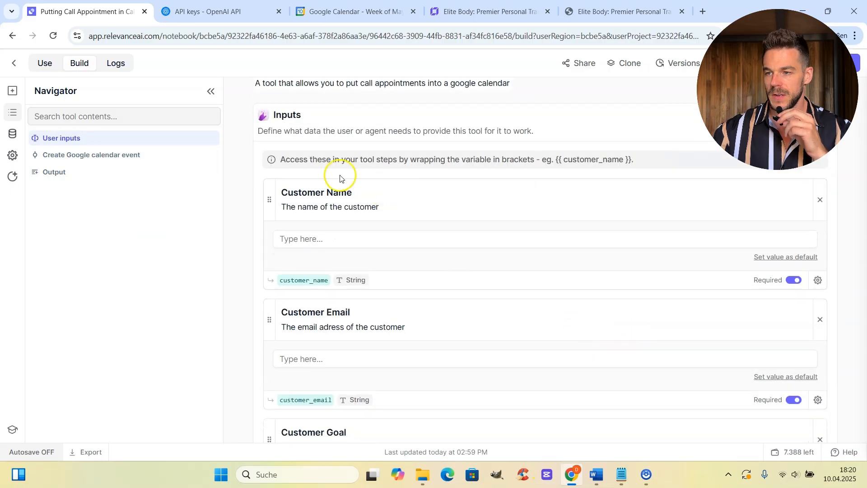
{"action": "scroll", "coordinate": [362, 350], "scroll_direction": "down", "scroll_amount": 2}
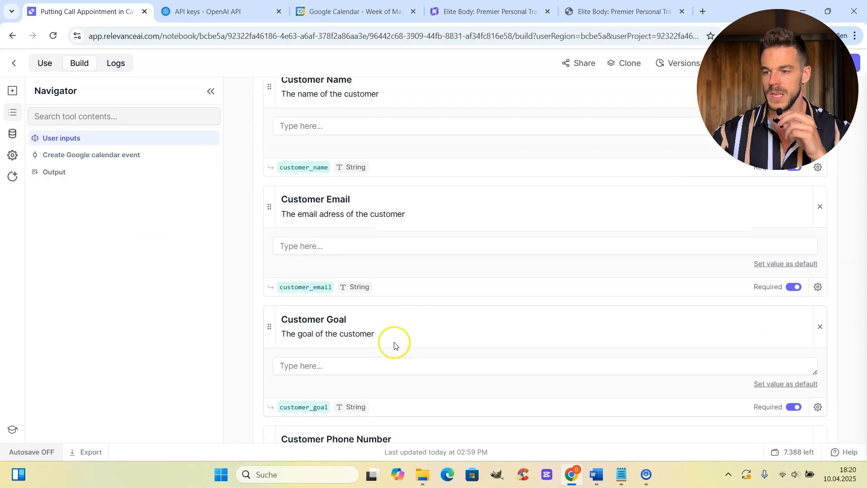
{"action": "scroll", "coordinate": [450, 347], "scroll_direction": "down", "scroll_amount": 1}
{"action": "scroll", "coordinate": [397, 370], "scroll_direction": "down", "scroll_amount": 4}
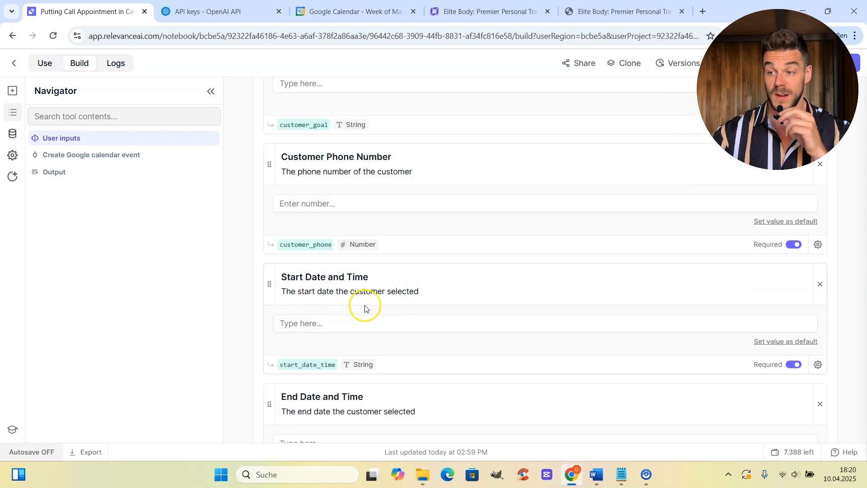
Expand the Create Google calendar event step's settings.
{"action": "scroll", "coordinate": [491, 320], "scroll_direction": "down", "scroll_amount": 2}
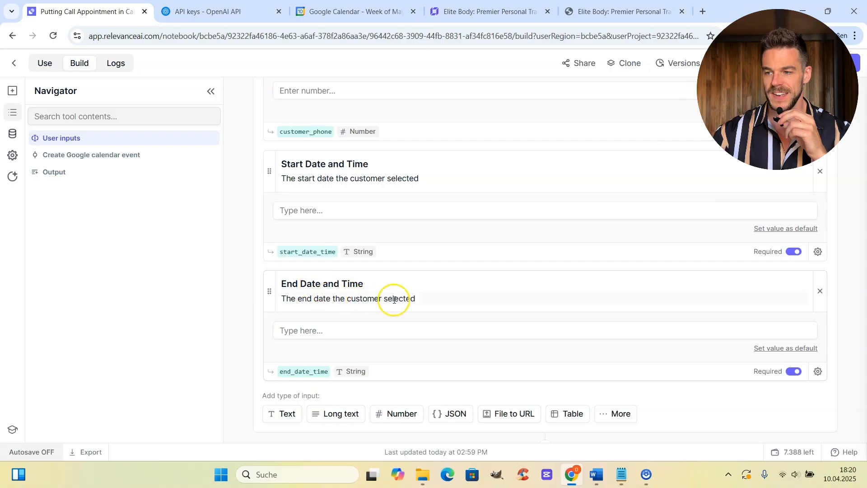
{"action": "scroll", "coordinate": [523, 321], "scroll_direction": "down", "scroll_amount": 2}
{"action": "scroll", "coordinate": [508, 251], "scroll_direction": "up", "scroll_amount": 2}
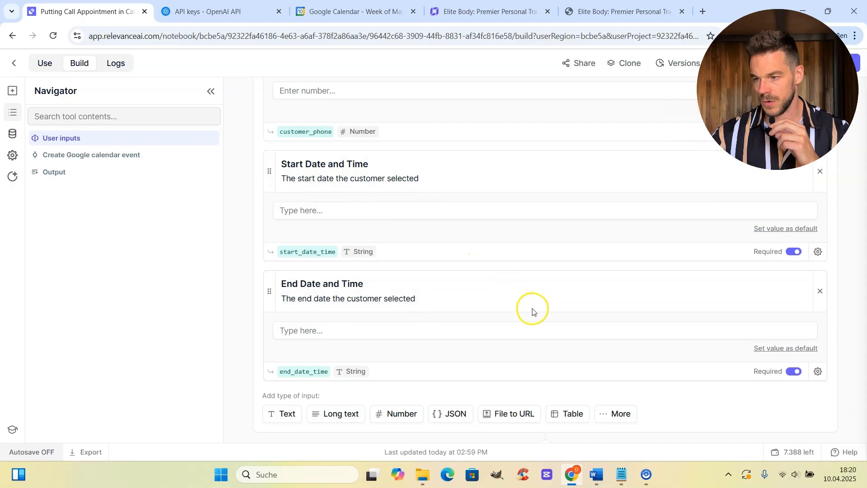
{"action": "scroll", "coordinate": [480, 225], "scroll_direction": "down", "scroll_amount": 3}
{"action": "scroll", "coordinate": [509, 225], "scroll_direction": "down", "scroll_amount": 4}
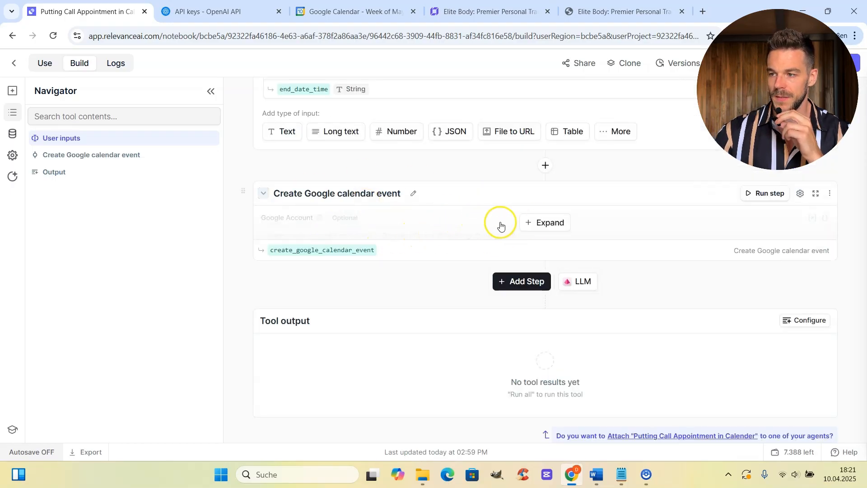
{"action": "left_click", "coordinate": [545, 223]}
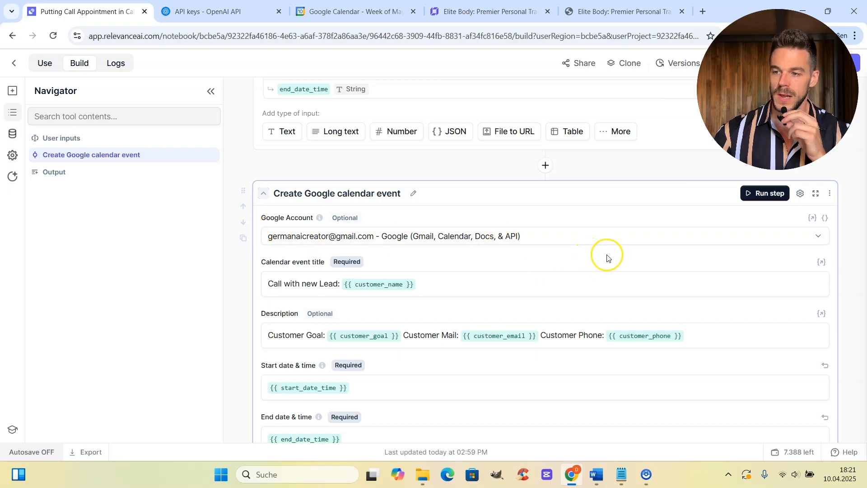
Look over the Create Google calendar event settings and the tool's user inputs.
{"action": "scroll", "coordinate": [605, 250], "scroll_direction": "down", "scroll_amount": 1}
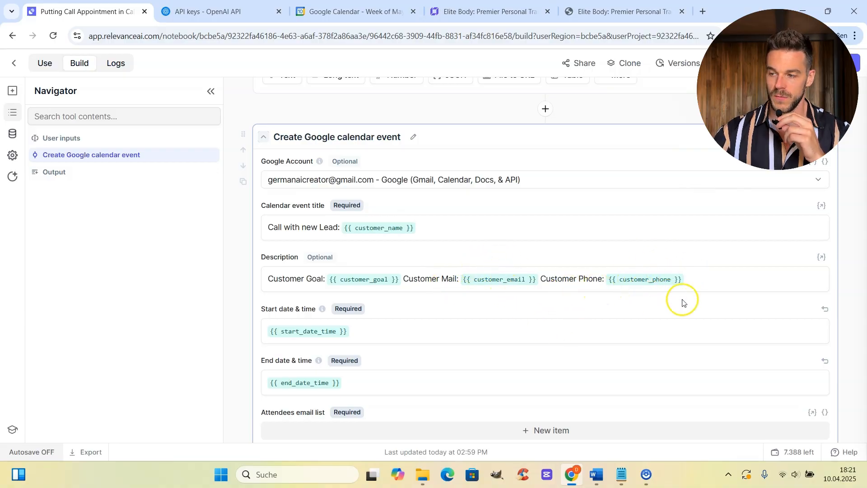
{"action": "scroll", "coordinate": [600, 326], "scroll_direction": "down", "scroll_amount": 1}
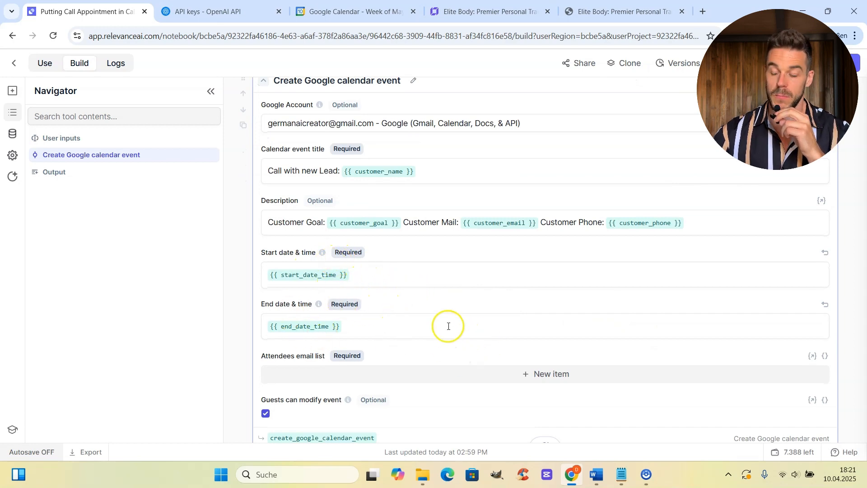
{"action": "scroll", "coordinate": [468, 316], "scroll_direction": "up", "scroll_amount": 10}
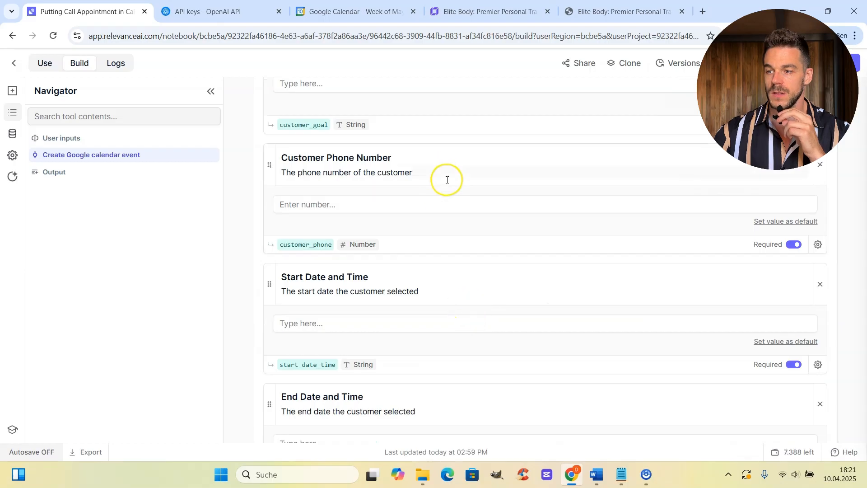
{"action": "scroll", "coordinate": [443, 172], "scroll_direction": "up", "scroll_amount": 4}
{"action": "scroll", "coordinate": [422, 183], "scroll_direction": "down", "scroll_amount": 2}
{"action": "scroll", "coordinate": [420, 194], "scroll_direction": "down", "scroll_amount": 12}
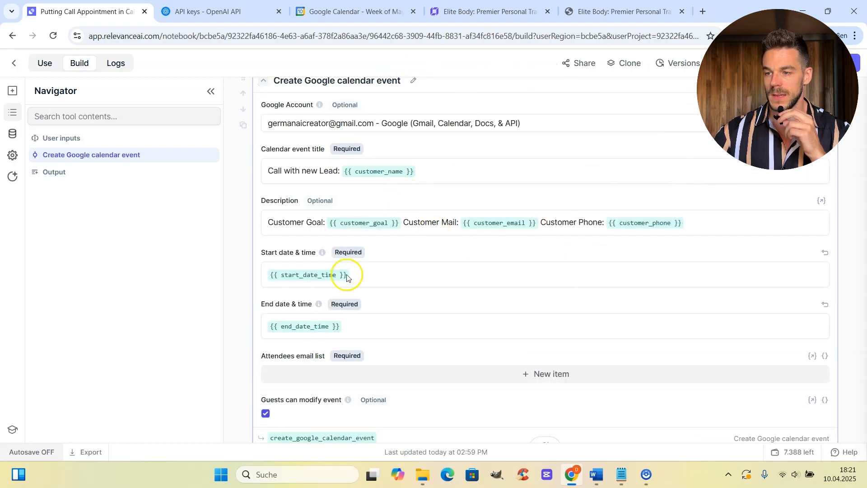
{"action": "scroll", "coordinate": [322, 144], "scroll_direction": "up", "scroll_amount": 1}
{"action": "scroll", "coordinate": [474, 241], "scroll_direction": "down", "scroll_amount": 2}
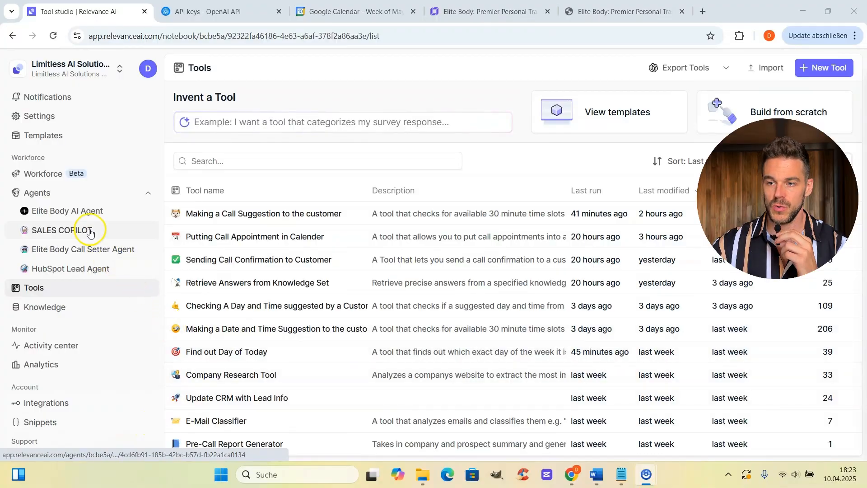
Open the Elite Body AI Agent and scroll its Training Location conversation.
{"action": "left_click", "coordinate": [88, 210]}
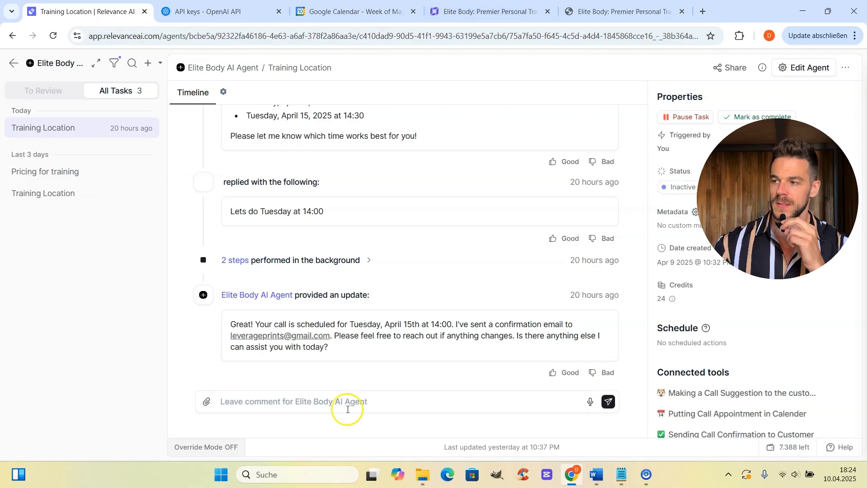
{"action": "scroll", "coordinate": [419, 308], "scroll_direction": "up", "scroll_amount": 15}
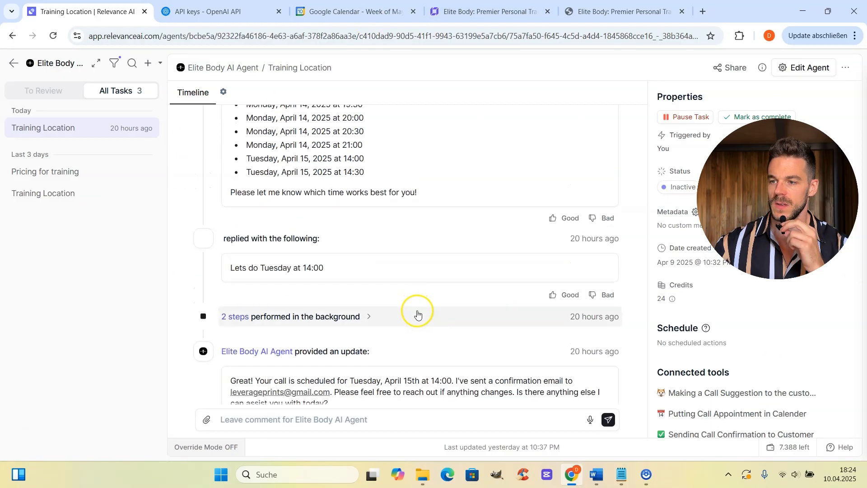
{"action": "scroll", "coordinate": [419, 314], "scroll_direction": "up", "scroll_amount": 1}
{"action": "scroll", "coordinate": [416, 314], "scroll_direction": "down", "scroll_amount": 15}
{"action": "scroll", "coordinate": [417, 316], "scroll_direction": "down", "scroll_amount": 2}
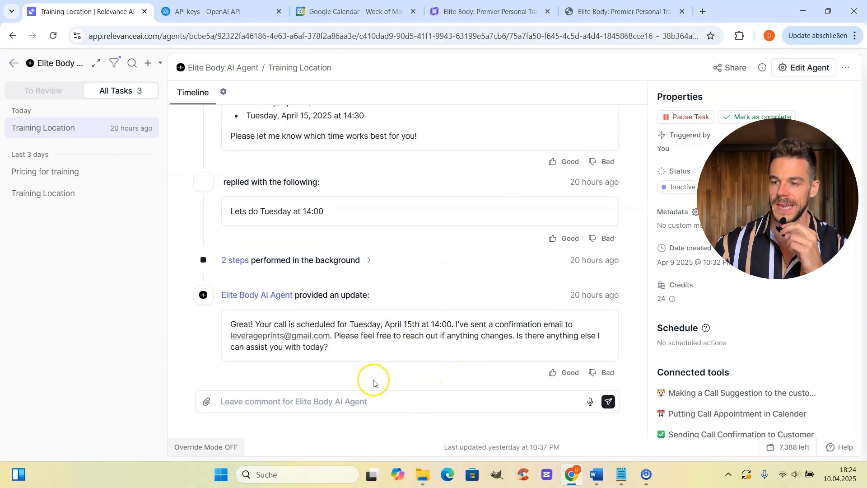
{"action": "left_click", "coordinate": [340, 407]}
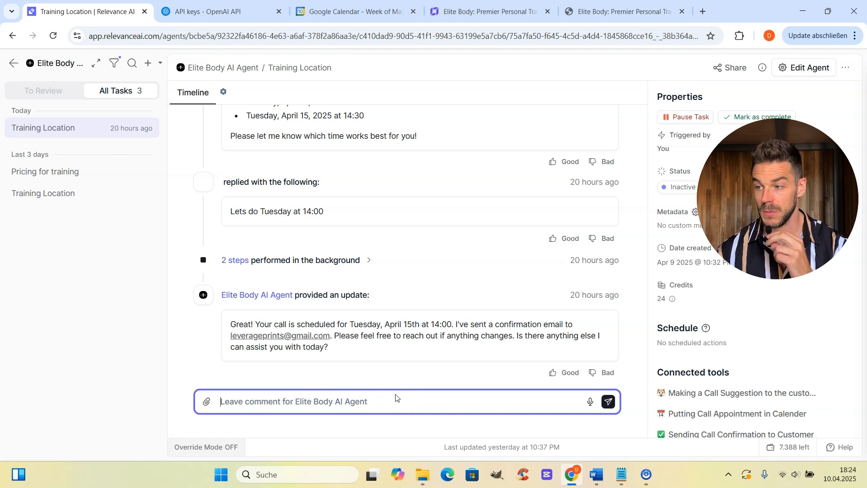
{"action": "left_click", "coordinate": [370, 260]}
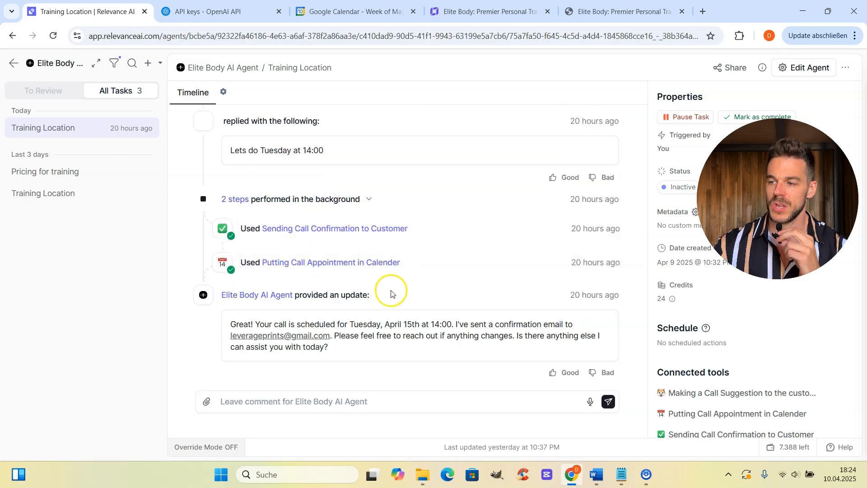
{"action": "left_click", "coordinate": [388, 266]}
{"action": "key", "text": "Escape"}
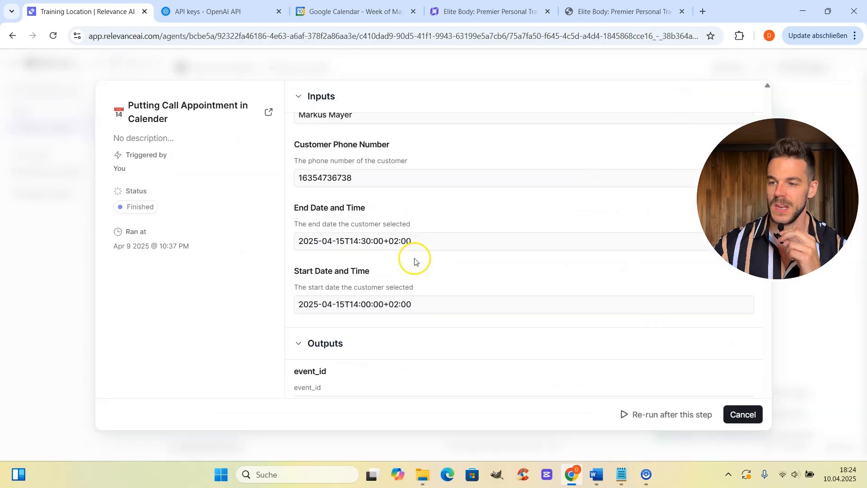
{"action": "scroll", "coordinate": [447, 316], "scroll_direction": "up", "scroll_amount": 5}
{"action": "left_click", "coordinate": [744, 422]}
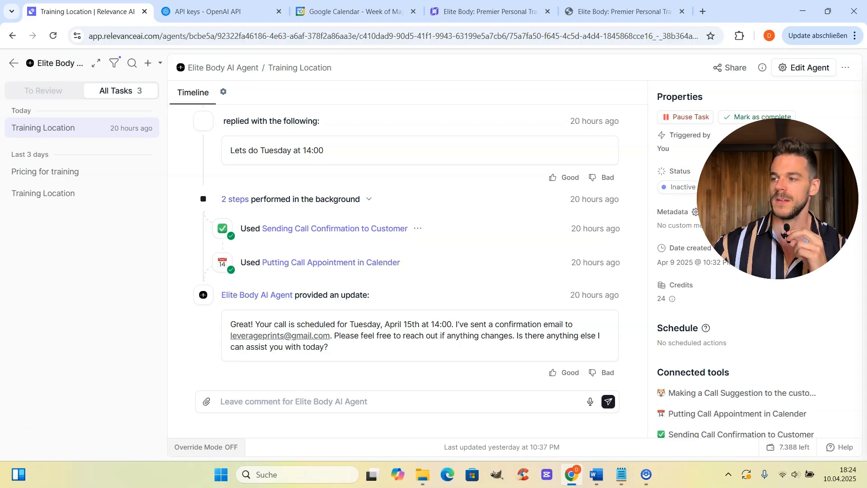
Copy the agent's Chat widget bubble script from Share and switch to the Hostinger Elite Body builder.
{"action": "left_click", "coordinate": [732, 69]}
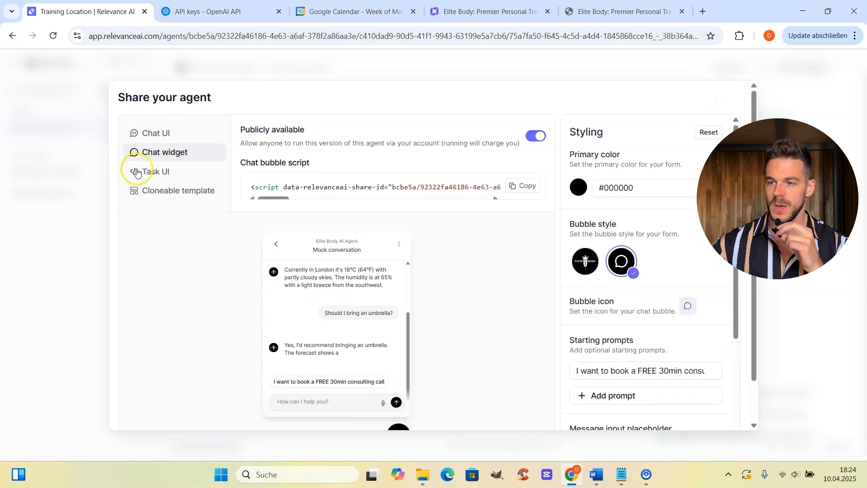
{"action": "left_click", "coordinate": [152, 137]}
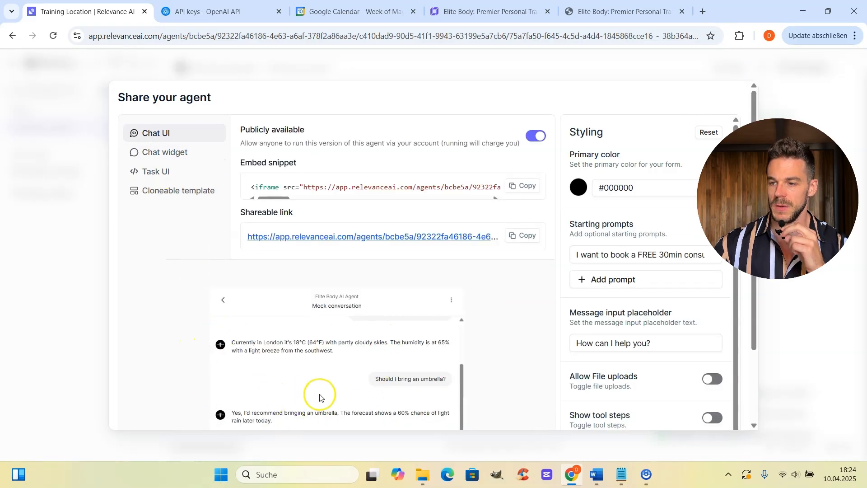
{"action": "left_click", "coordinate": [174, 156]}
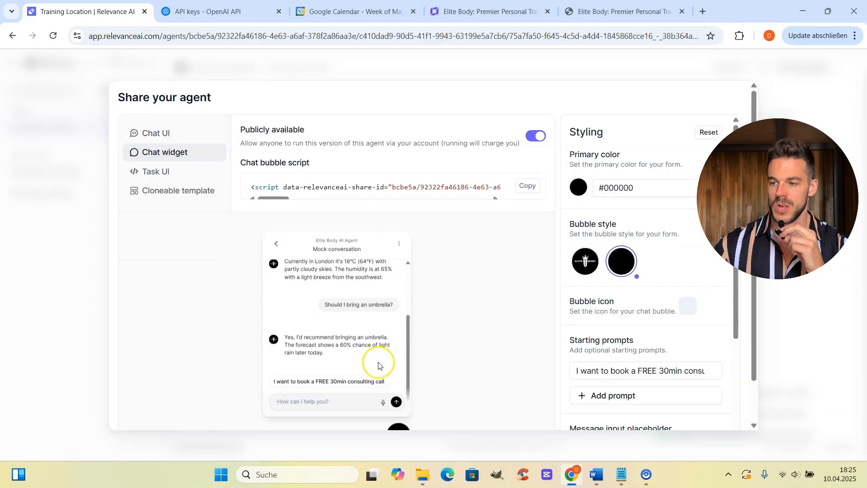
{"action": "scroll", "coordinate": [398, 409], "scroll_direction": "down", "scroll_amount": 1}
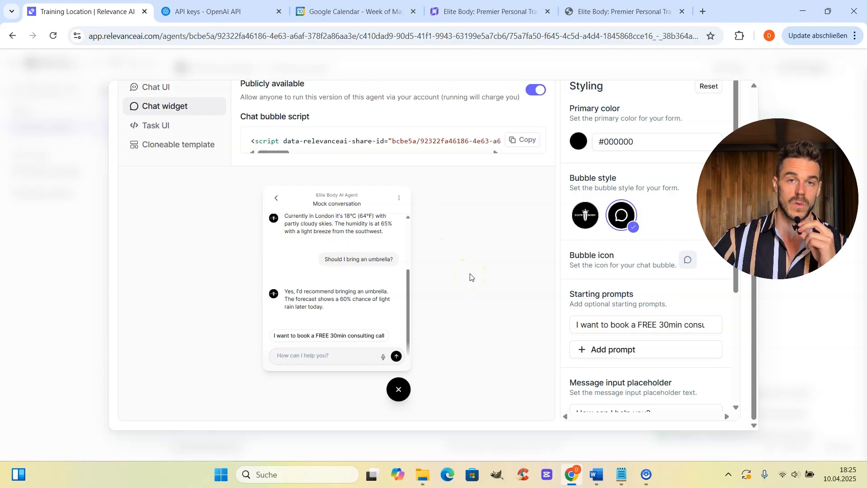
{"action": "scroll", "coordinate": [474, 276], "scroll_direction": "up", "scroll_amount": 1}
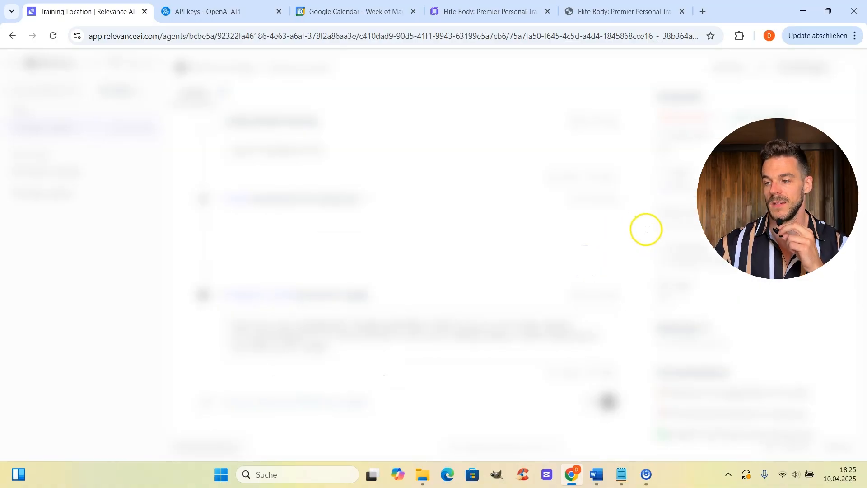
{"action": "scroll", "coordinate": [647, 233], "scroll_direction": "down", "scroll_amount": 1}
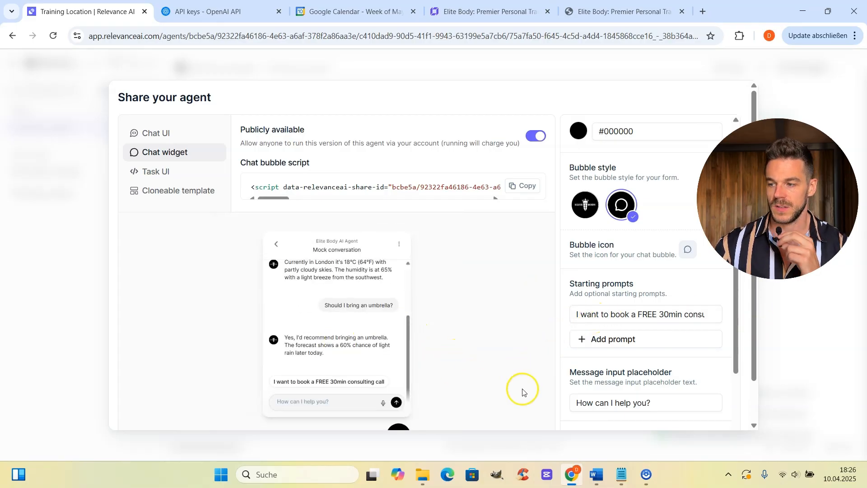
{"action": "scroll", "coordinate": [668, 253], "scroll_direction": "up", "scroll_amount": 1}
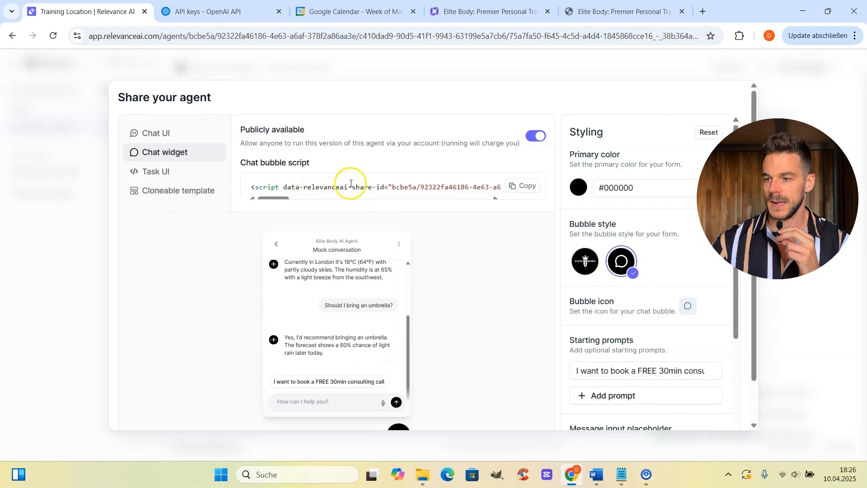
{"action": "left_click", "coordinate": [524, 188]}
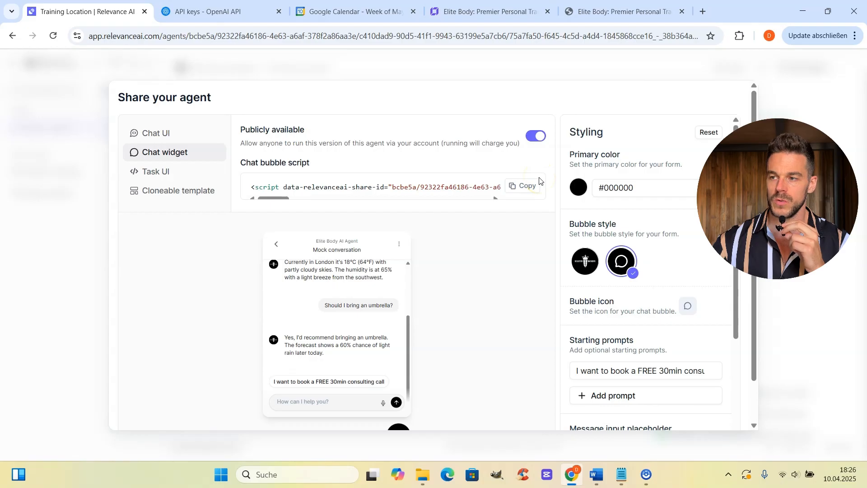
{"action": "left_click", "coordinate": [504, 3]}
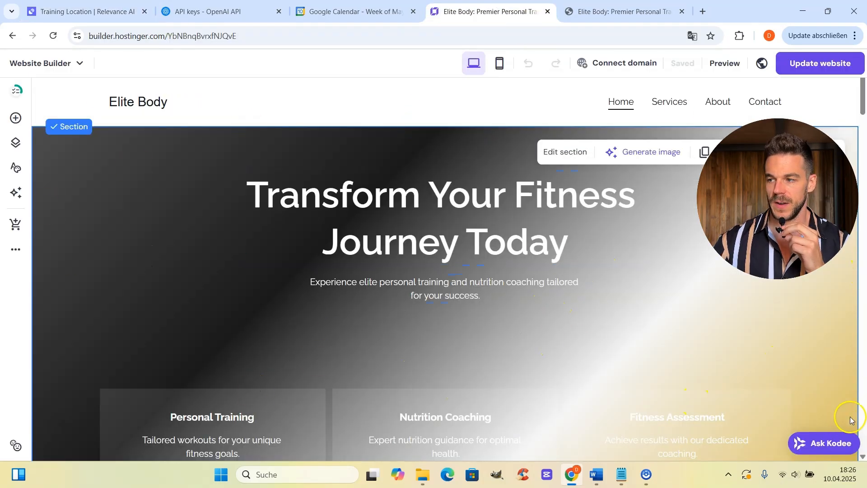
{"action": "left_click", "coordinate": [18, 252]}
Confirm the chat script in Integrations > Custom code, then open the AI Agent chat on the preview site.
{"action": "left_click", "coordinate": [83, 183]}
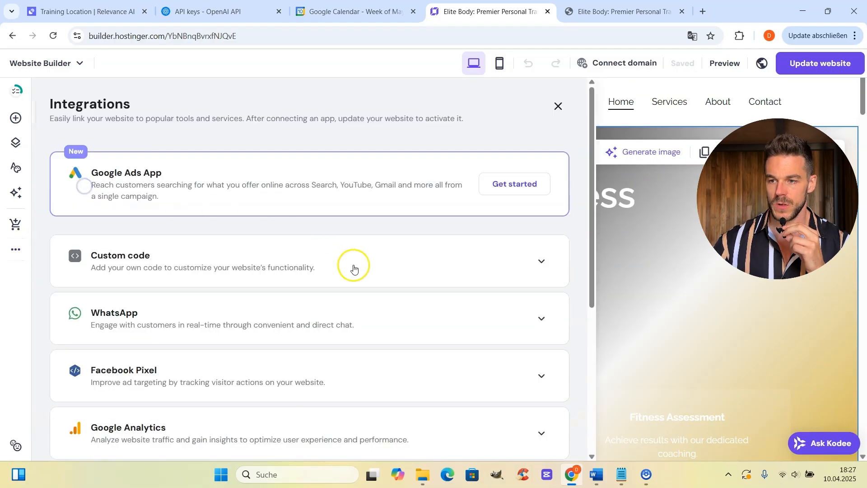
{"action": "left_click", "coordinate": [542, 267]}
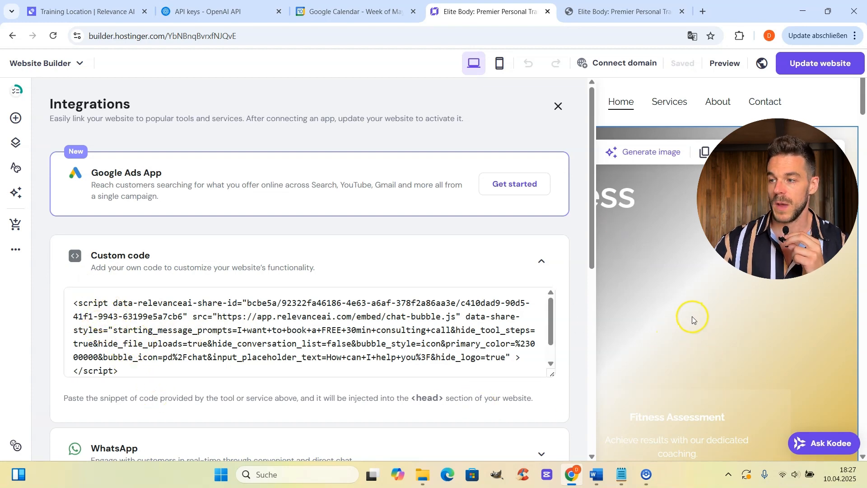
{"action": "left_click", "coordinate": [558, 106]}
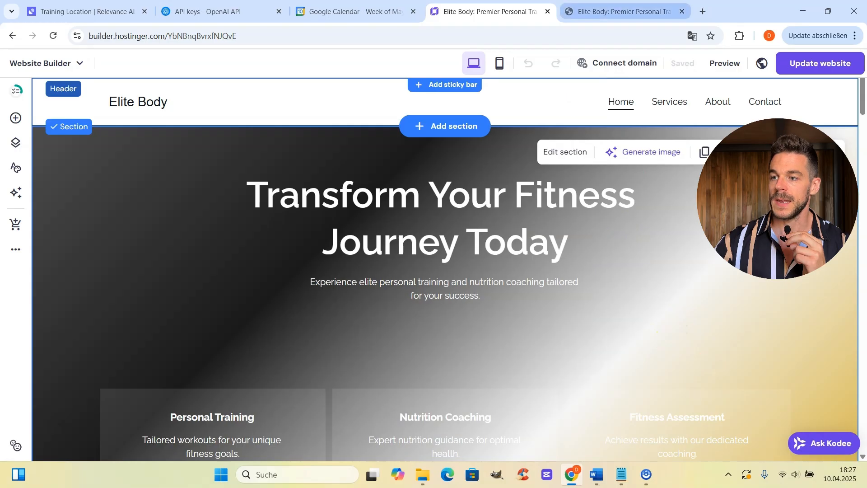
{"action": "left_click", "coordinate": [624, 12]}
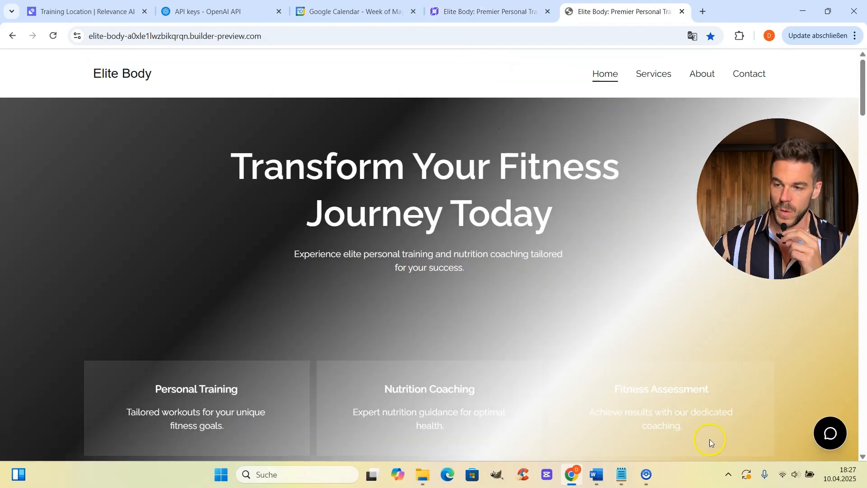
{"action": "left_click", "coordinate": [830, 435]}
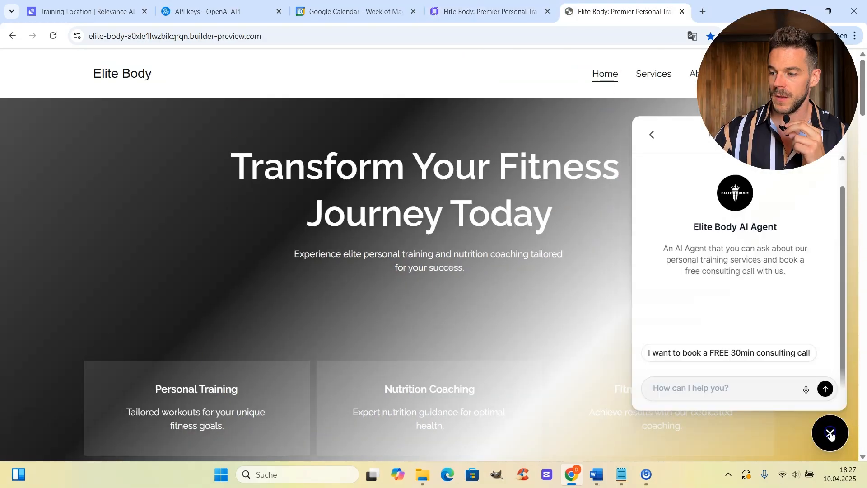